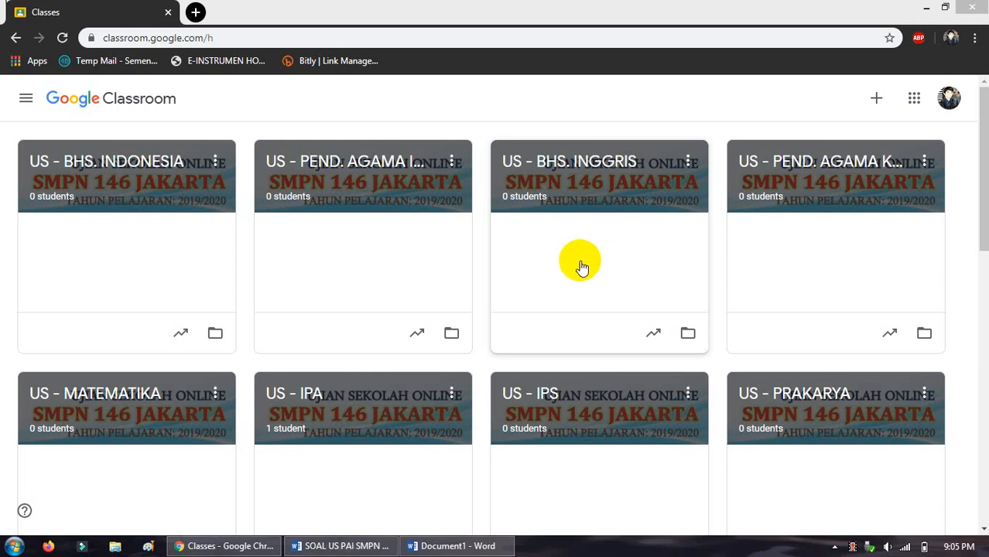
Step: Look at the exam questions in the Word document SOAL US PAI SMPN 146 APRIL 2020, and return to the class overview
click(347, 546)
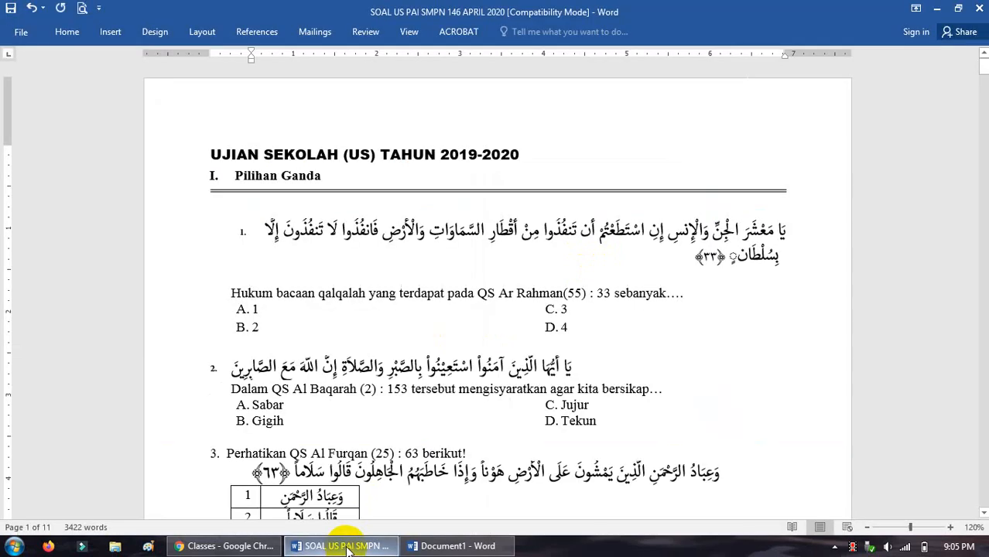
click(347, 546)
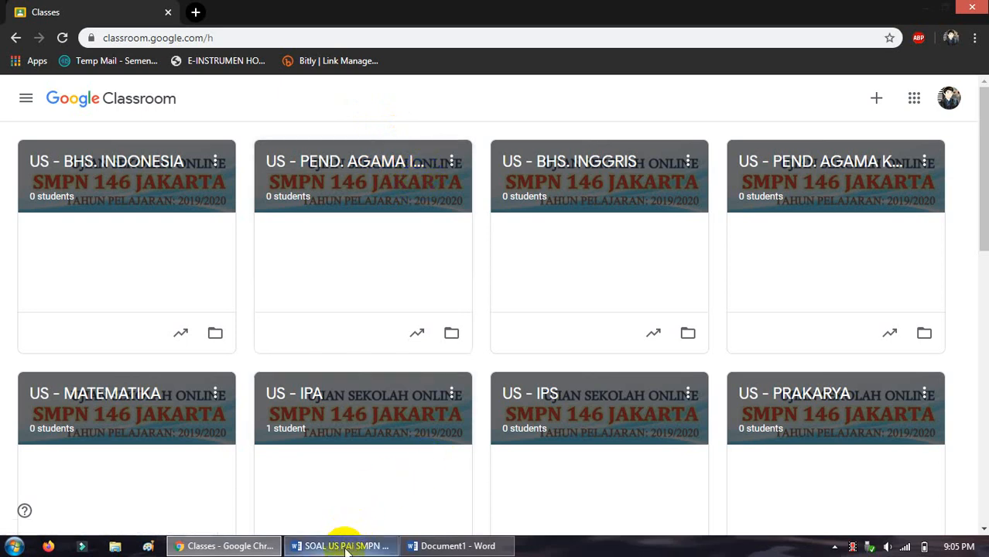
mouse_move(348, 547)
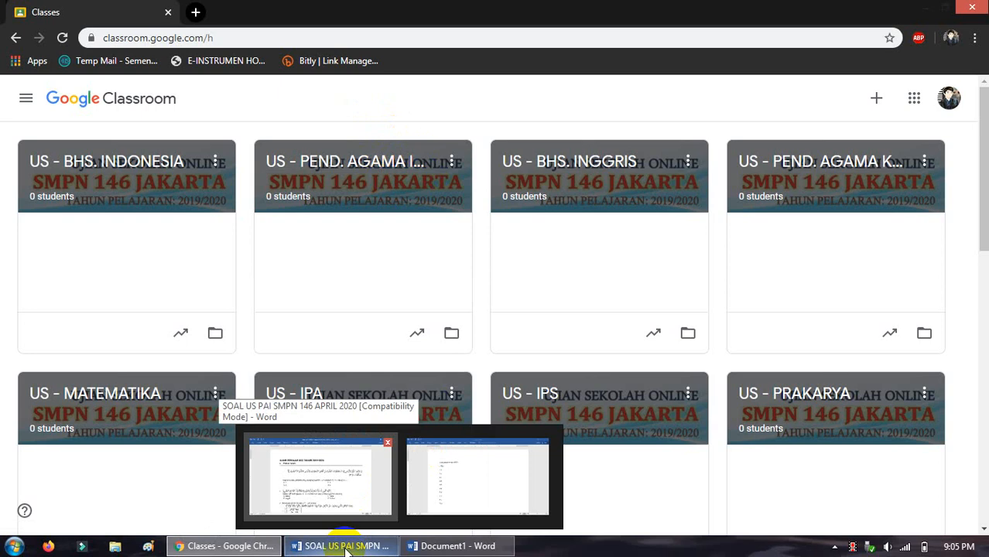
click(348, 547)
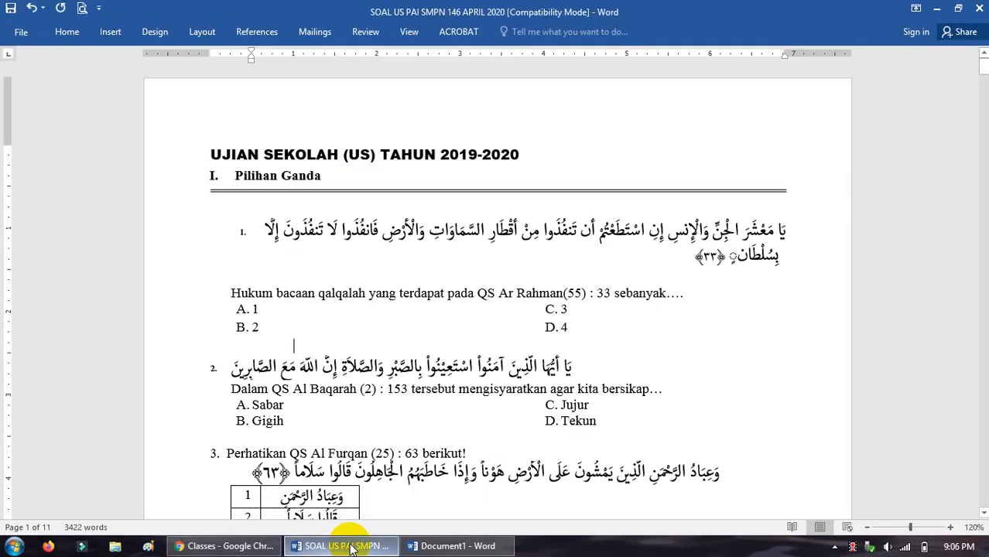
click(352, 547)
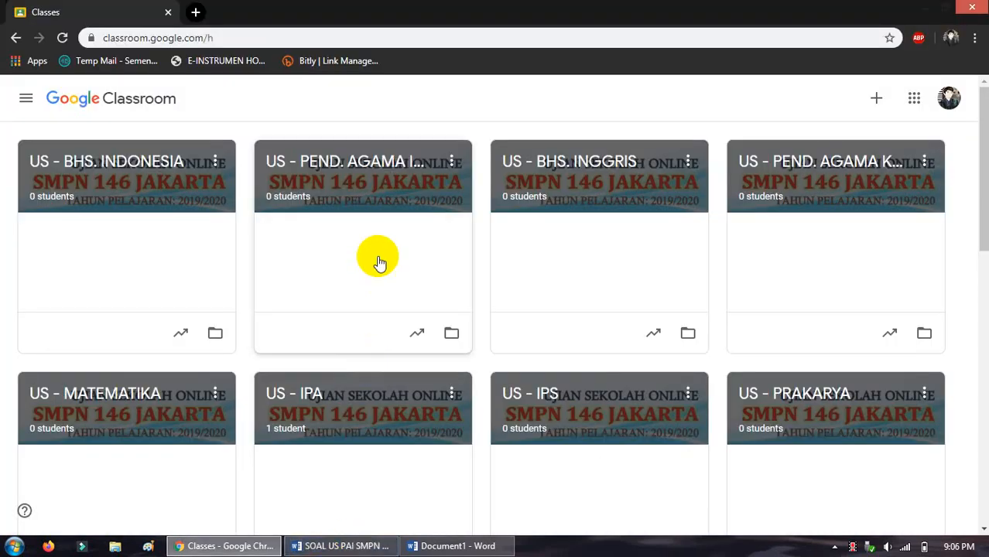
Step: Open the US - PEND. AGAMA ISLAM class and look through its Classwork, People and Grades pages
click(366, 167)
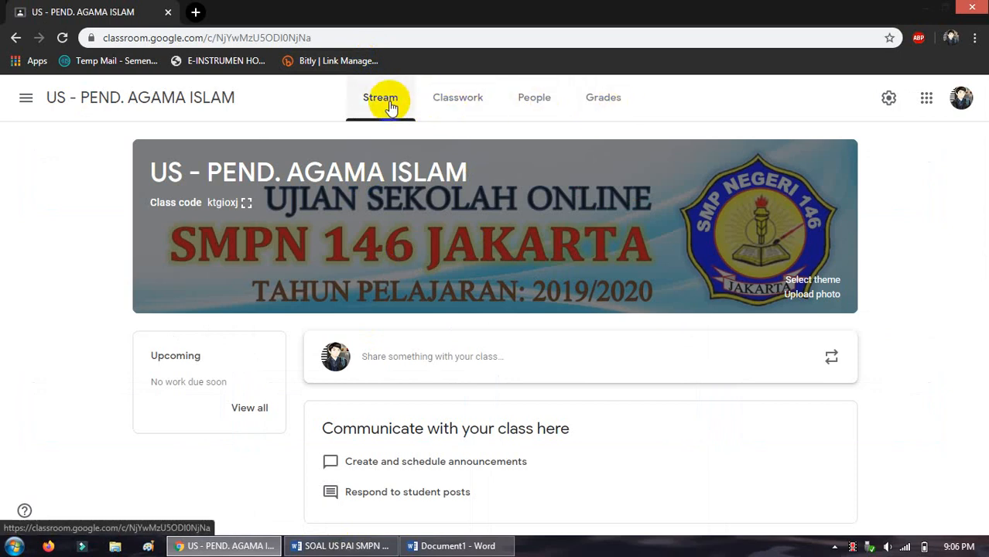
click(458, 107)
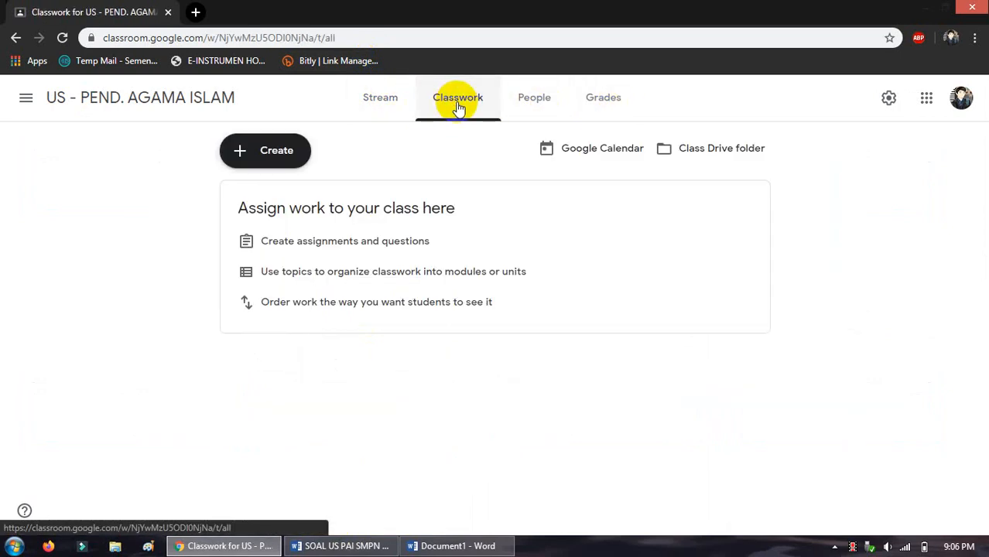
click(544, 103)
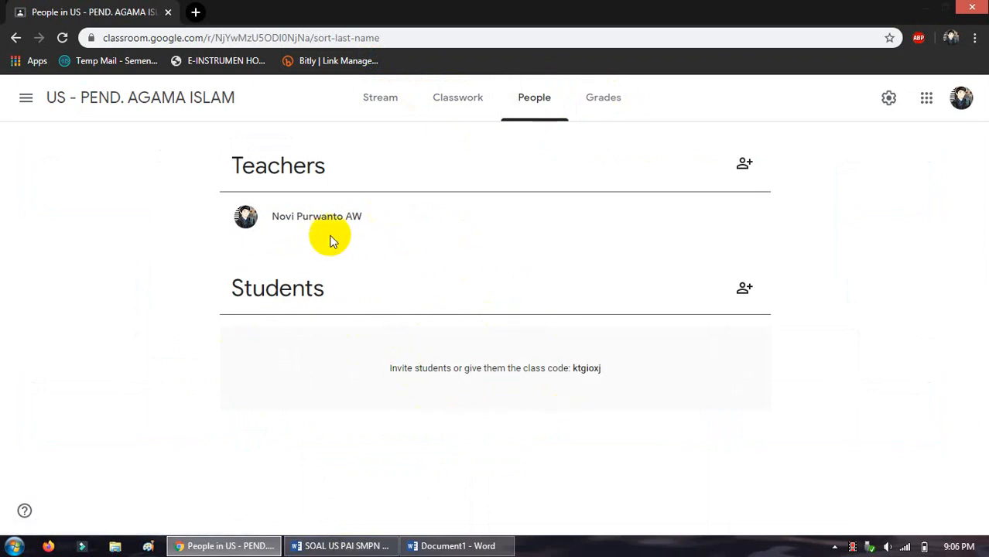
click(611, 104)
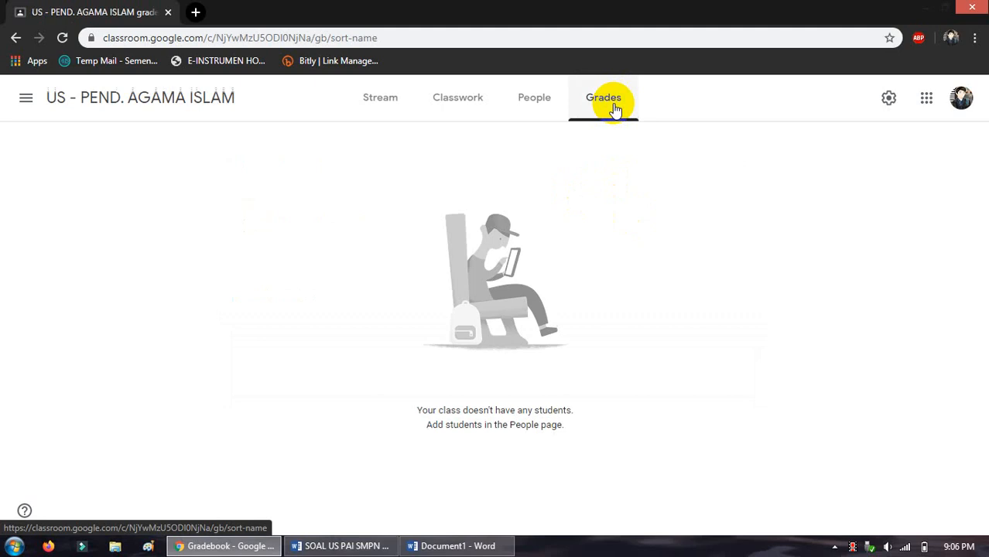
Step: Create a new quiz assignment in the classwork of the US - PEND. AGAMA ISLAM class
click(459, 108)
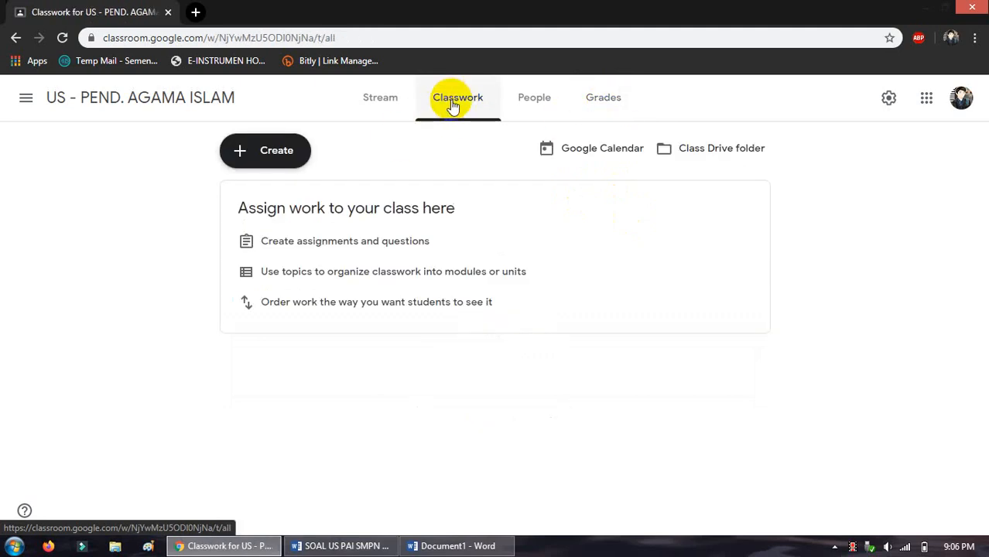
click(254, 148)
click(267, 155)
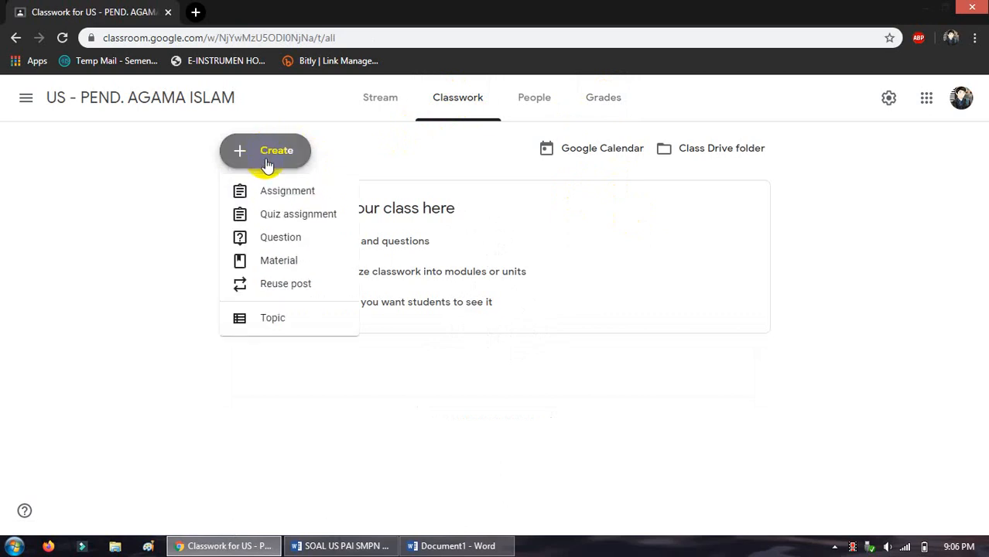
click(303, 216)
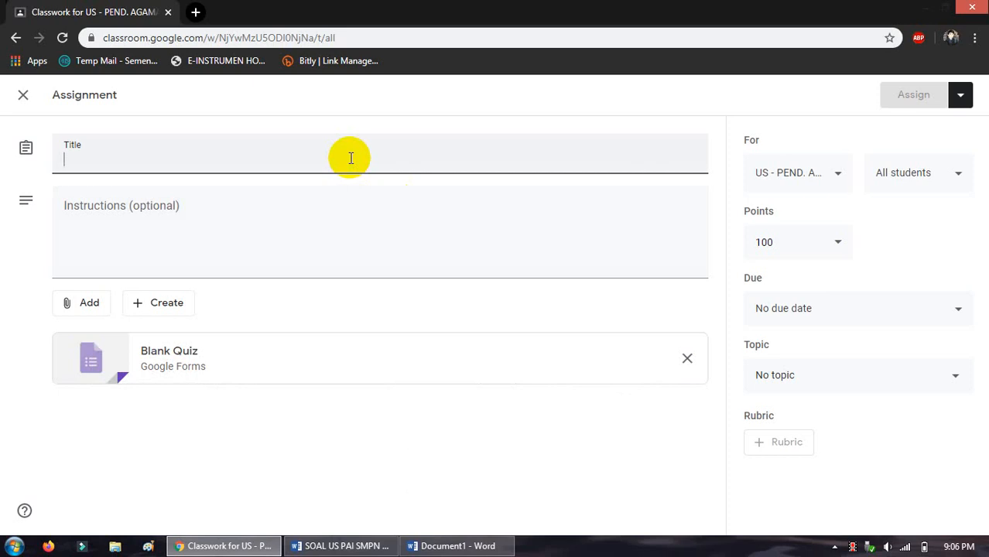
Step: Title the assignment "UJIAN SEKOLAH - PEND. AGAMA ISLAM" and leave its instructions empty
key(Caps_Lock)
text(UJIAN SEKL)
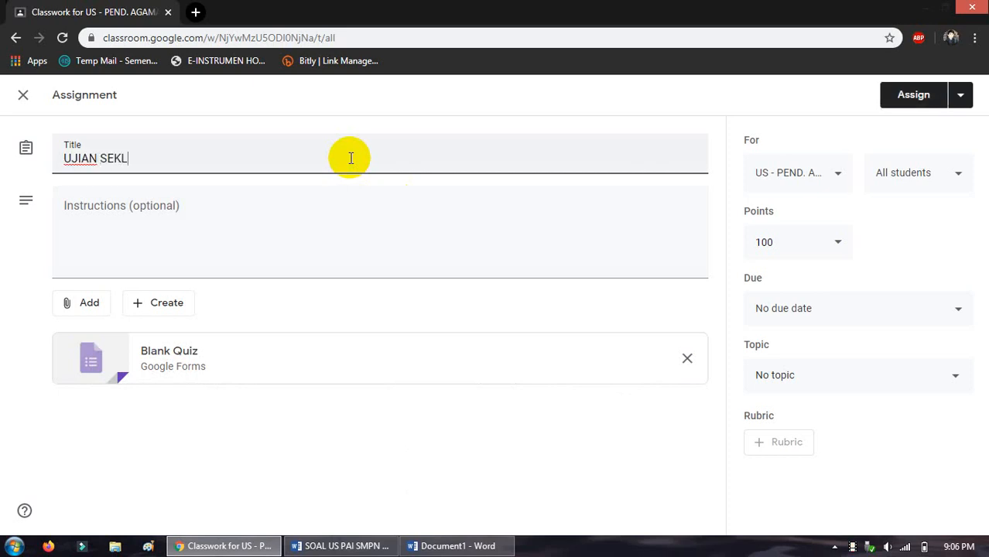
key(BackSpace)
text(OLAH - PEND)
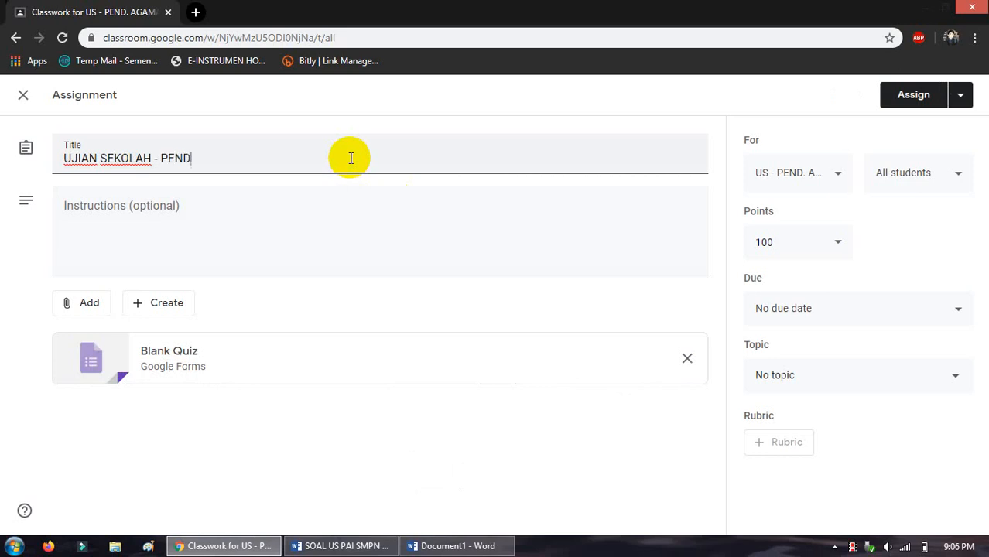
text(. AGAMA ISLAM)
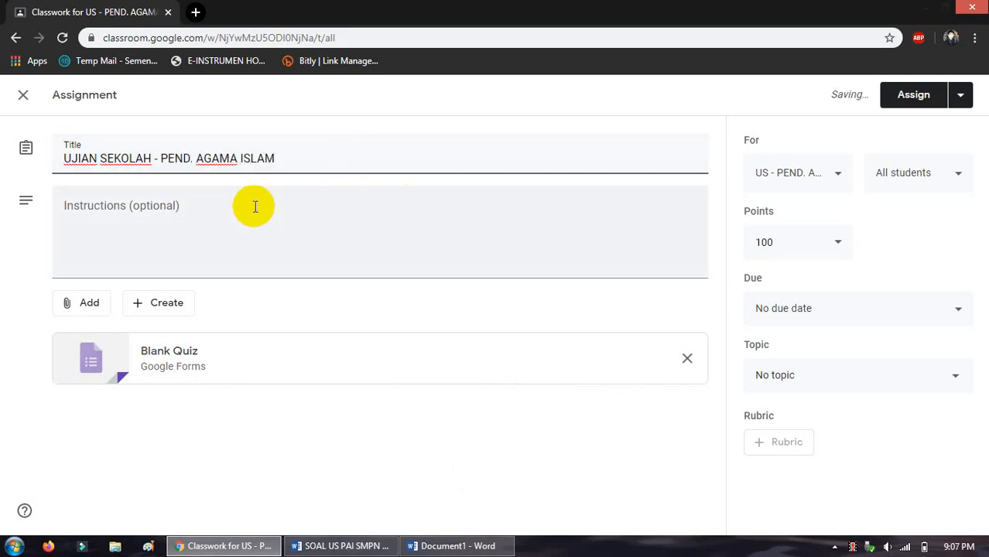
click(155, 211)
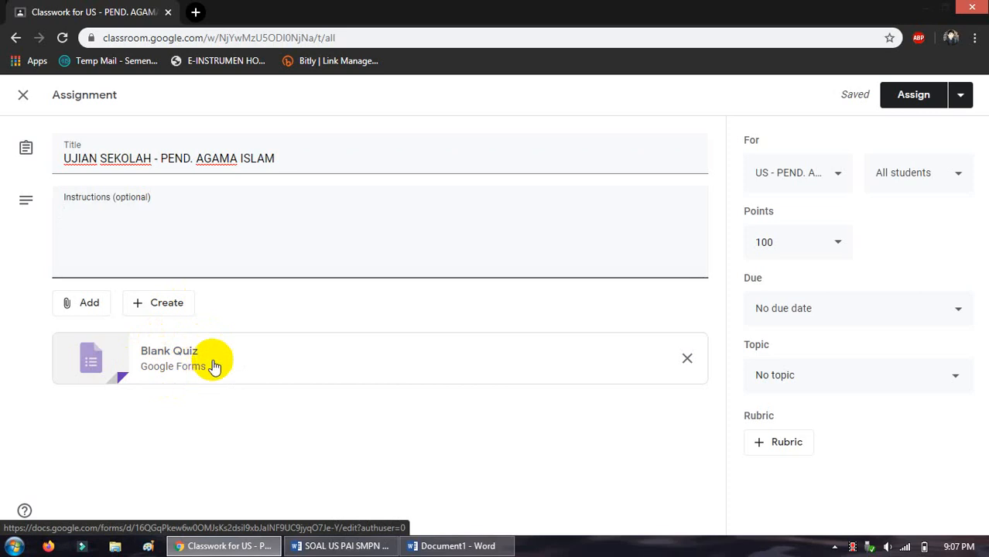
Step: Open the attached Blank Quiz form, check its responses view and return to the questions
click(172, 360)
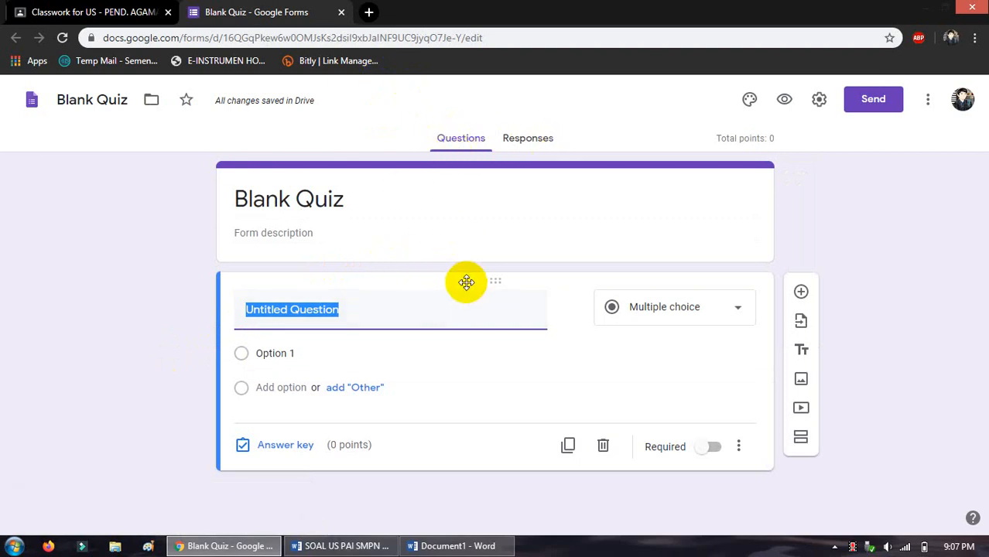
click(529, 141)
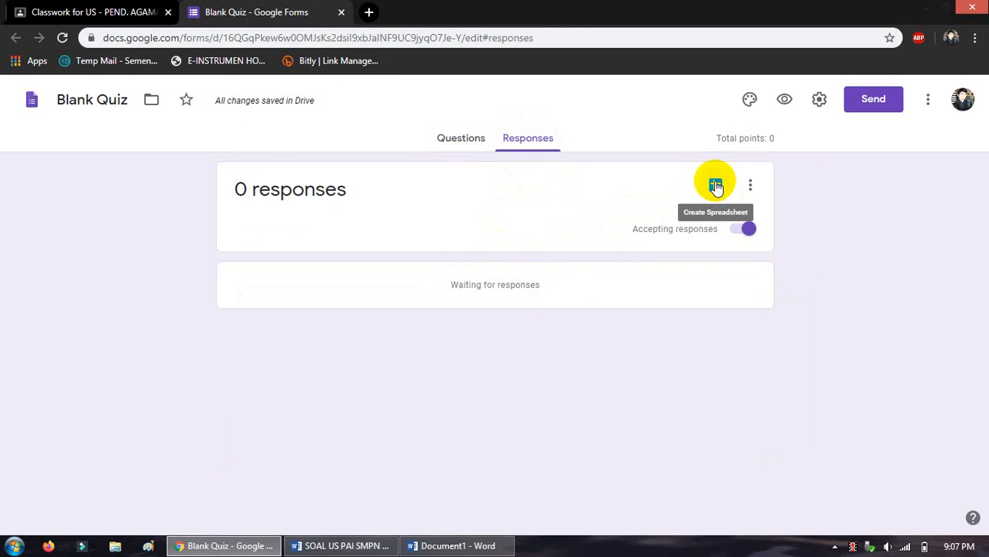
click(457, 139)
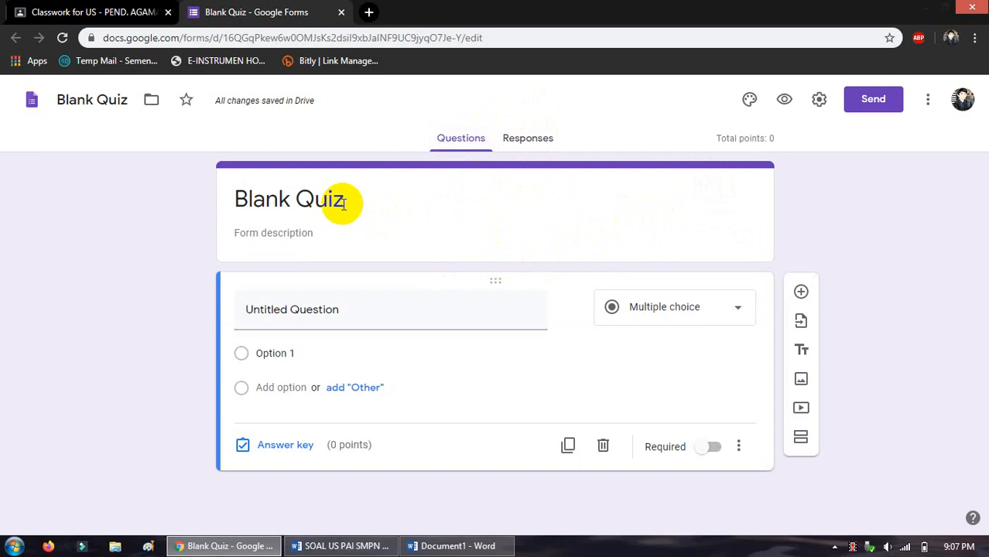
Step: Replace the form's heading "Blank Quiz" with "SOAL US - PEND. AGAMA ISLAM"
triple_click(348, 201)
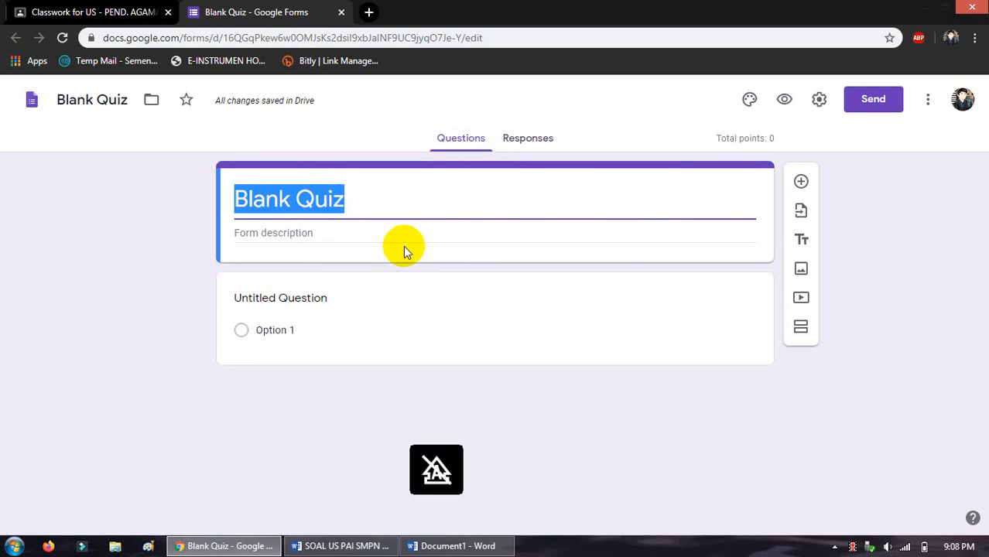
text(SO)
key(BackSpace)
text(OAL)
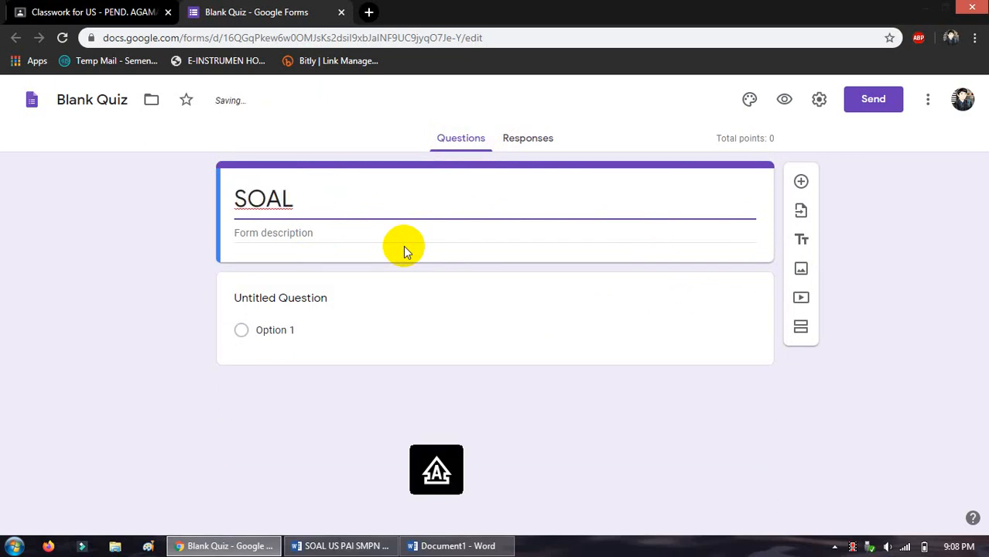
text( US - )
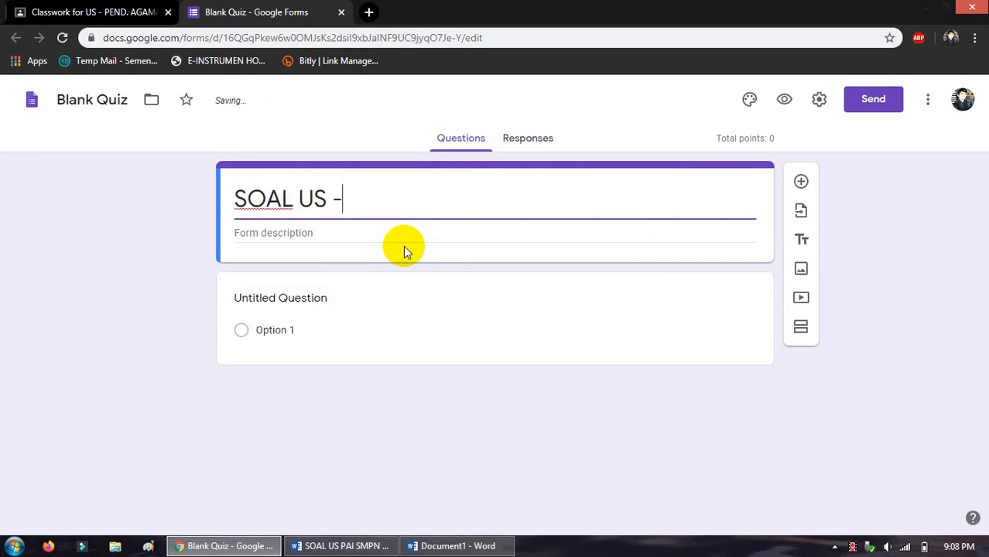
text(PENDIDIKAN)
key(BackSpace)
key(BackSpace)
key(BackSpace)
key(BackSpace)
key(BackSpace)
key(BackSpace)
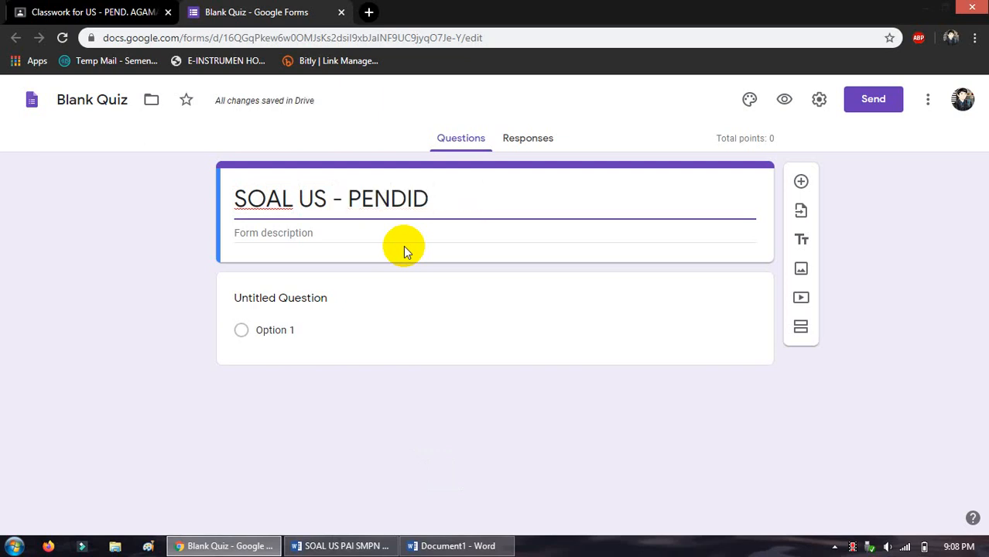
text(. AGAMA ISLAM)
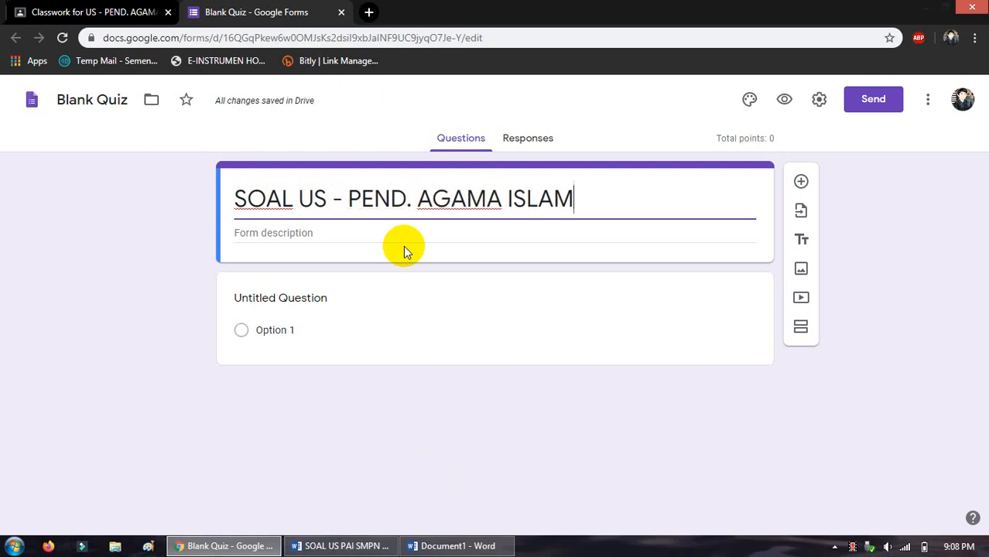
Step: Set the form description to "Pilihlah jawaban yang benar antara A, B, C, atau D, jika sudah selesai, klik tombol SUBMIT/KIRIM"
click(409, 232)
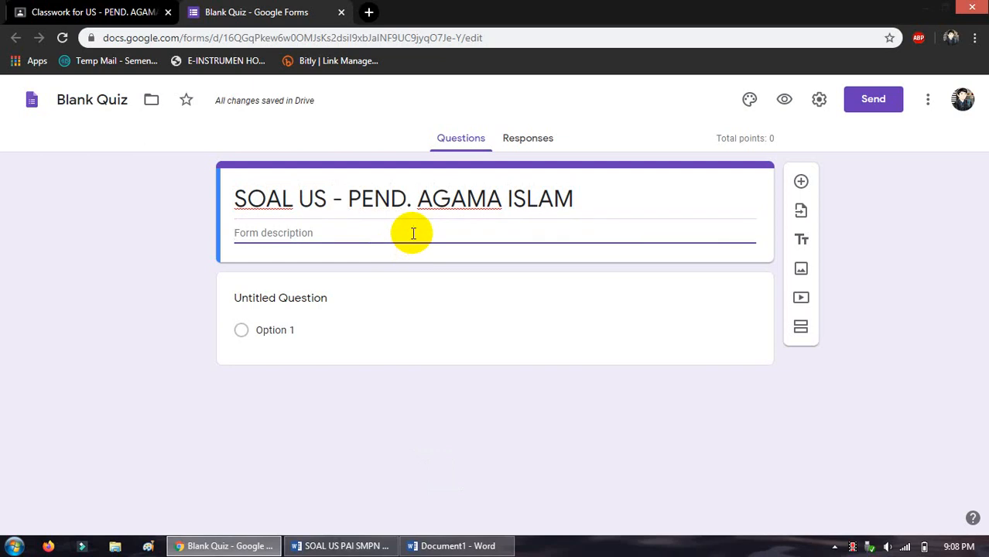
key(Caps_Lock)
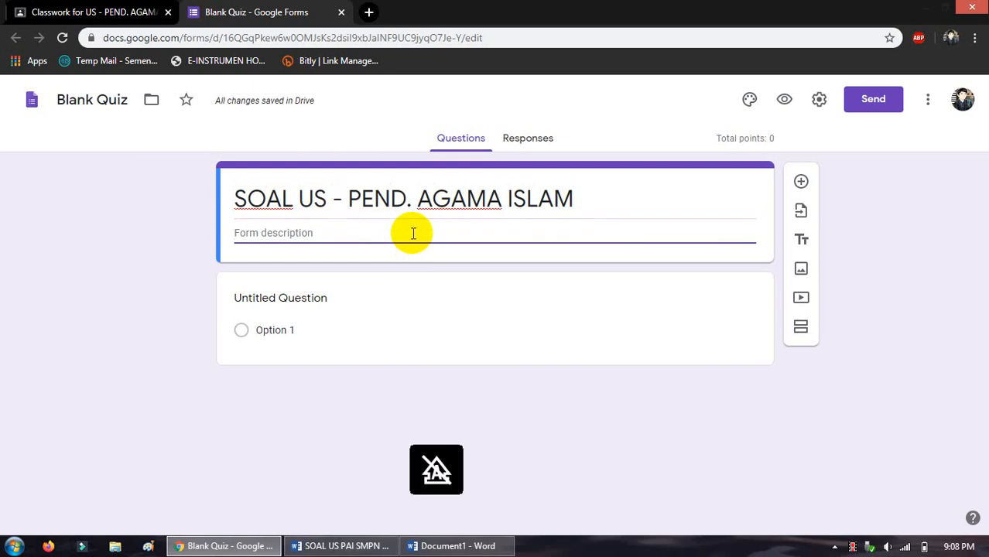
text(Piliha)
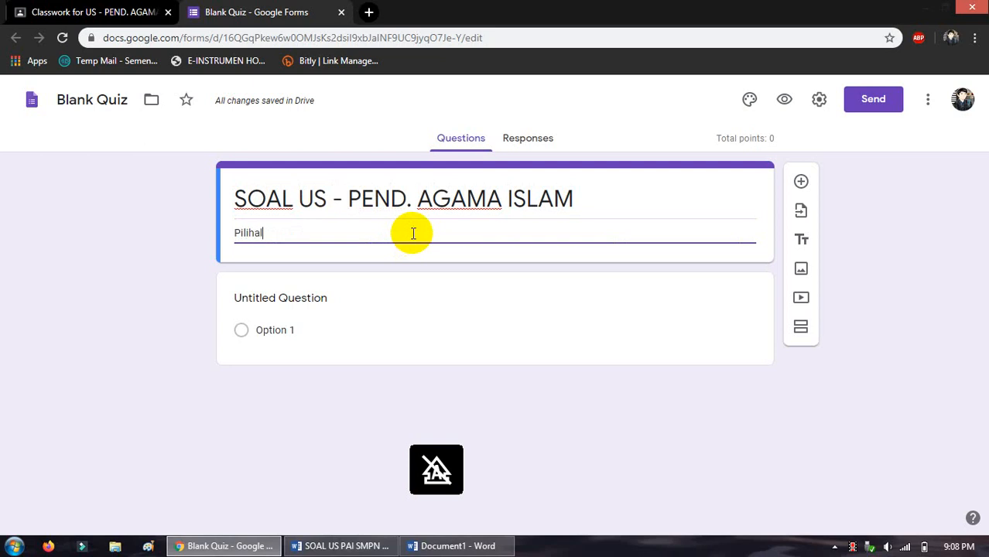
text(ah jawab)
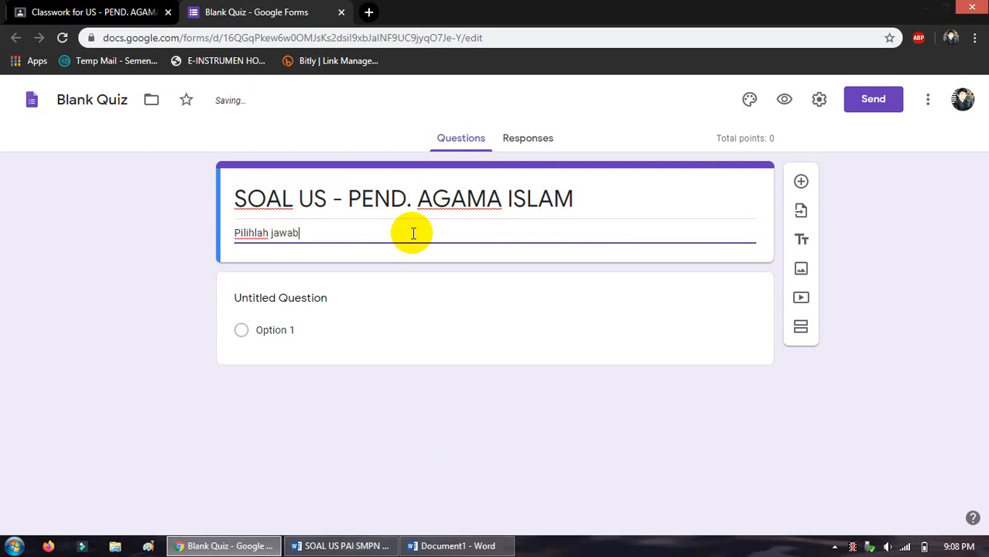
text(an yang bena)
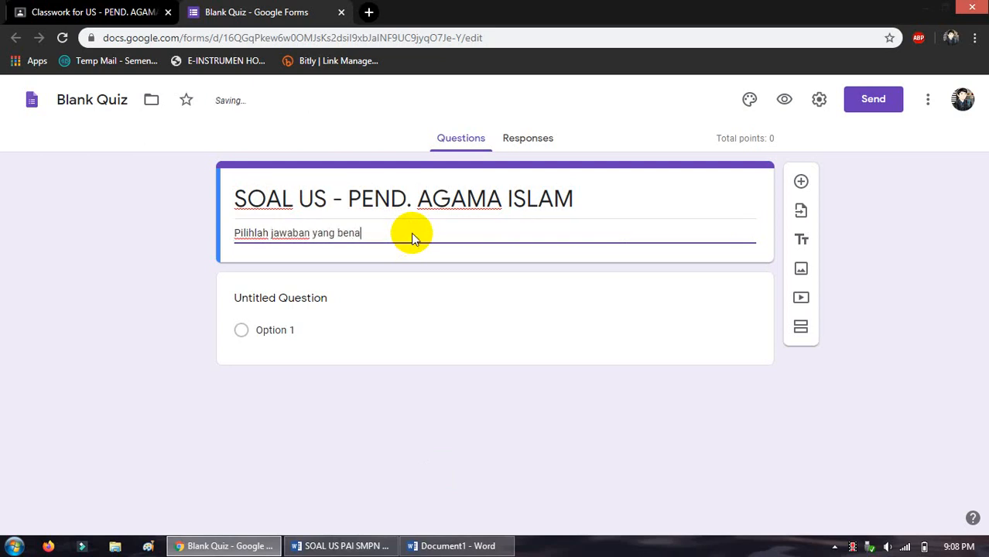
text(r antara A, B, C, d)
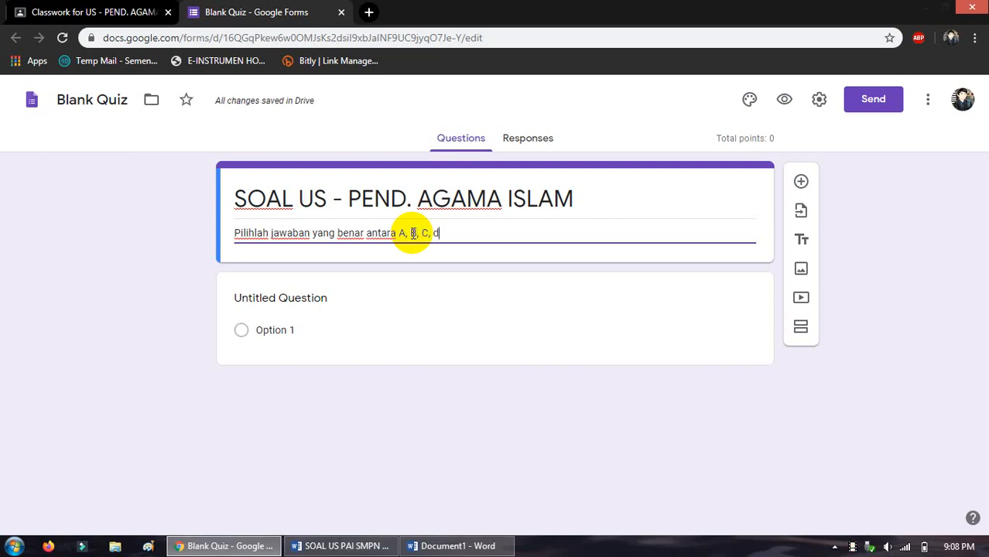
key(BackSpace)
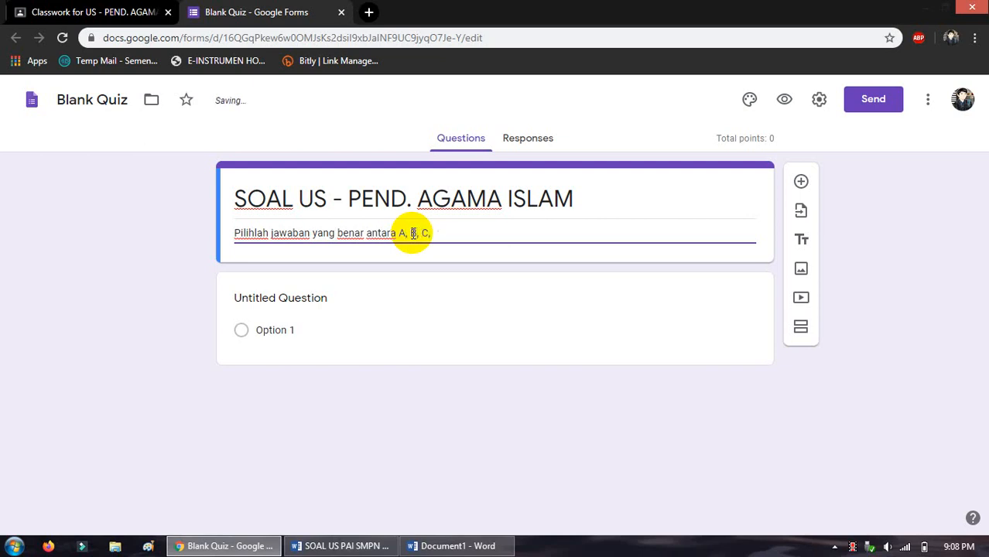
text(atau D, jika sudah sel)
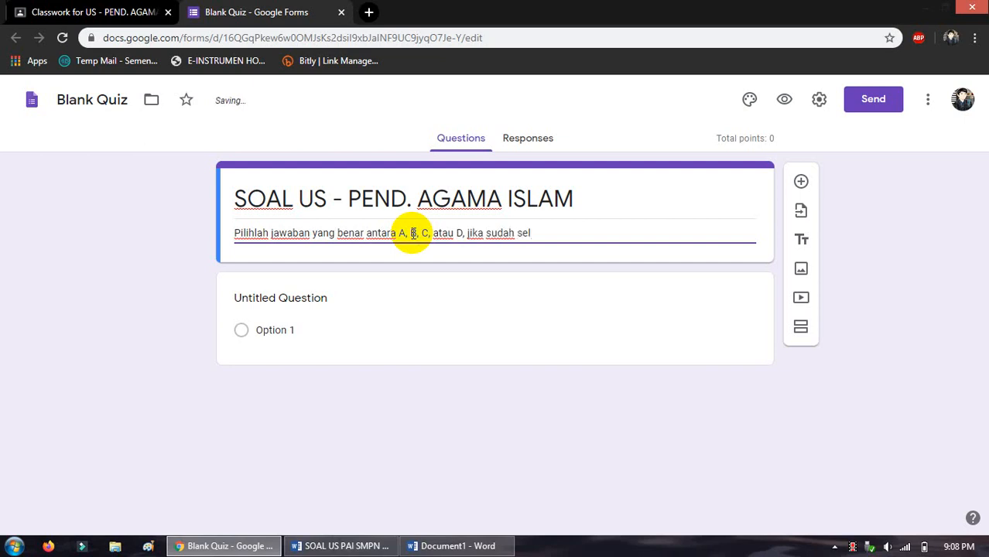
text(esai, klik tombol )
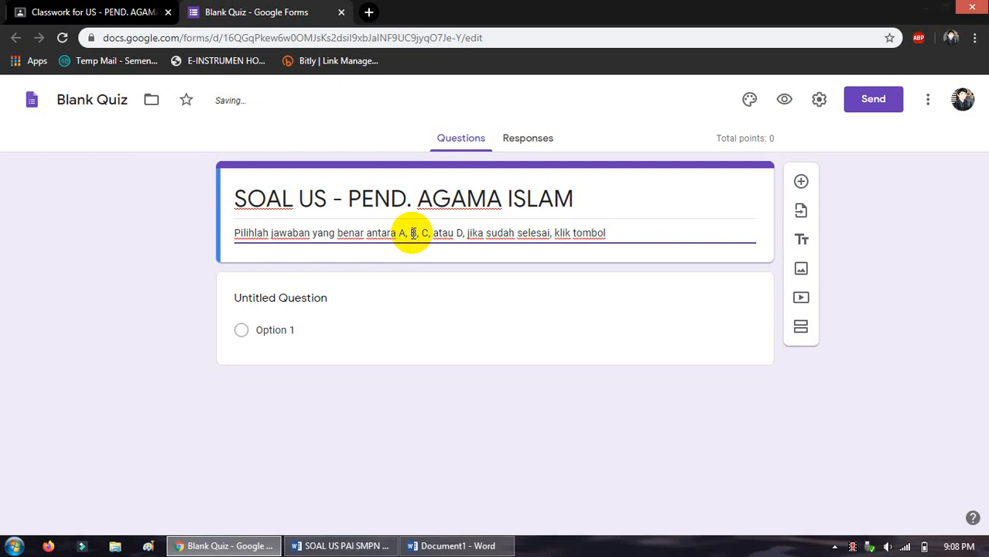
text(SUBMIT/KIRIM)
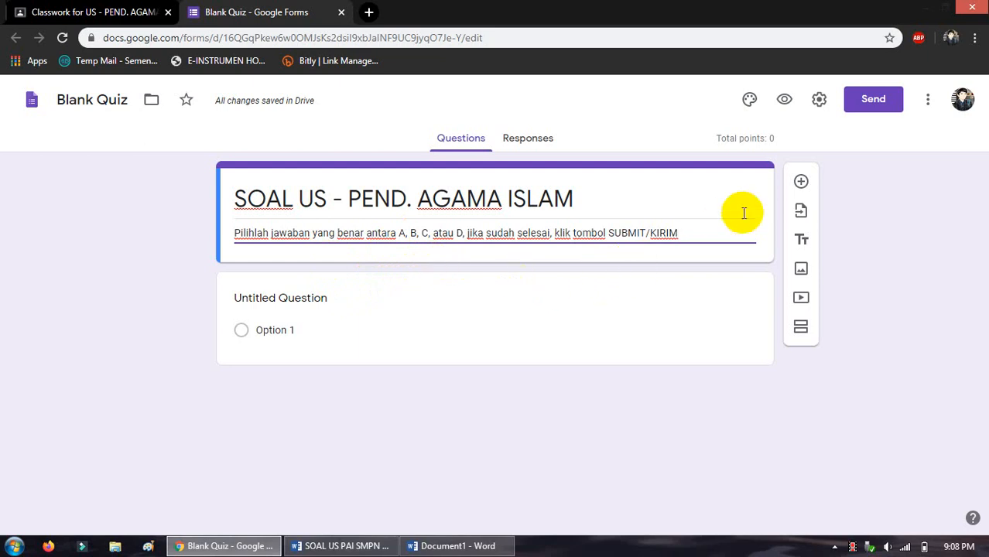
Step: Add a question directly below the form header and title it "NAMA PESERTA"
click(803, 184)
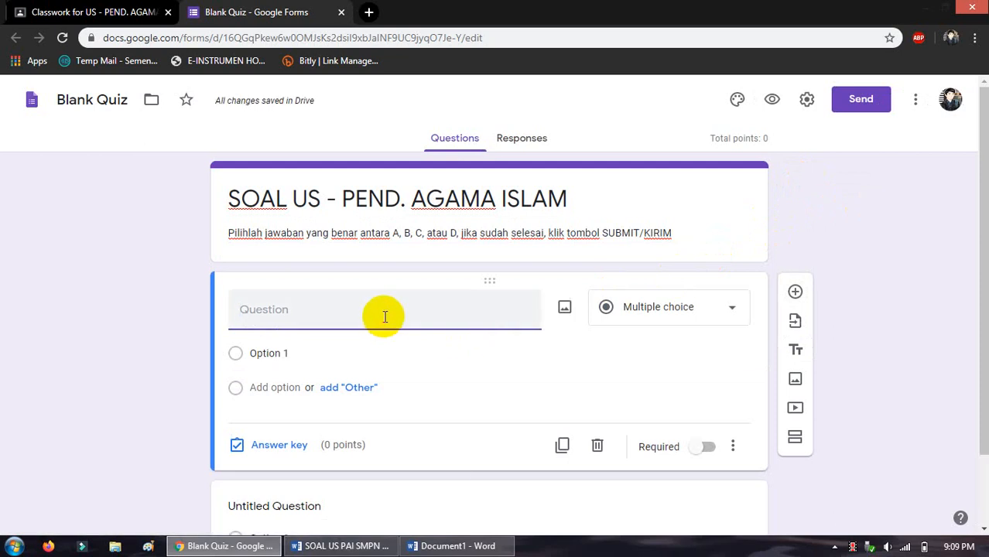
key(Caps_Lock)
text(NAMA LE)
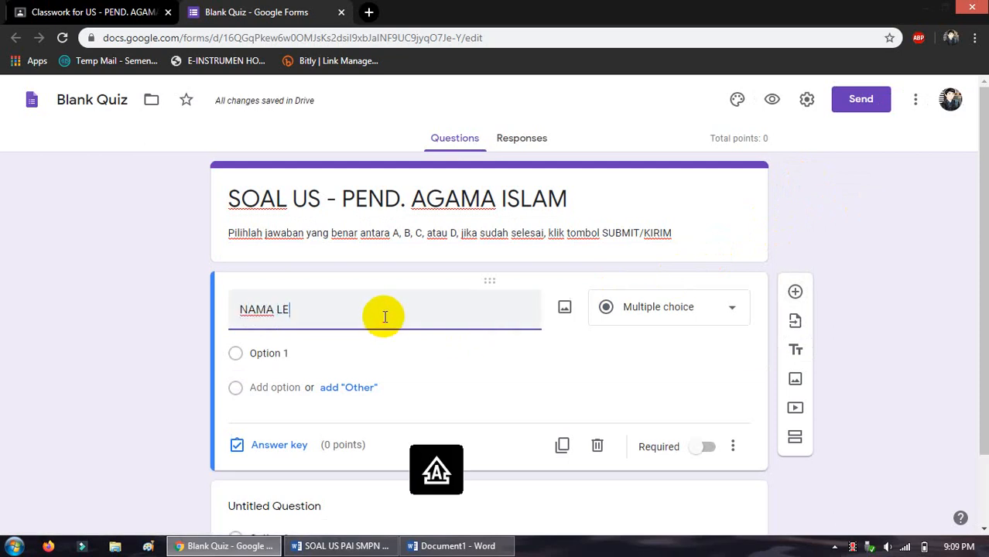
key(BackSpace)
key(BackSpace)
text(PESERTA)
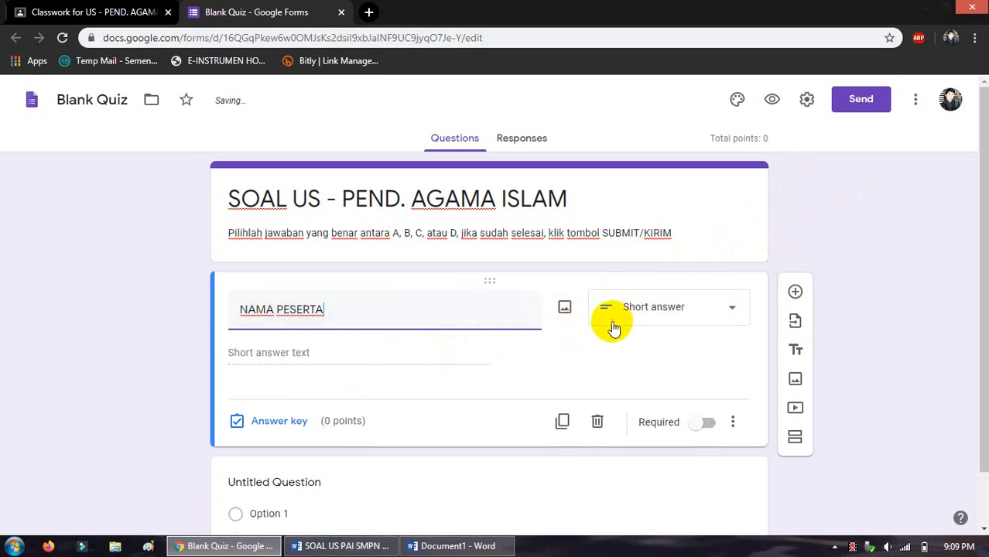
Step: Set the NAMA PESERTA question to the Short answer type and make it required
click(658, 310)
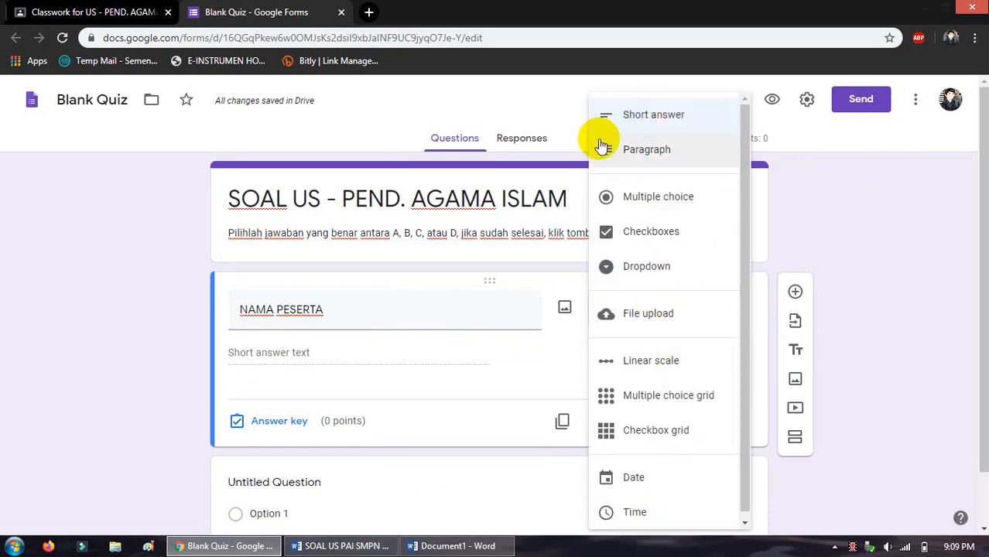
click(652, 118)
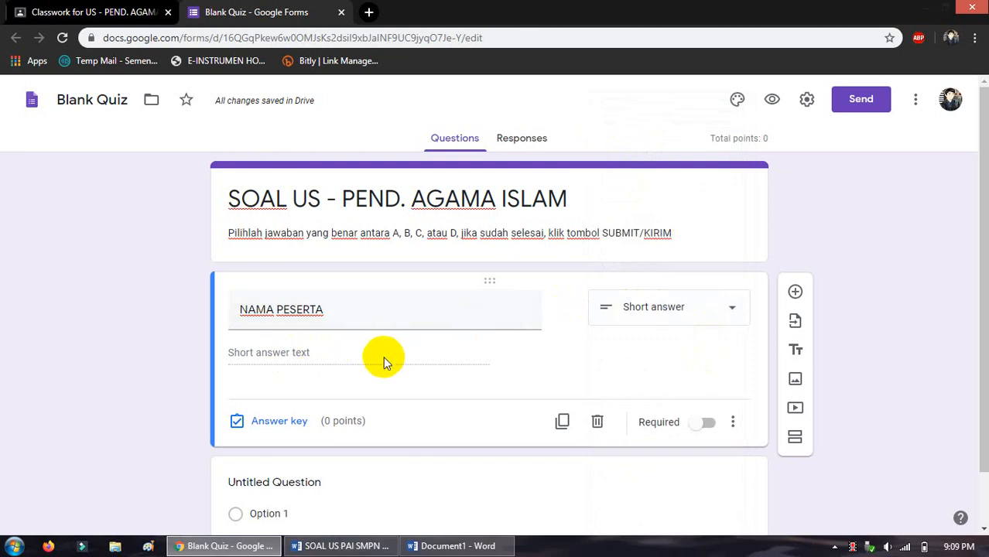
click(709, 424)
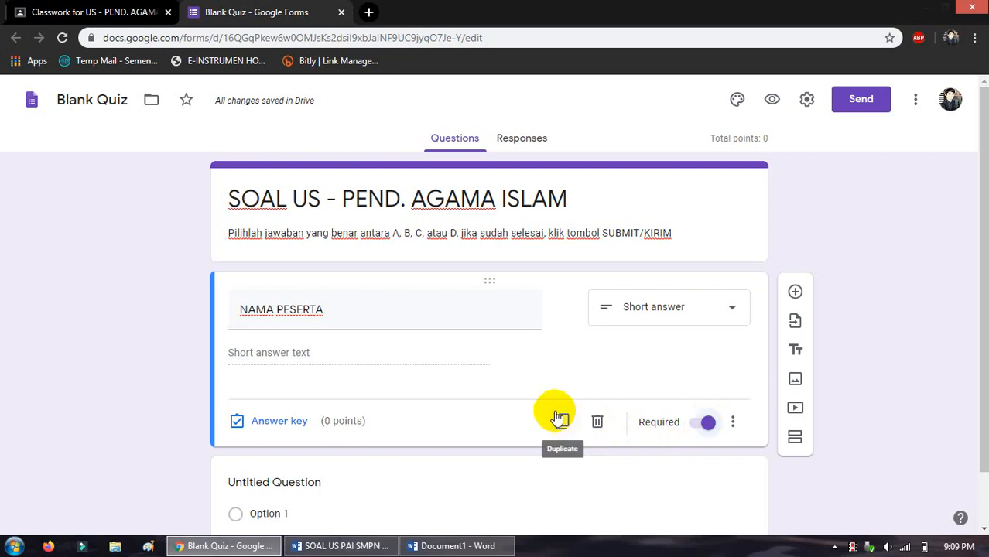
Step: Rename the untitled question below NAMA PESERTA to "KELAS" and set its type to Dropdown
scroll(481, 424, down, 1)
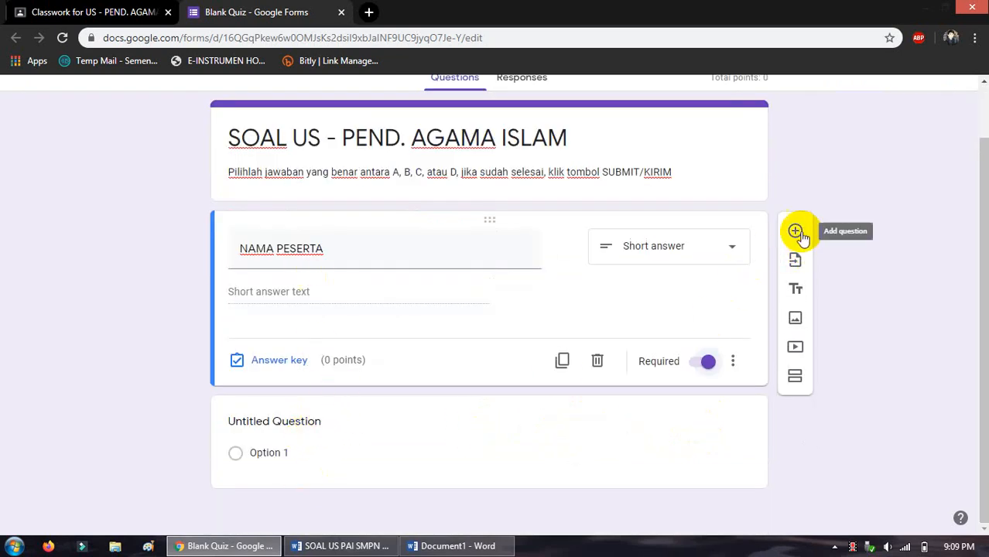
click(291, 426)
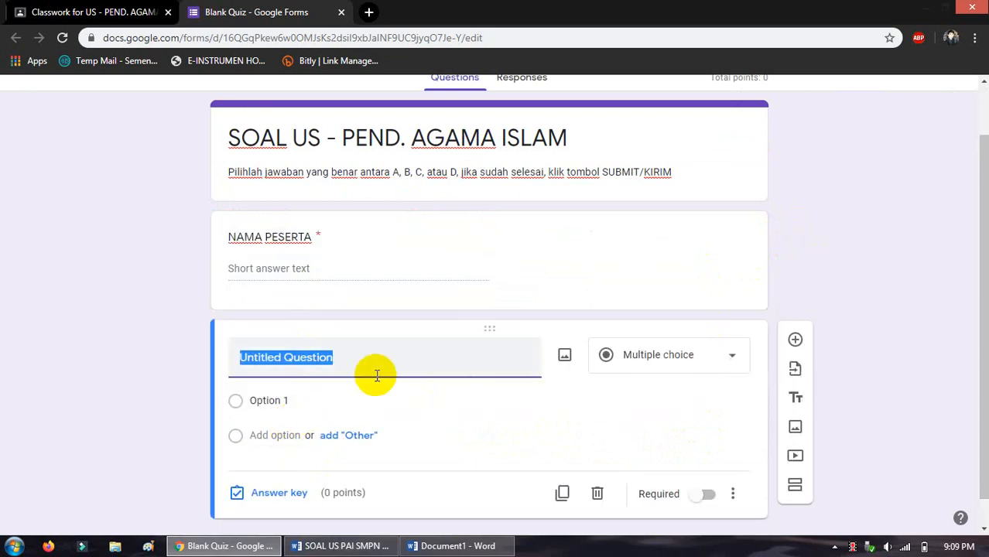
text(KELAS)
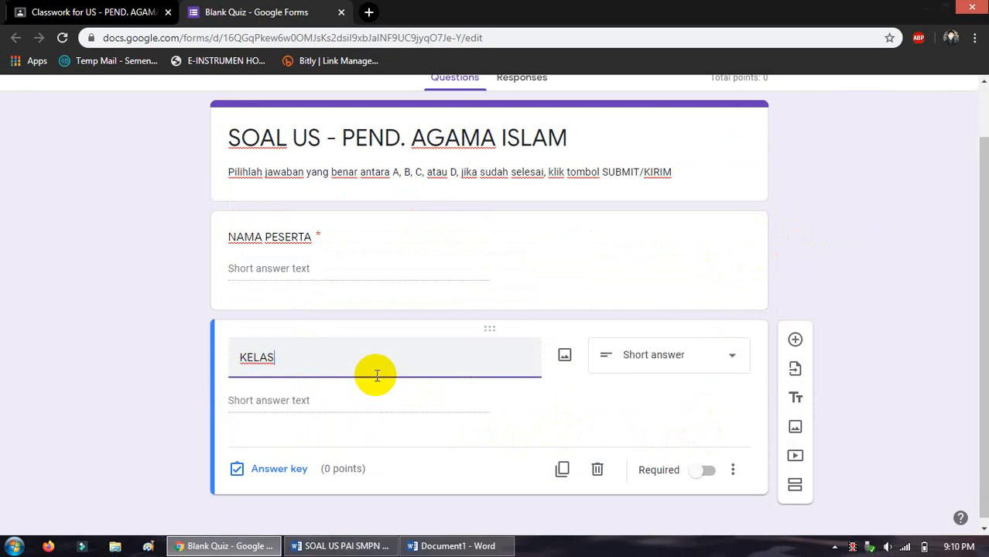
click(650, 368)
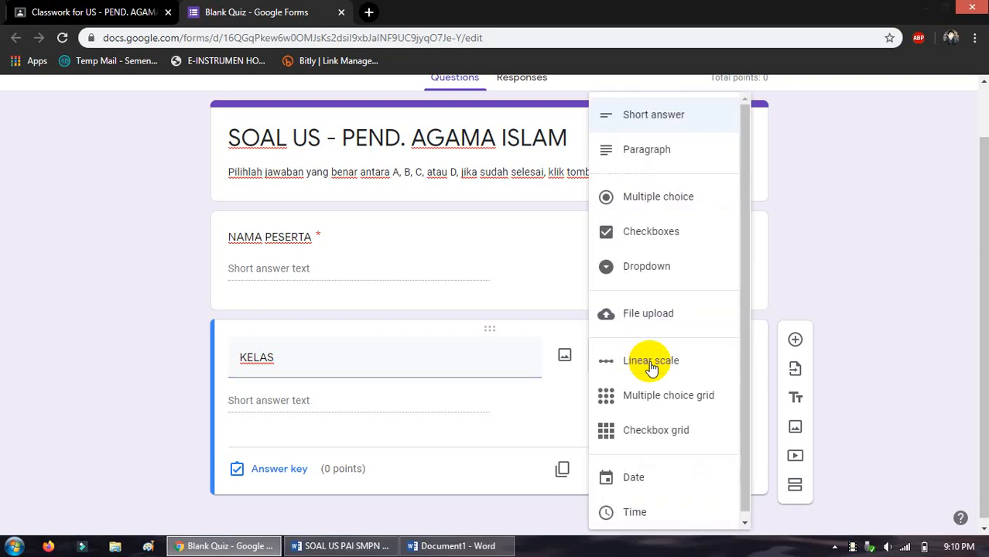
click(657, 269)
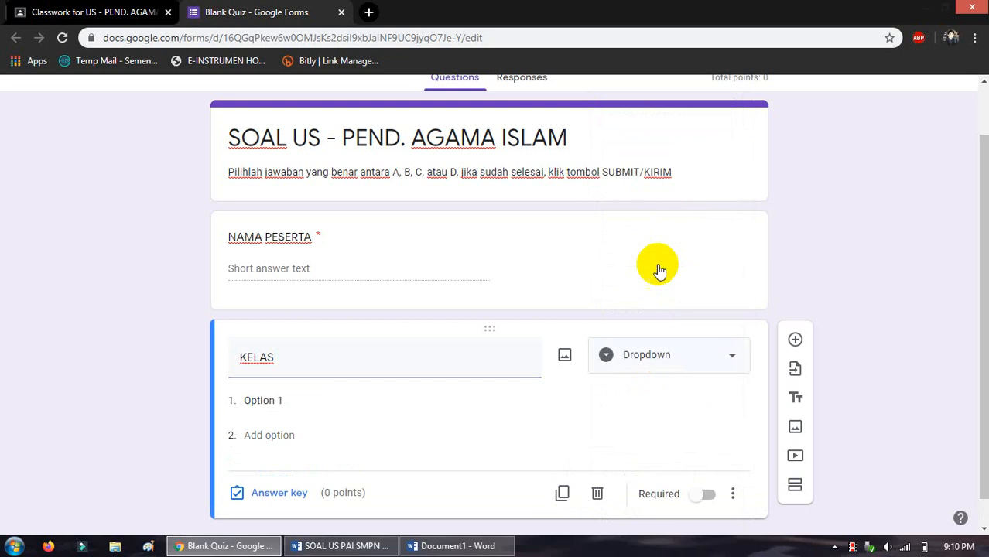
Step: Give the KELAS dropdown the options IX - 1, IX - 2, IX - 3, IX - 4 and IX - 5, and make the question required
click(289, 400)
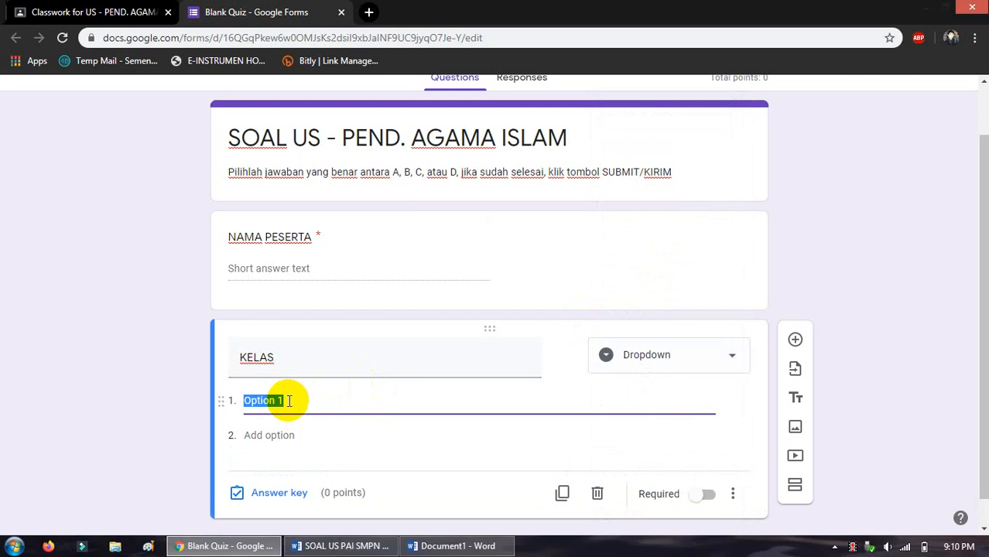
text(IX - 1)
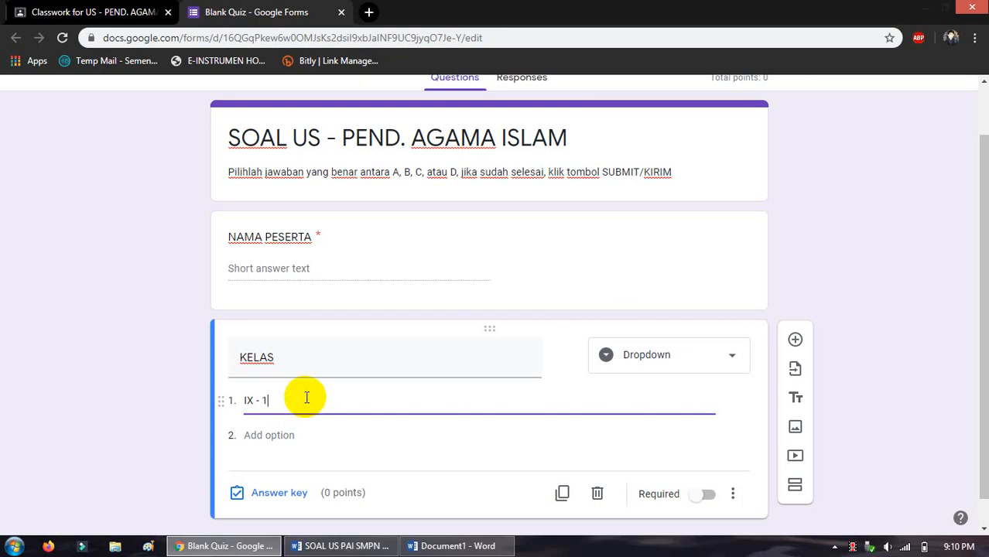
click(287, 439)
text(IX - 2)
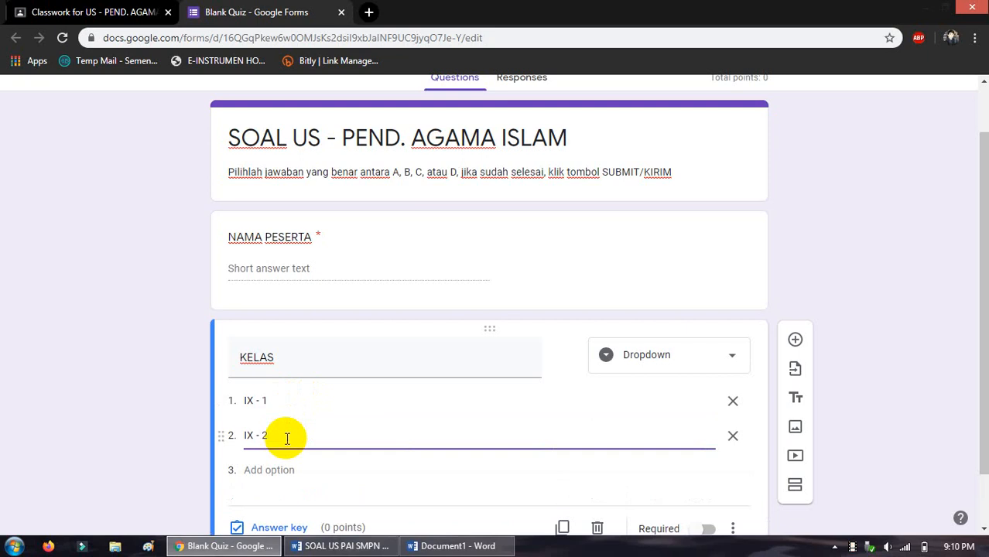
key(Return)
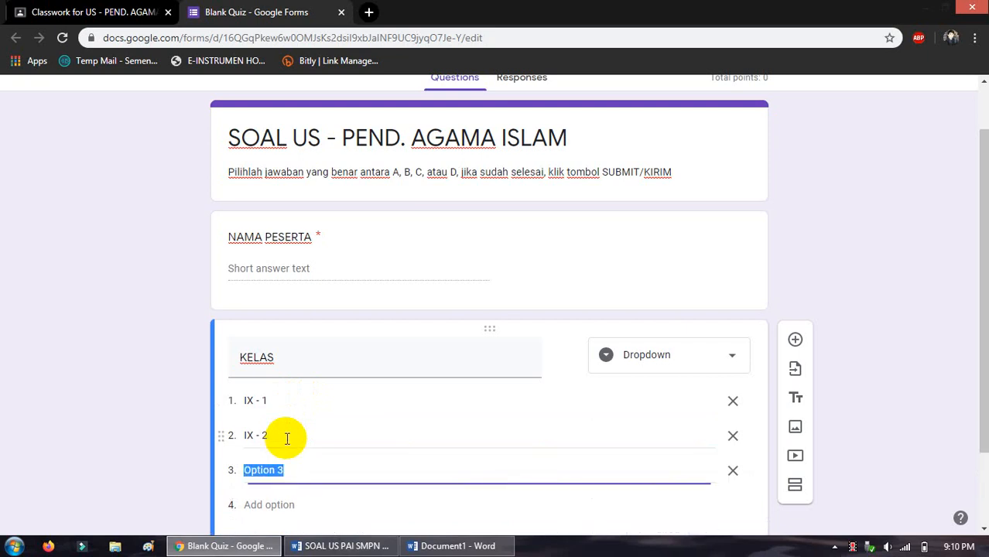
text(IX)
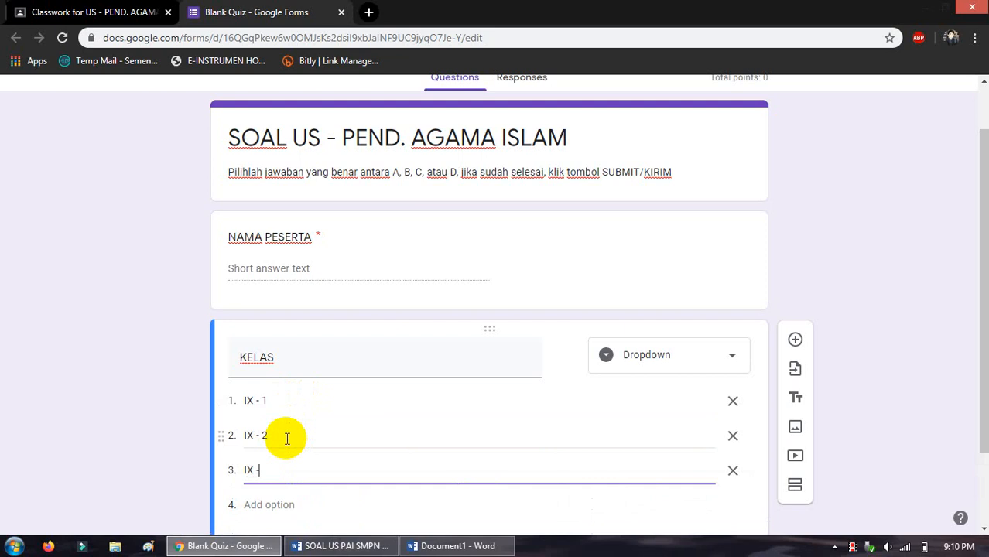
text( - 3)
key(Return)
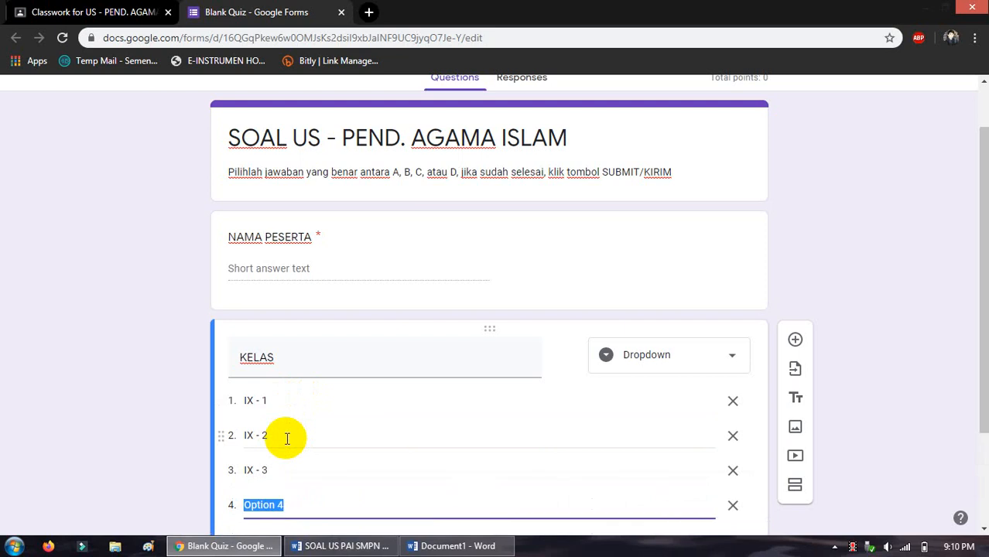
text(IX )
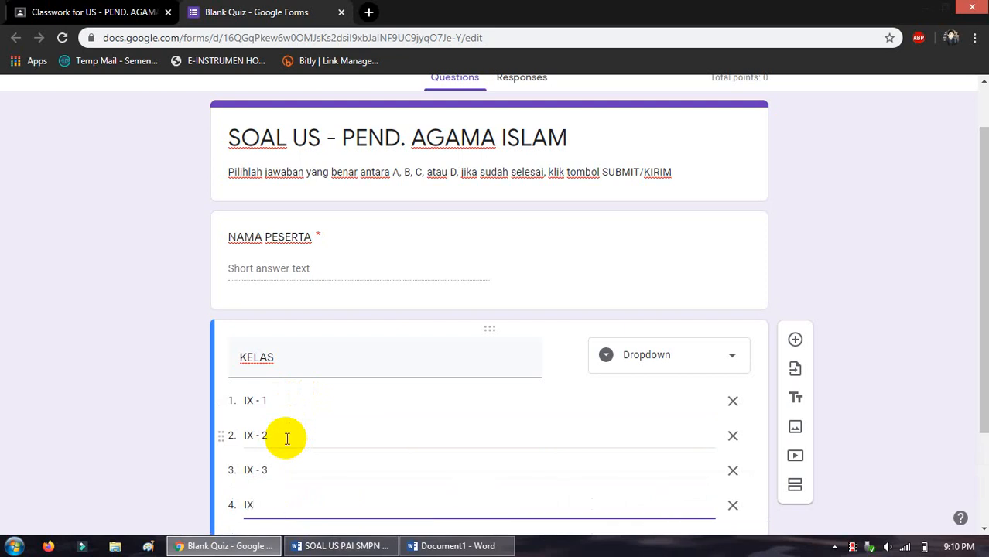
text(- 4)
key(Return)
text(I)
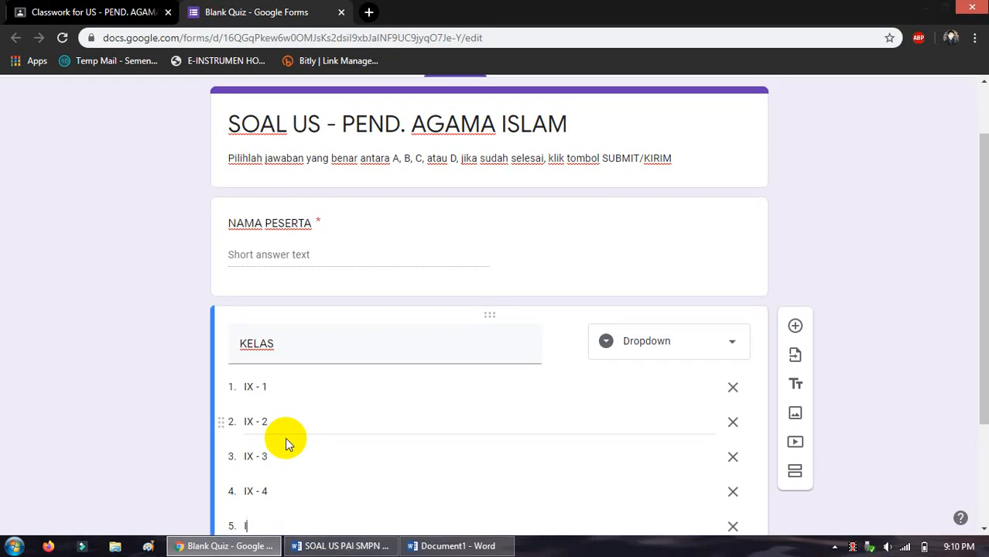
text(X - 5)
scroll(285, 437, down, 2)
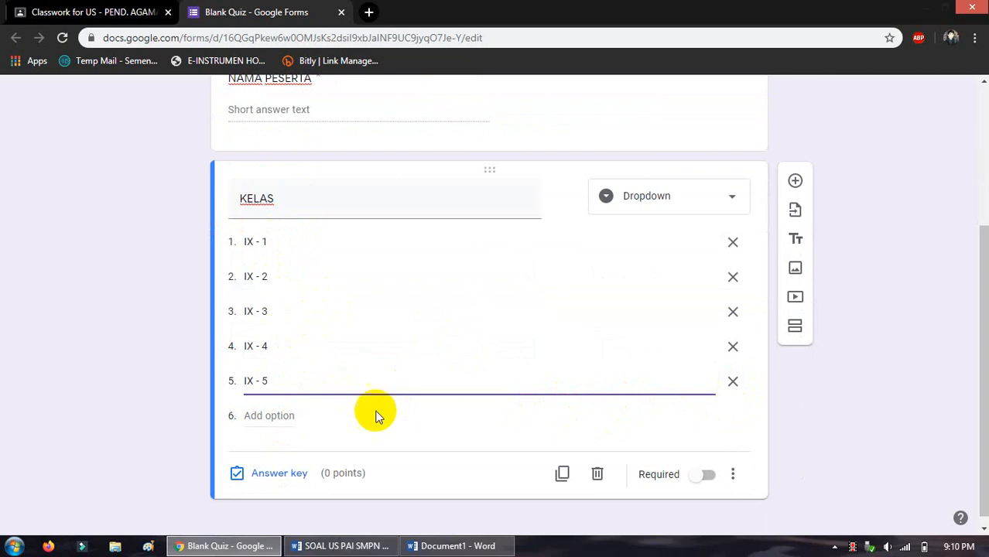
click(711, 476)
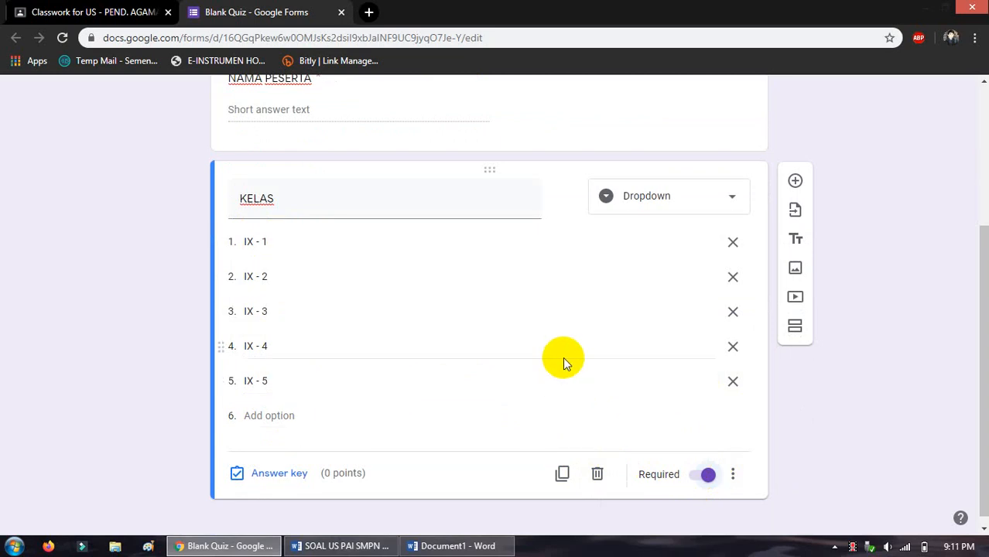
scroll(562, 357, down, 1)
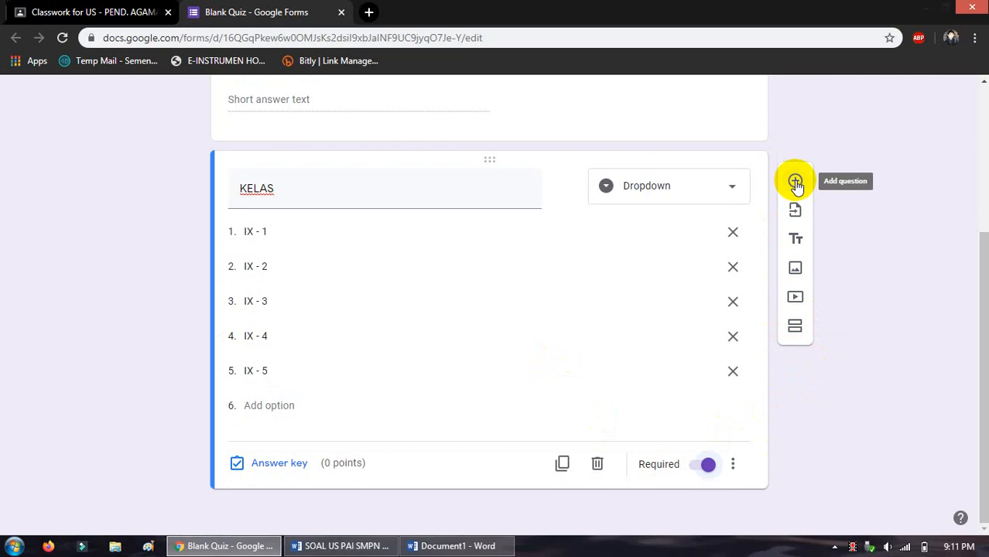
scroll(758, 212, up, 1)
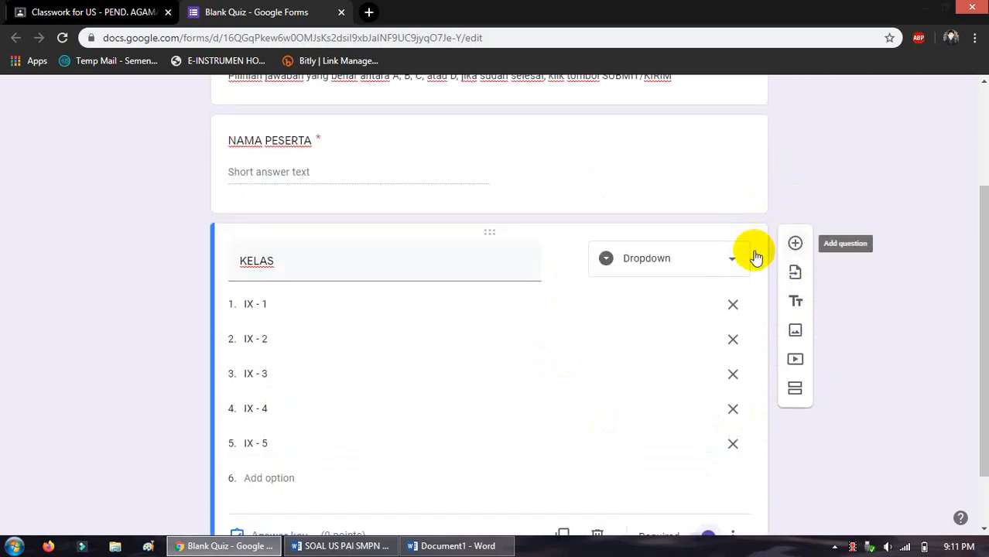
scroll(720, 259, up, 2)
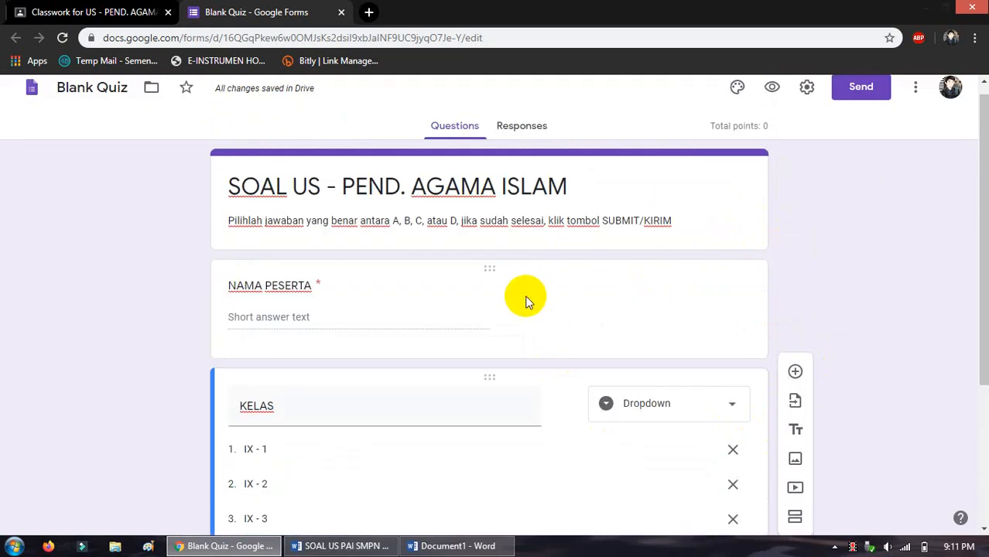
click(526, 301)
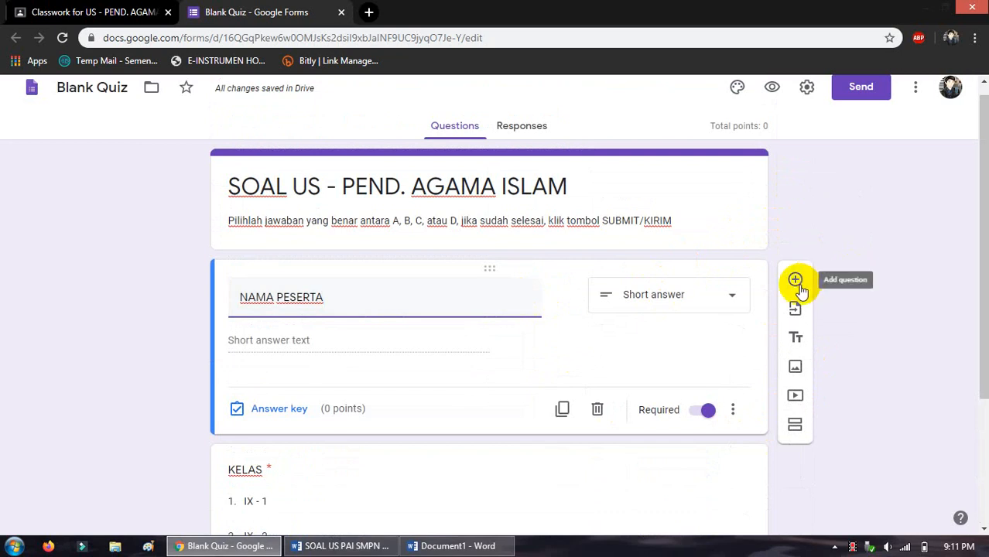
Step: Add a new multiple-choice question after the KELAS question and start its question text with "1."
scroll(774, 295, down, 2)
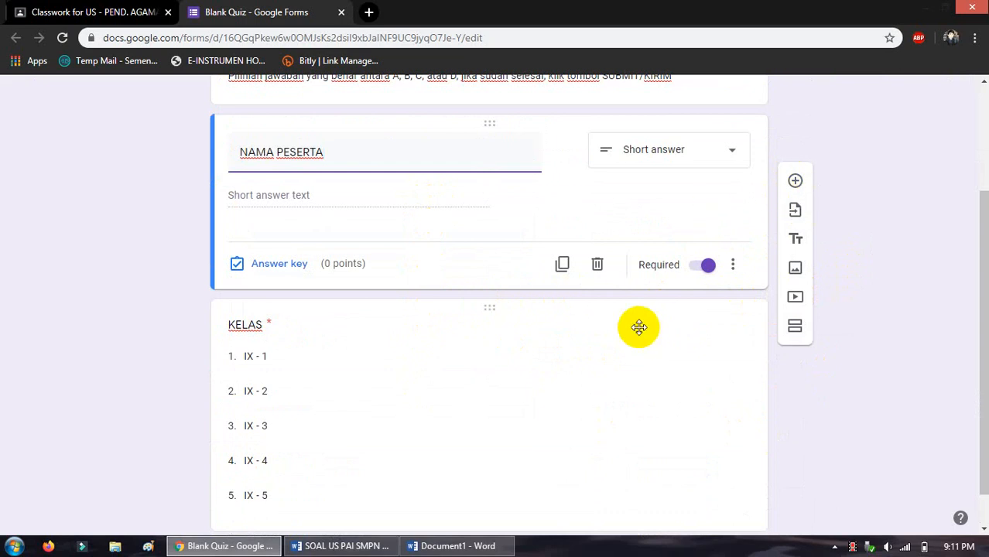
scroll(585, 380, down, 1)
click(471, 416)
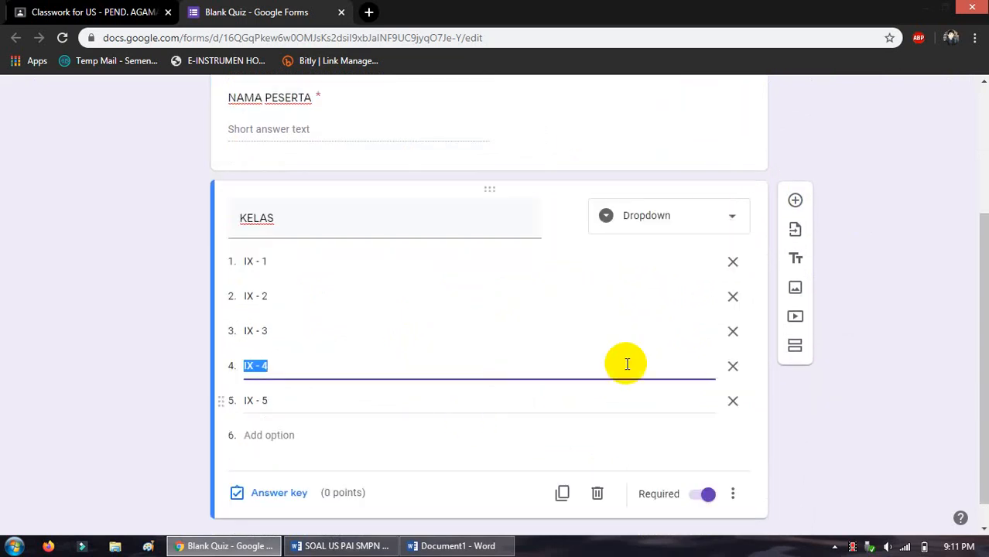
scroll(627, 364, down, 1)
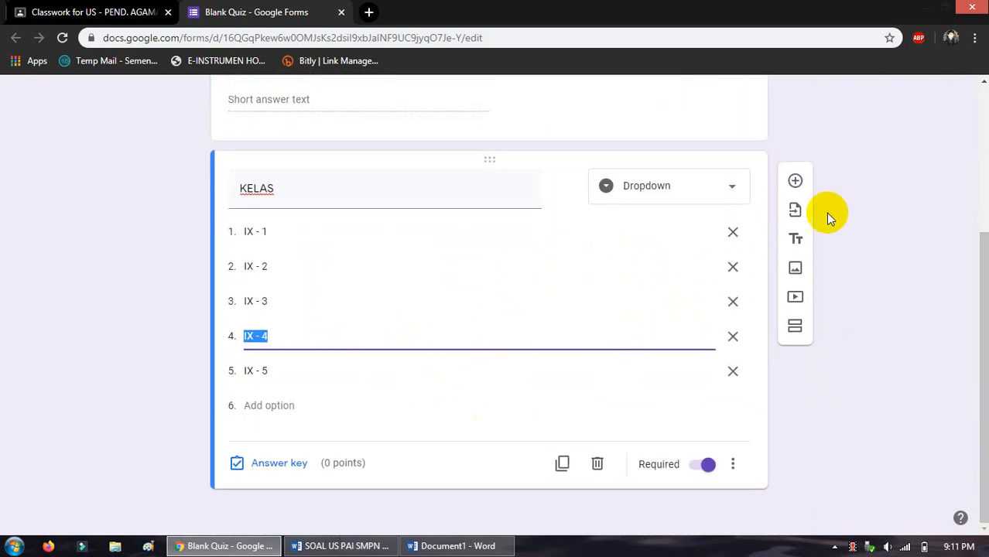
click(797, 183)
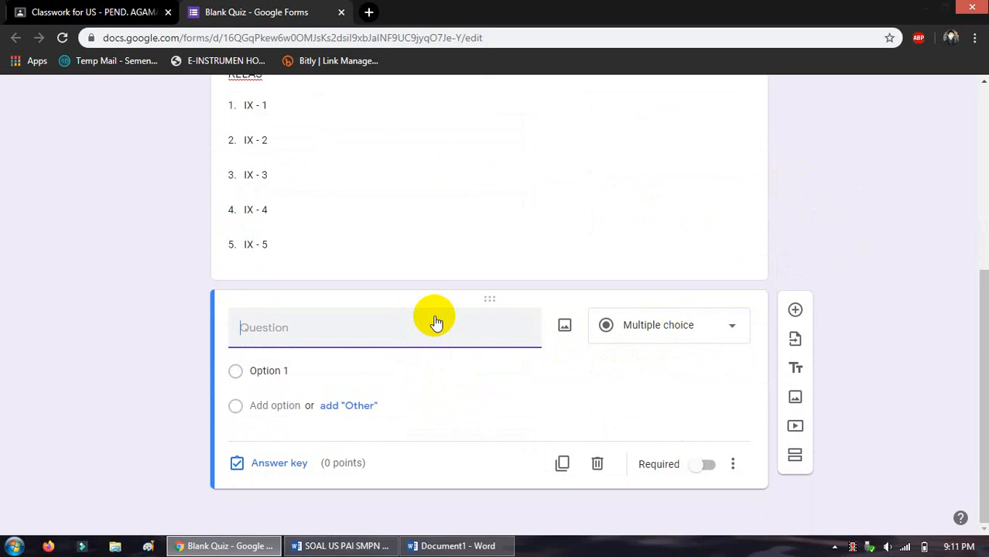
text(1.)
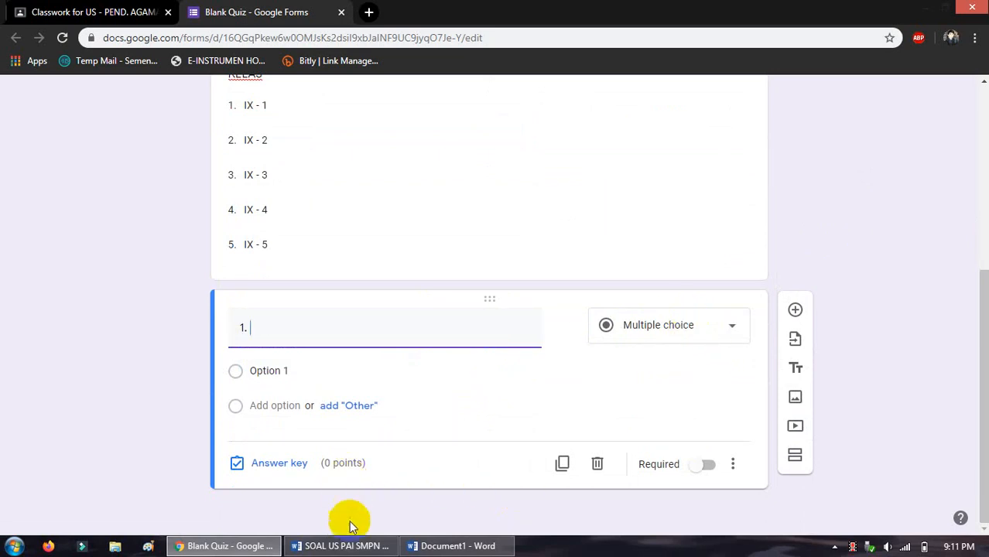
Step: Switch to the Word document SOAL US PAI SMPN 146 APRIL 2020 and insert an empty line before question 1's "Hukum bacaan qalqalah" sentence
click(360, 544)
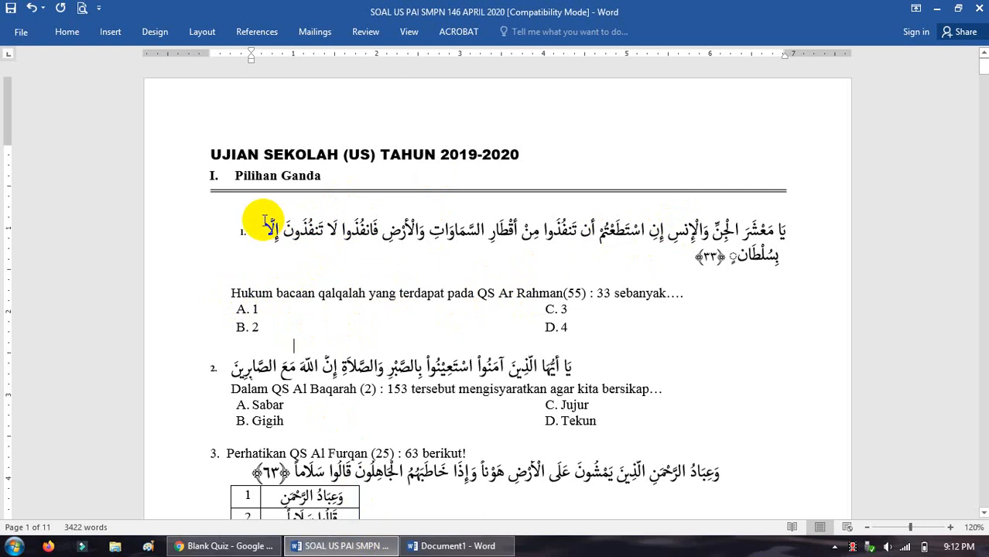
drag(264, 223, 739, 255)
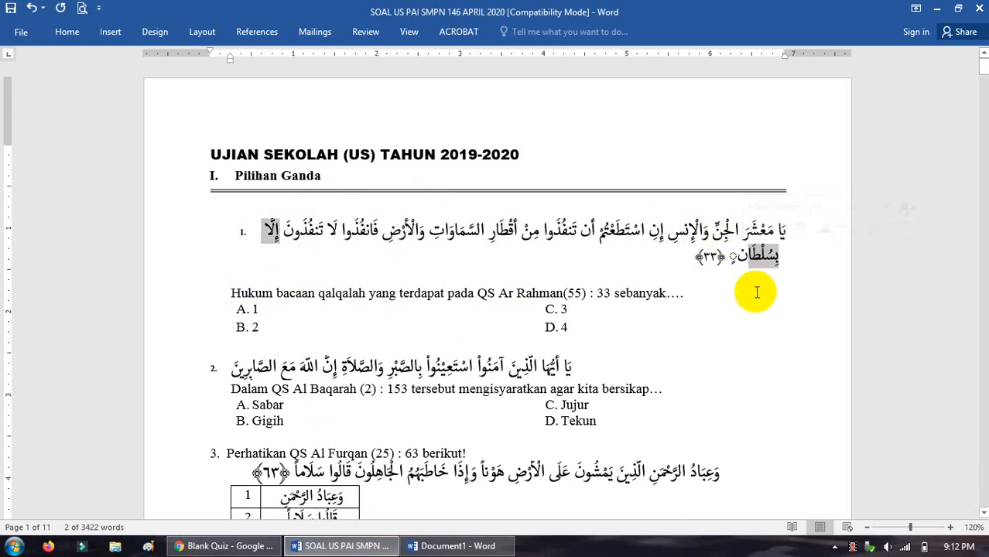
click(732, 292)
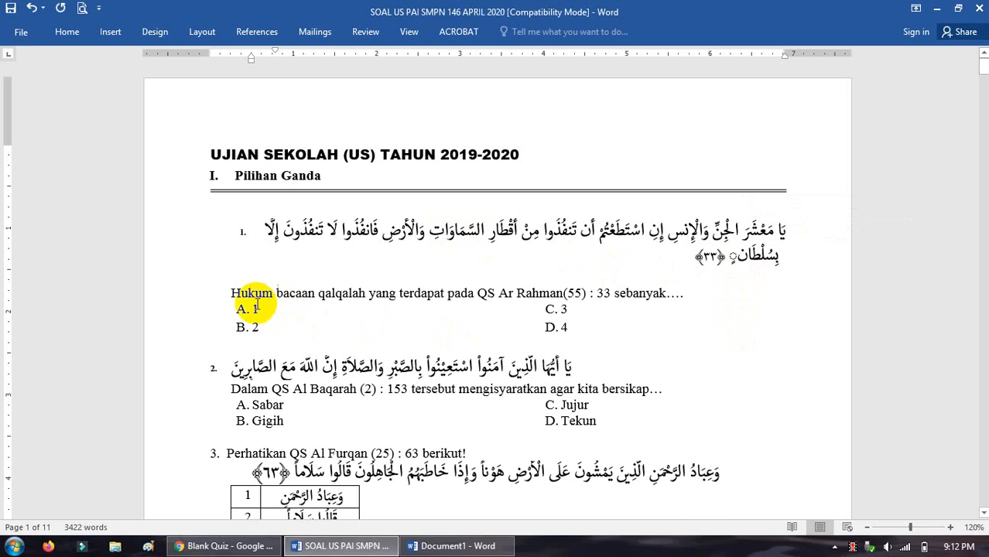
click(232, 294)
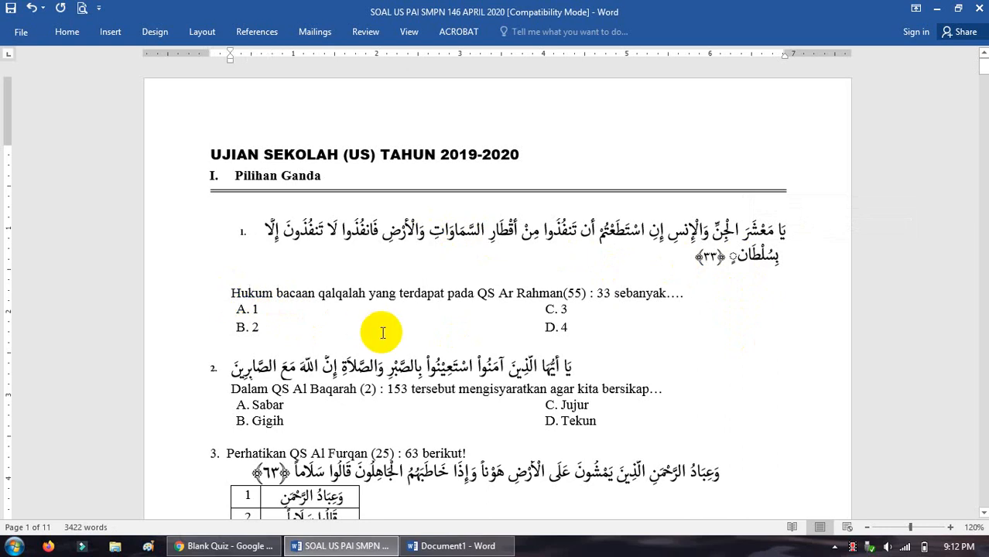
key(Return)
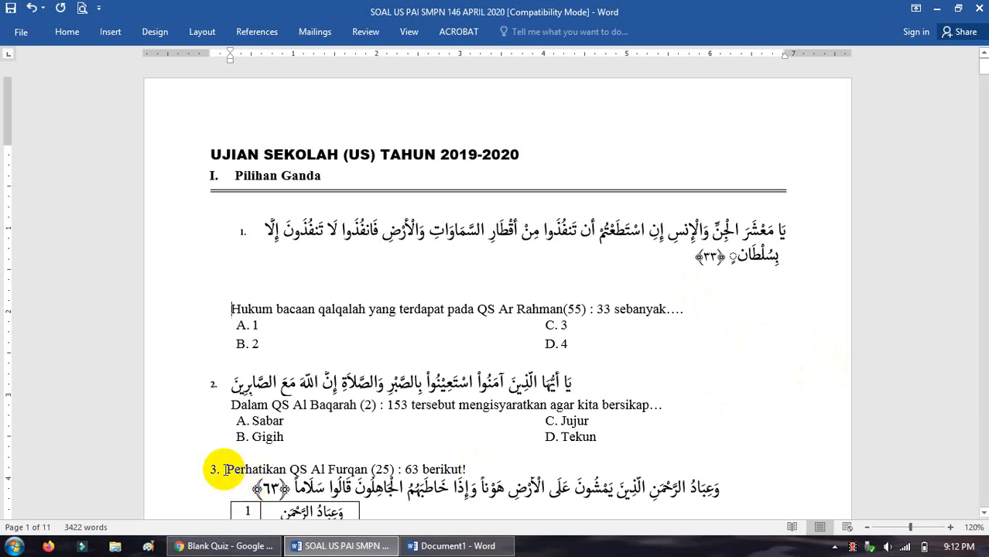
Step: Open two separate blank Paint windows from the system's program search
click(13, 547)
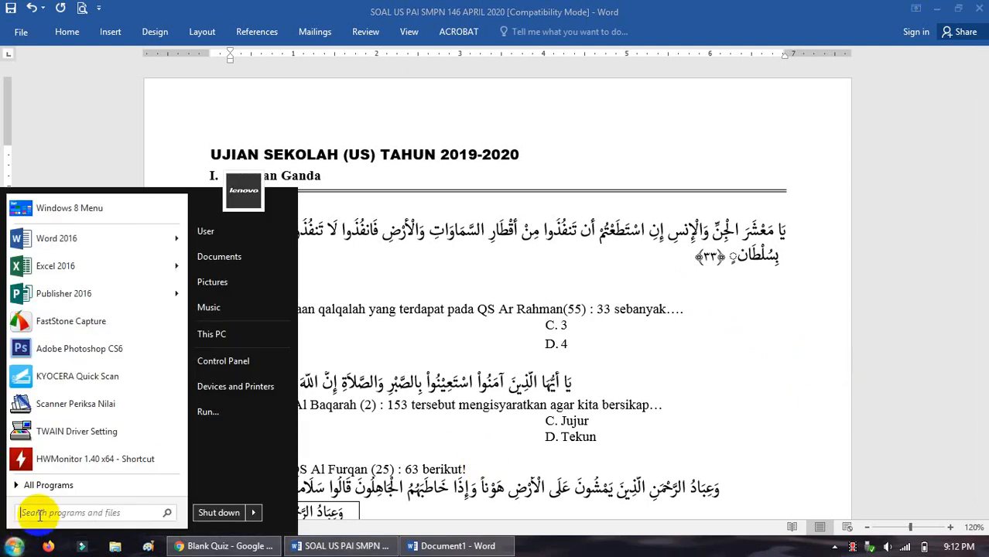
text(PAINT)
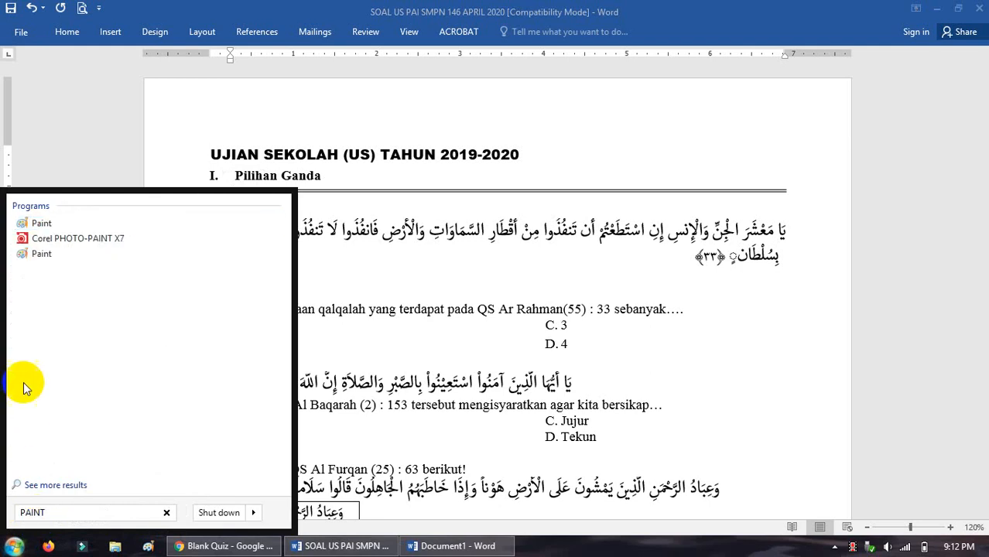
click(43, 224)
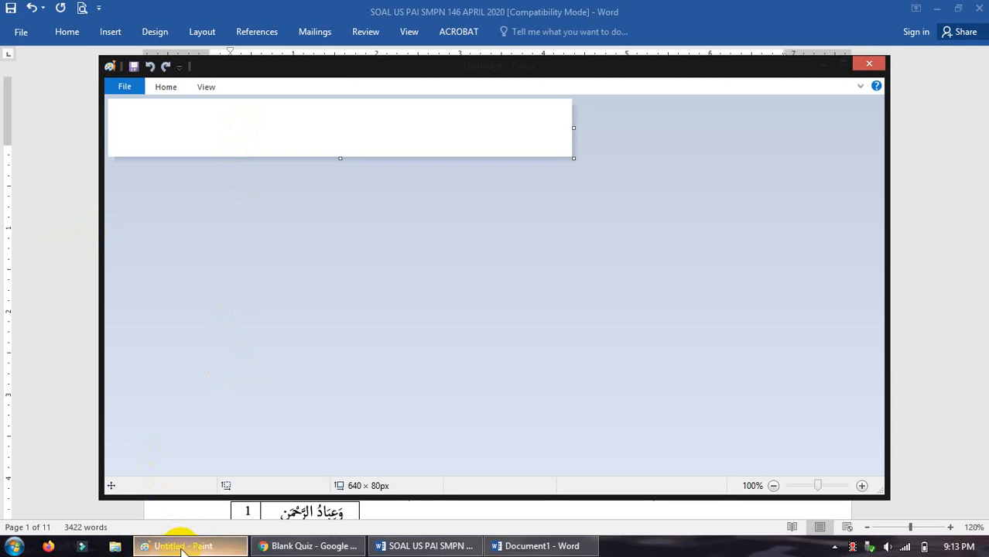
click(13, 547)
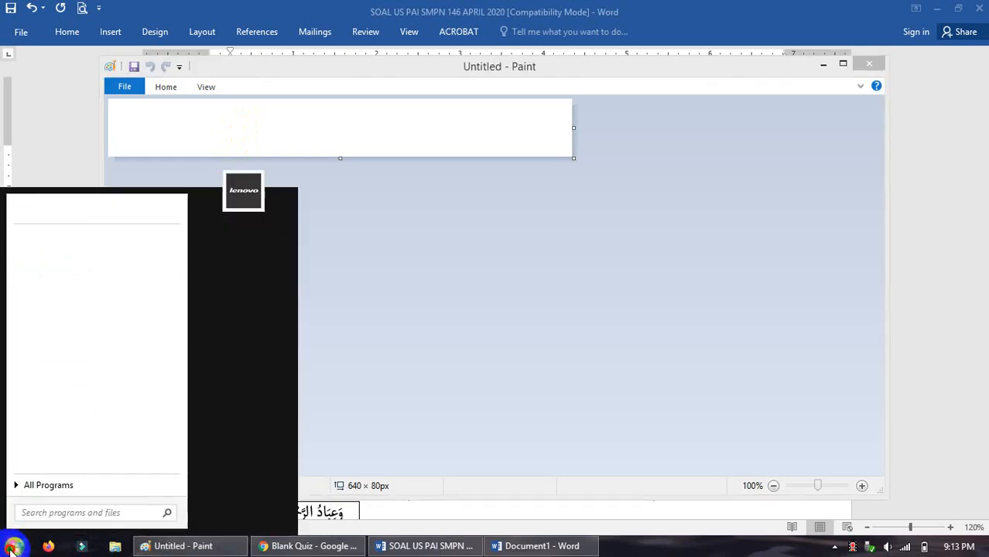
click(30, 505)
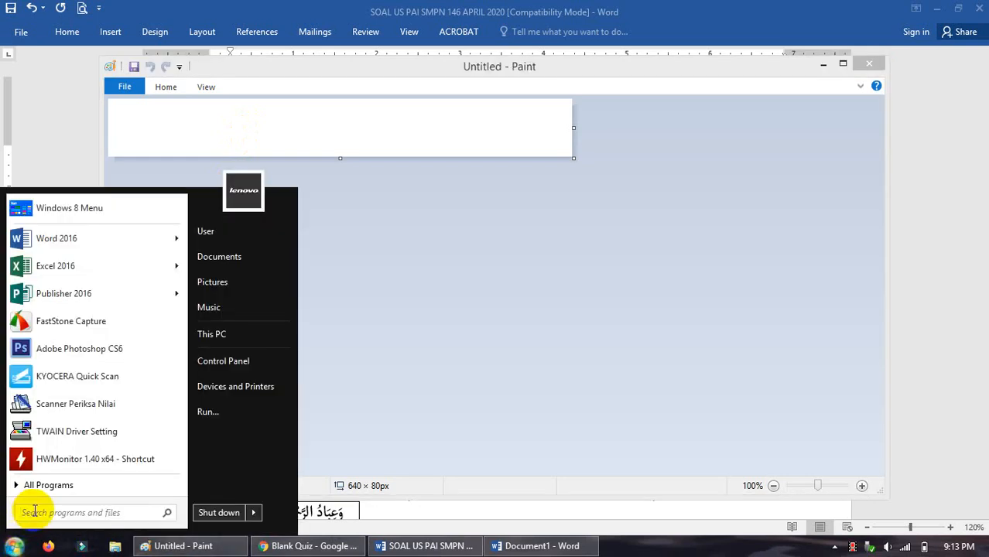
text(PAINT)
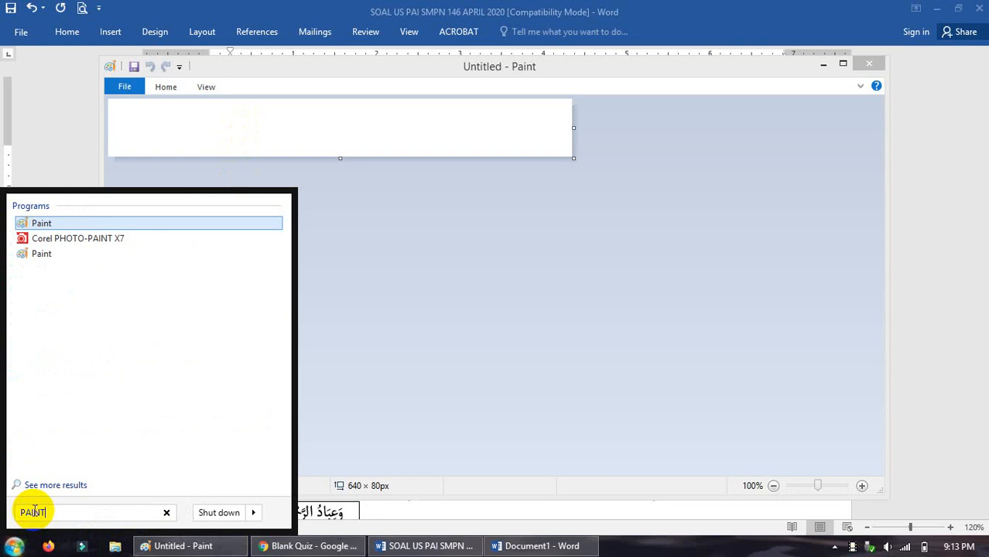
click(61, 226)
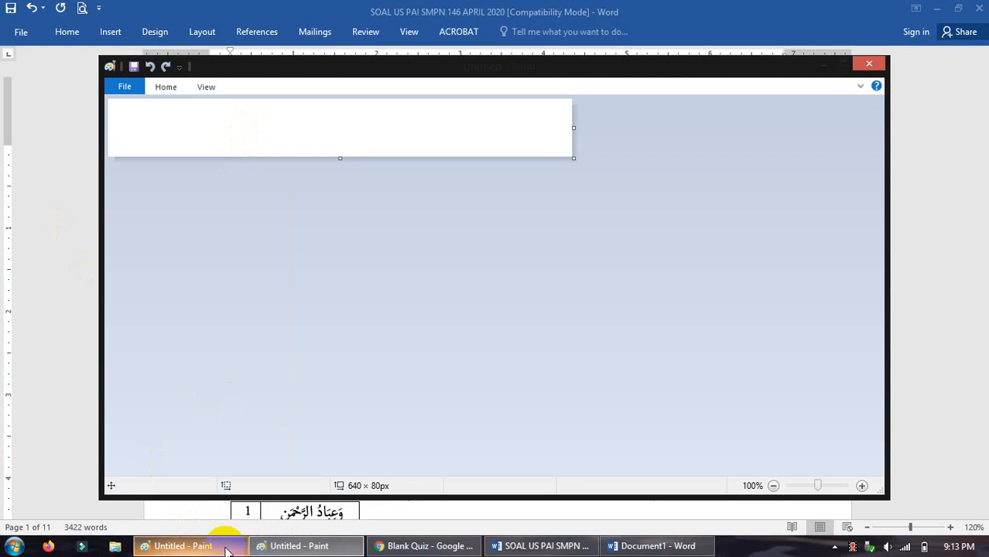
Step: Paste the captured screenshot of the Word page into the first Paint window and move it so all of question 1 is in view
click(197, 546)
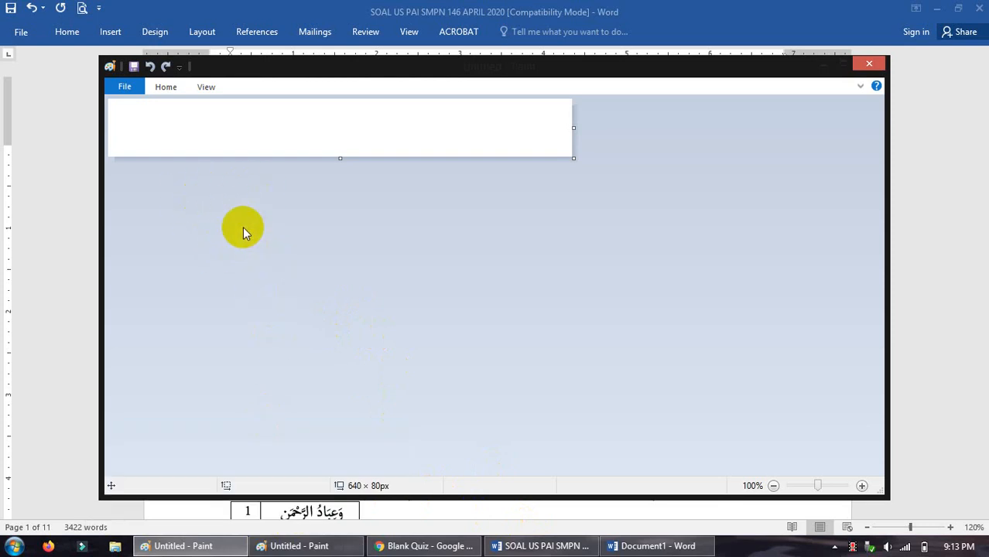
click(167, 88)
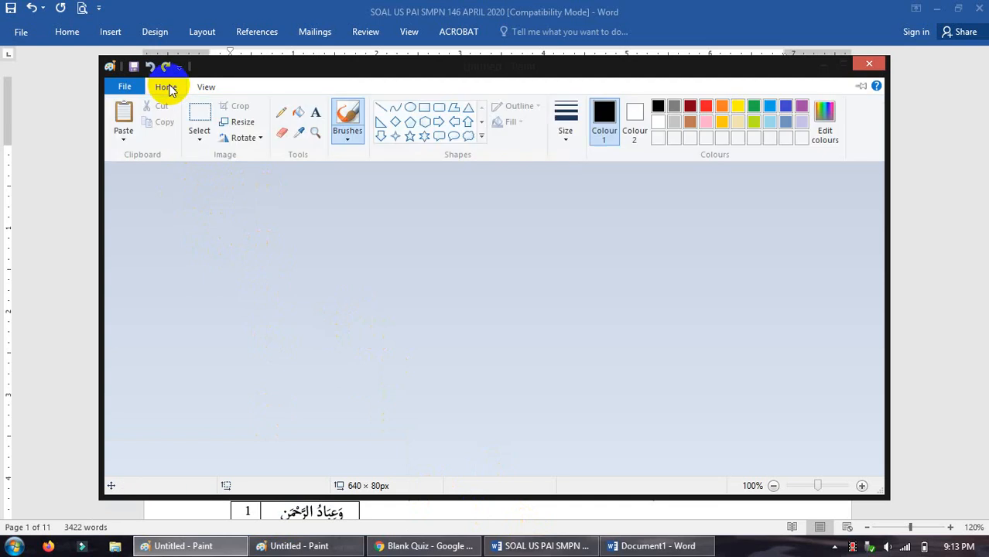
click(124, 113)
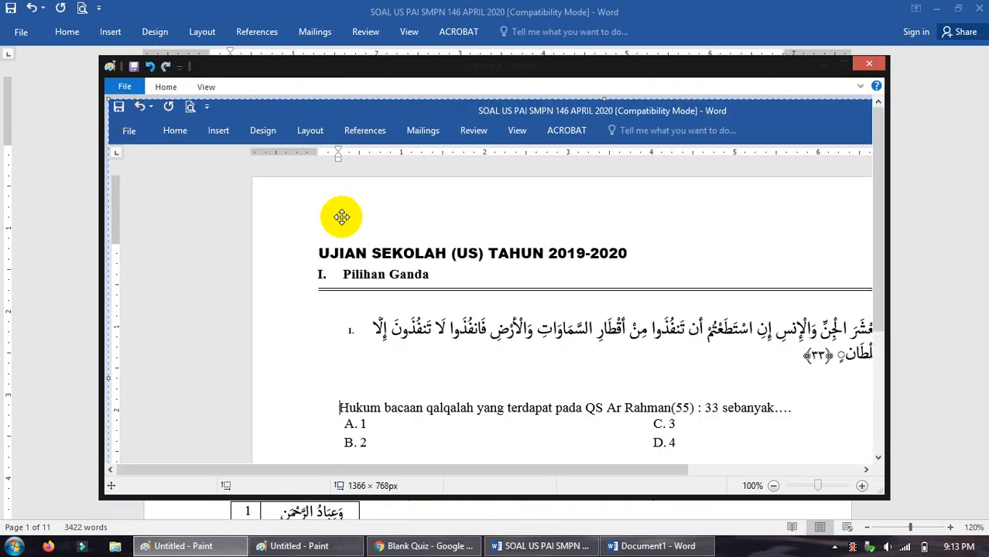
mouse_move(567, 345)
mouse_down()
mouse_move(458, 303)
mouse_move(459, 287)
mouse_move(468, 325)
mouse_move(488, 315)
mouse_move(465, 306)
mouse_up()
click(571, 548)
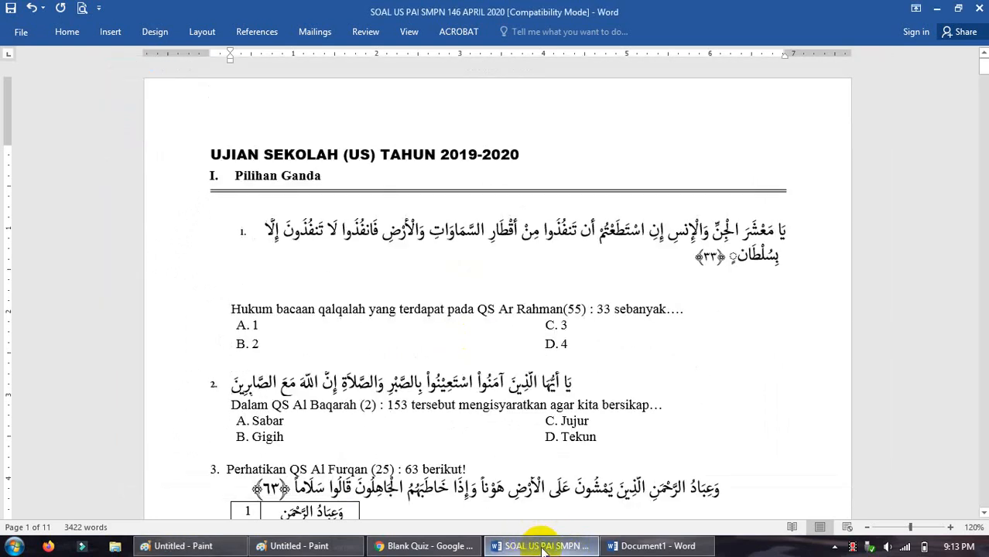
click(197, 548)
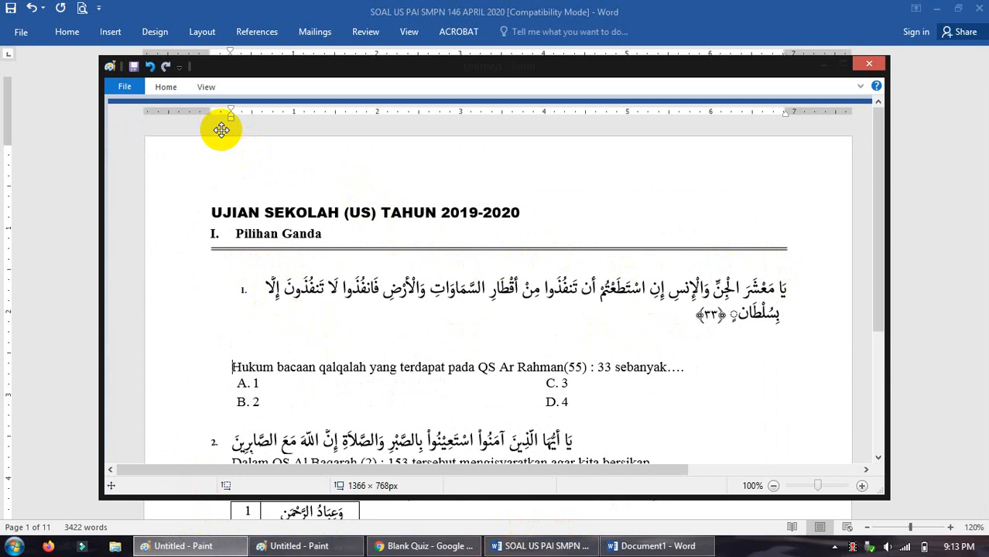
Step: Select the two-line Arabic verse of question 1 with a rectangle about 739 × 95 px and cut it from the screenshot
click(166, 88)
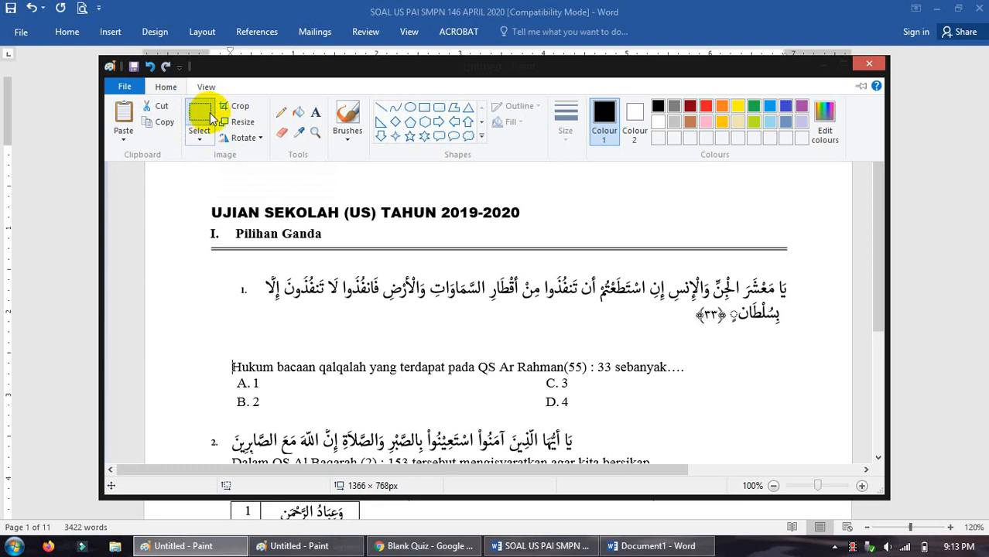
click(200, 114)
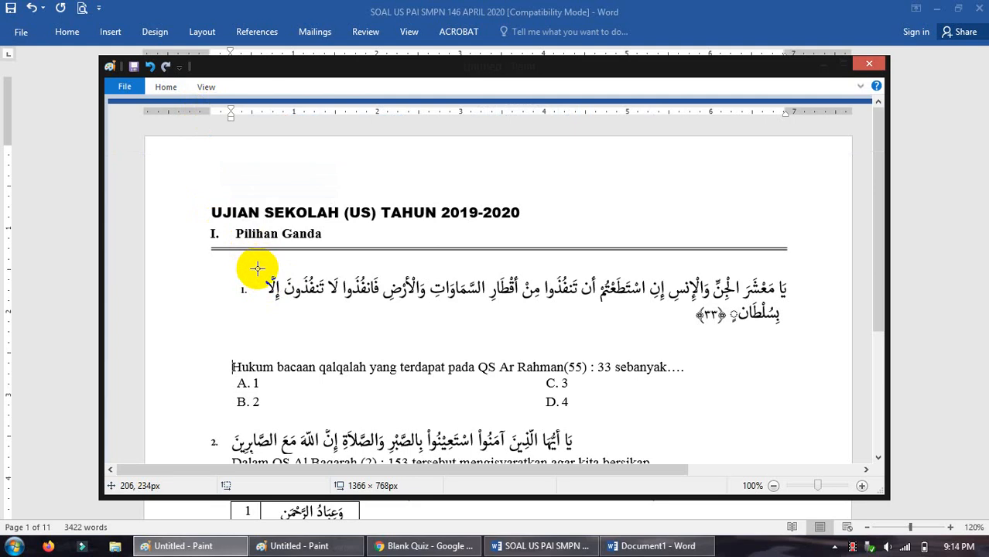
drag(258, 268, 793, 336)
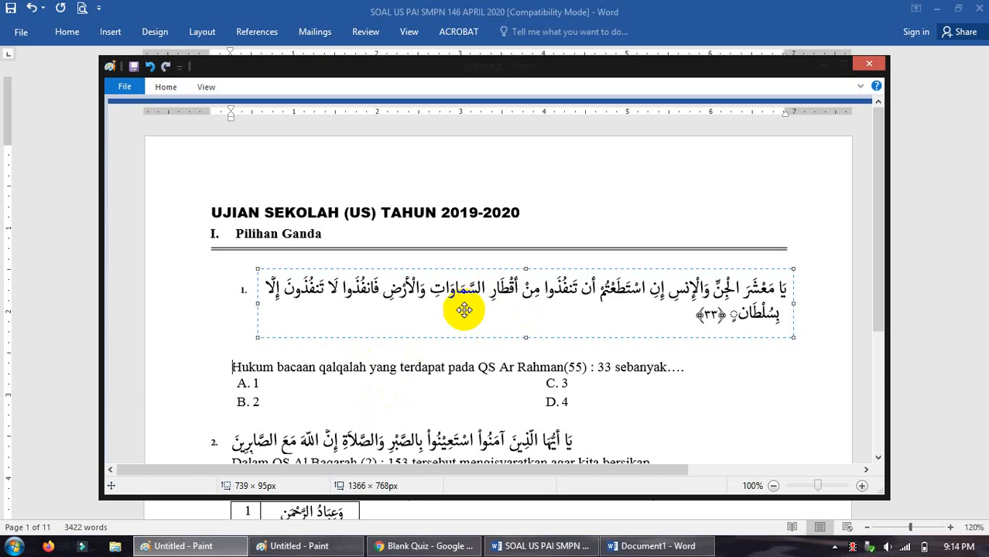
click(165, 86)
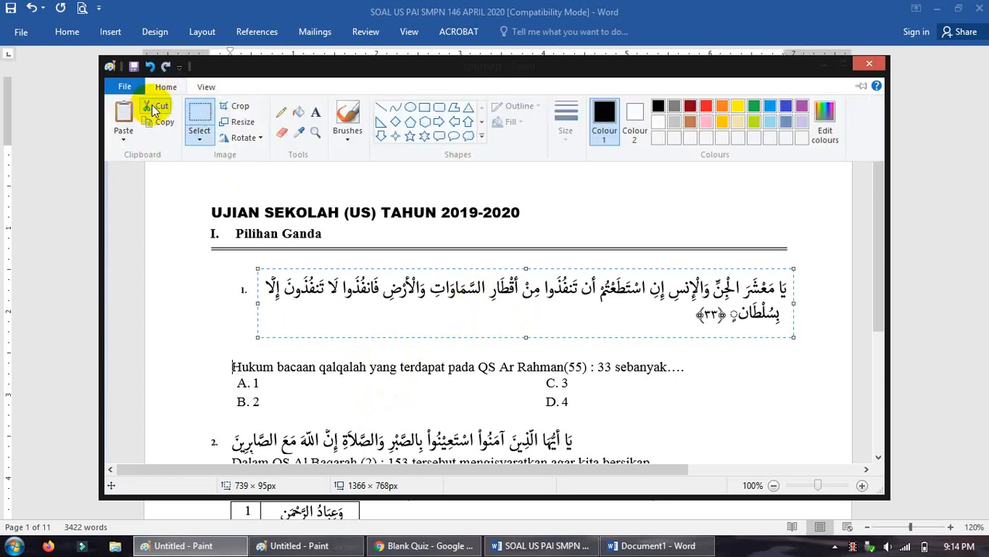
click(155, 107)
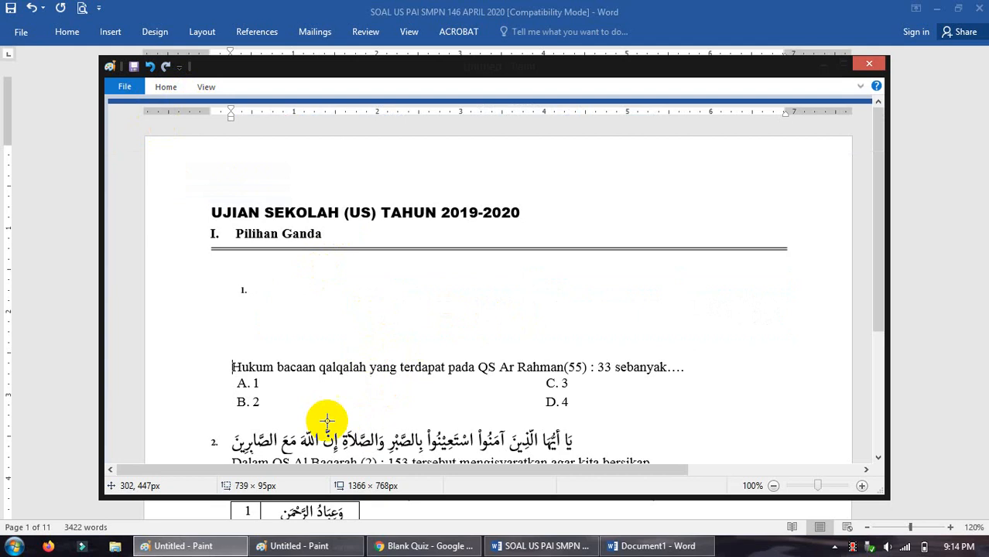
Step: Paste the cut verse into the second, blank Paint window and save it as a PNG named 1 in the Pictures folder
click(291, 548)
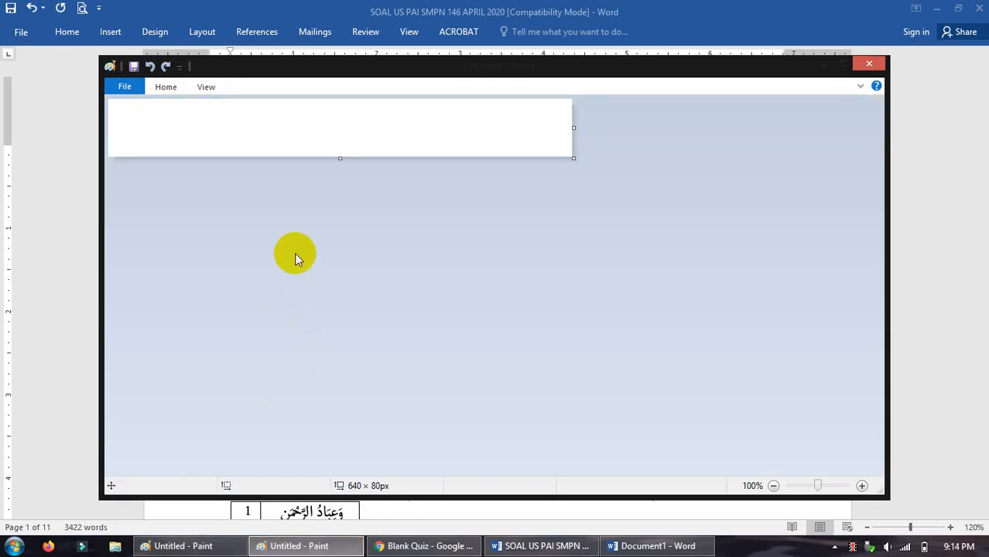
click(166, 87)
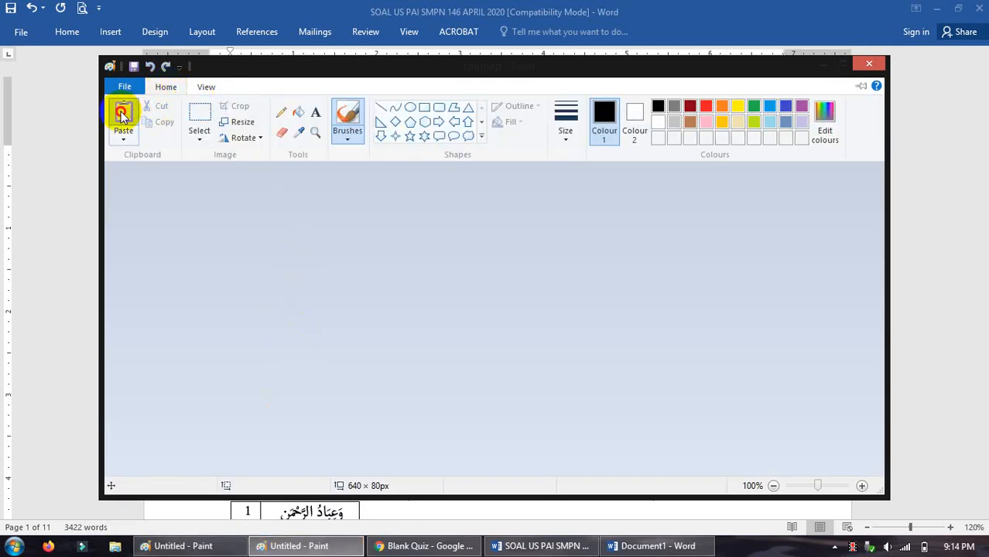
click(123, 113)
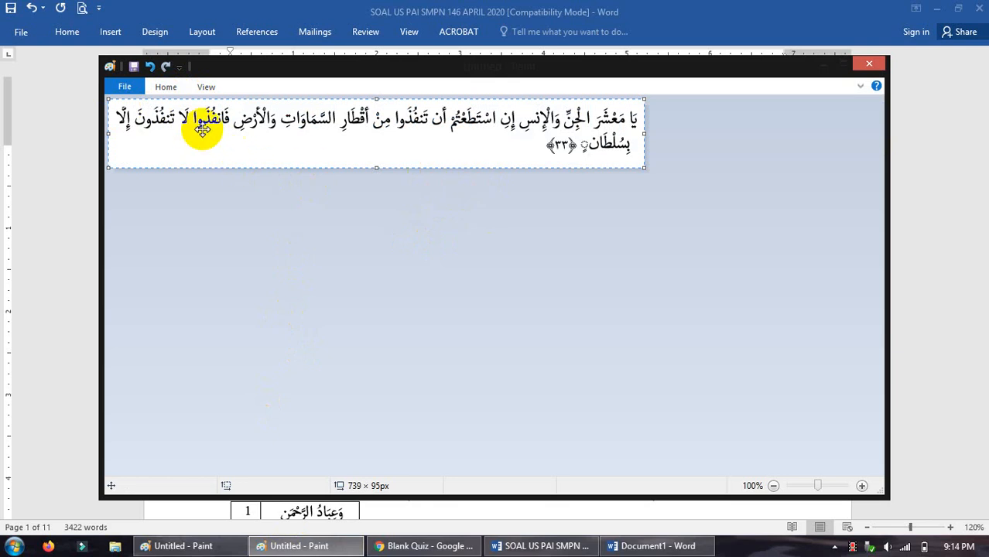
click(135, 66)
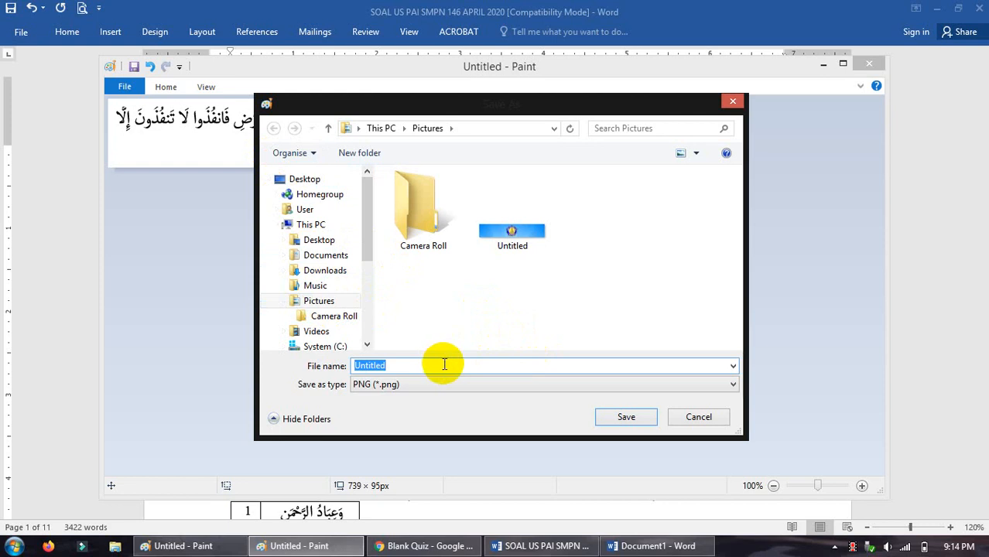
text(1)
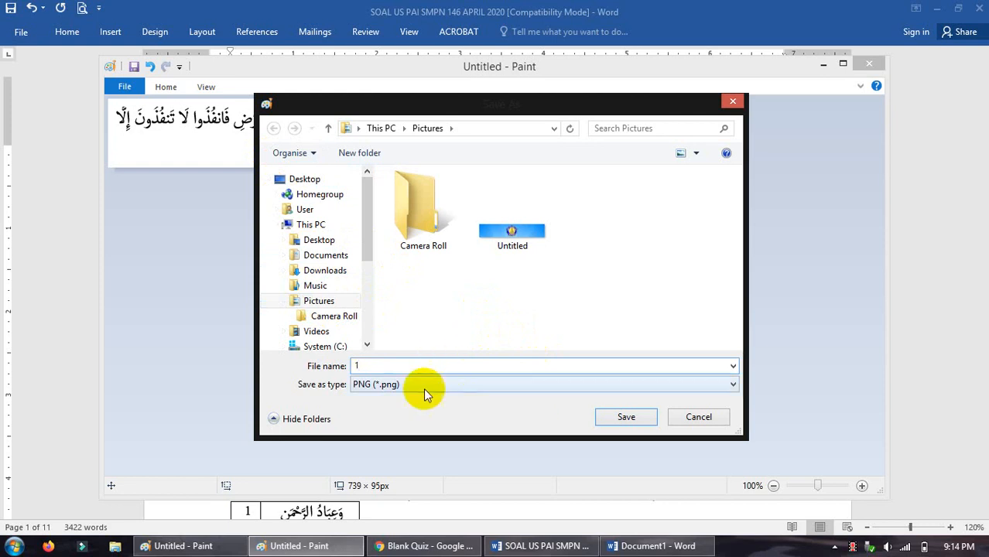
click(628, 417)
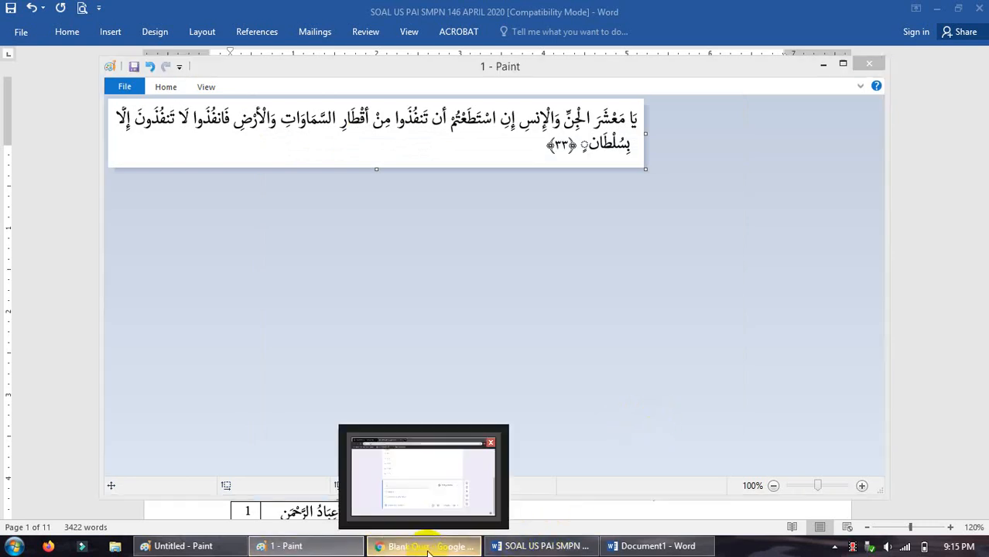
Step: Switch to the Google Forms quiz and upload the image file 1 from the Pictures folder into question "1."
click(412, 447)
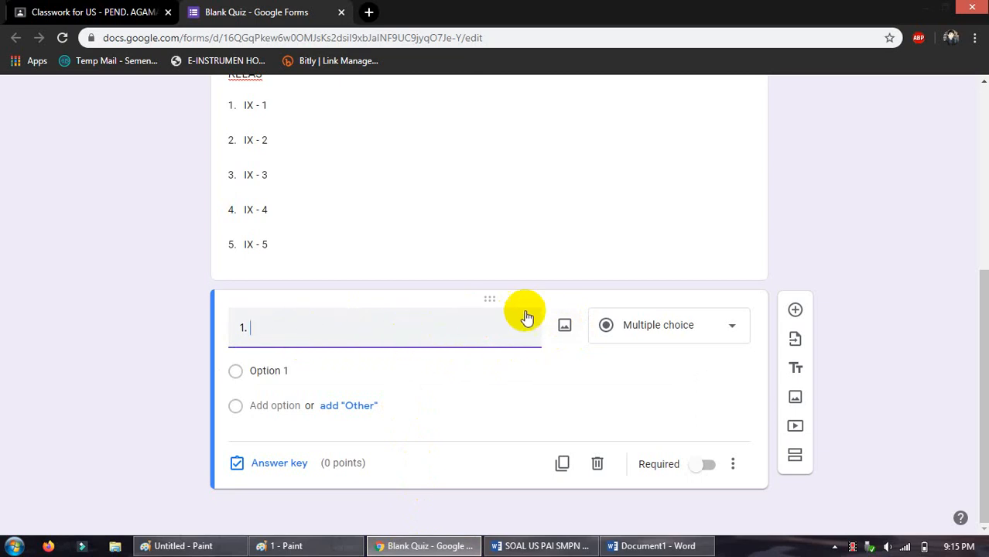
click(565, 328)
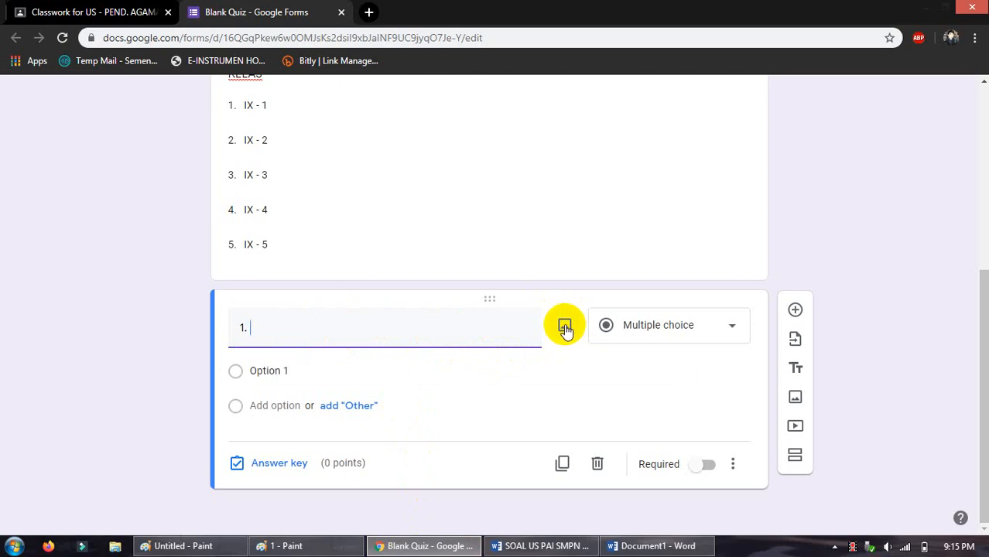
click(567, 325)
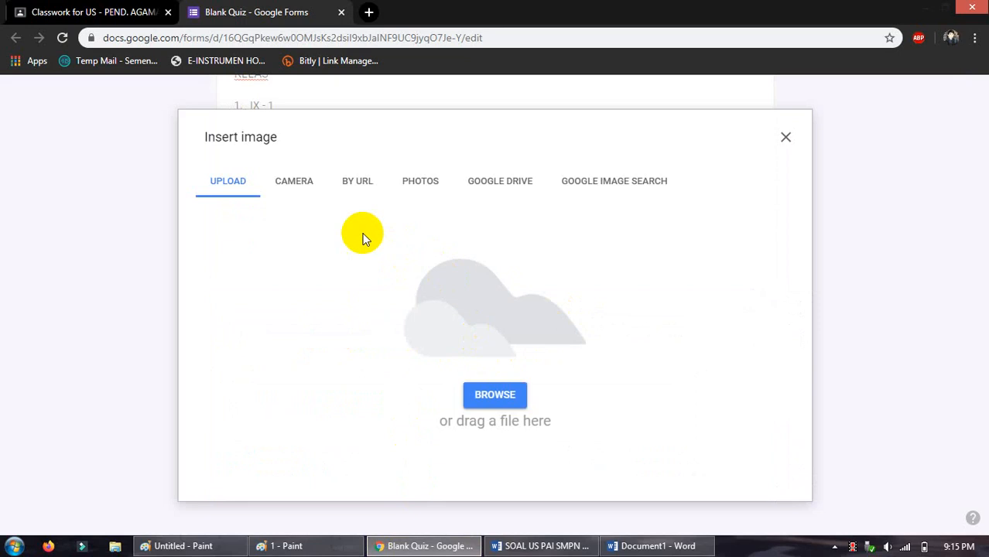
click(493, 396)
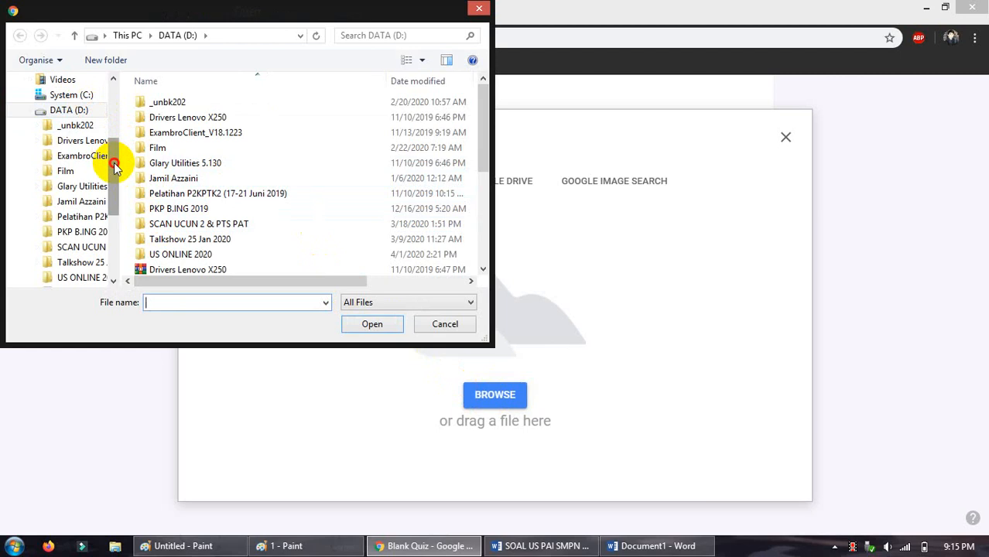
click(116, 157)
drag(116, 157, 114, 94)
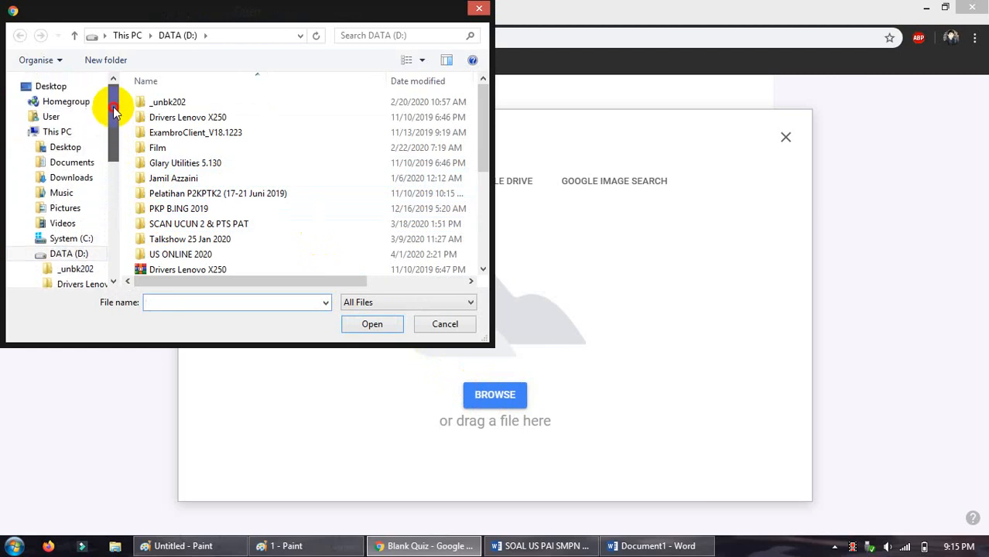
click(69, 208)
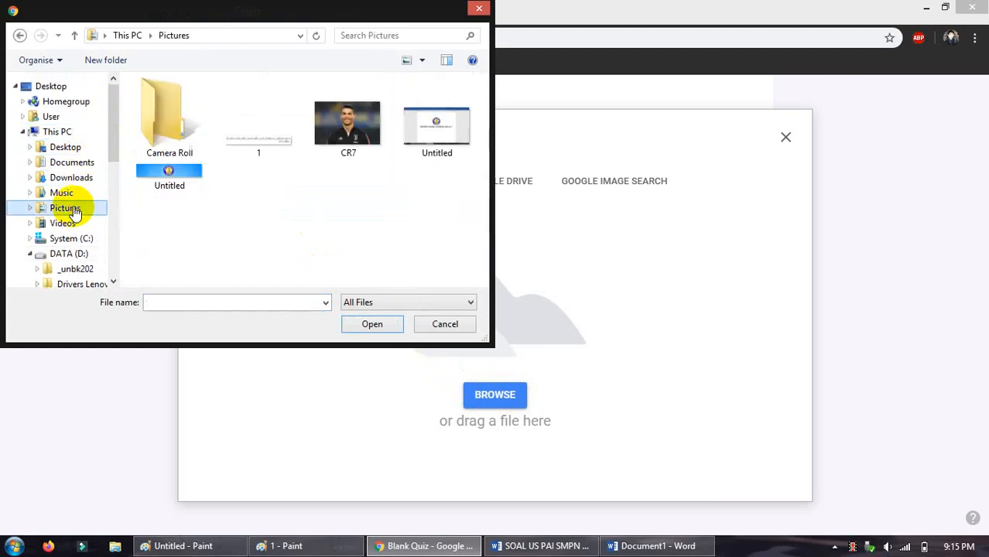
click(254, 143)
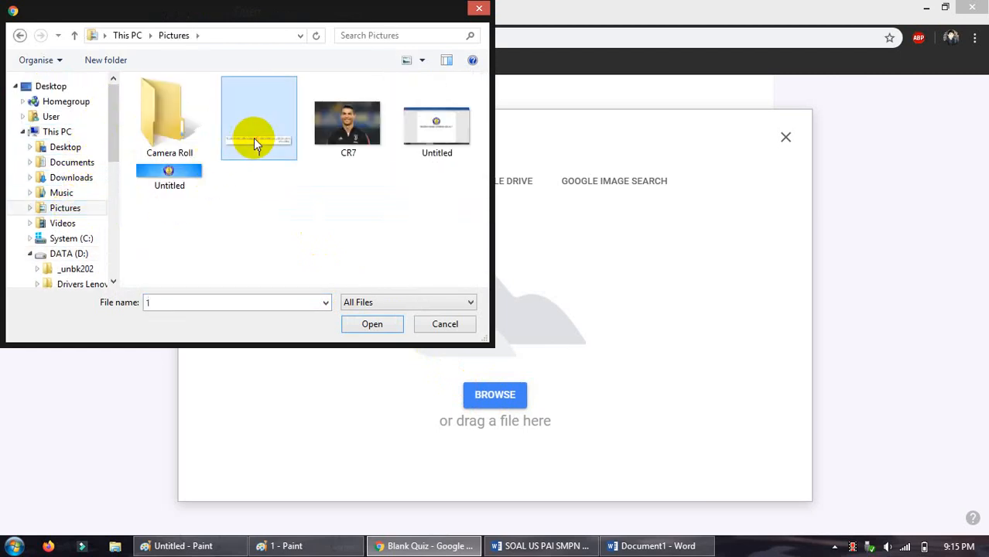
click(366, 325)
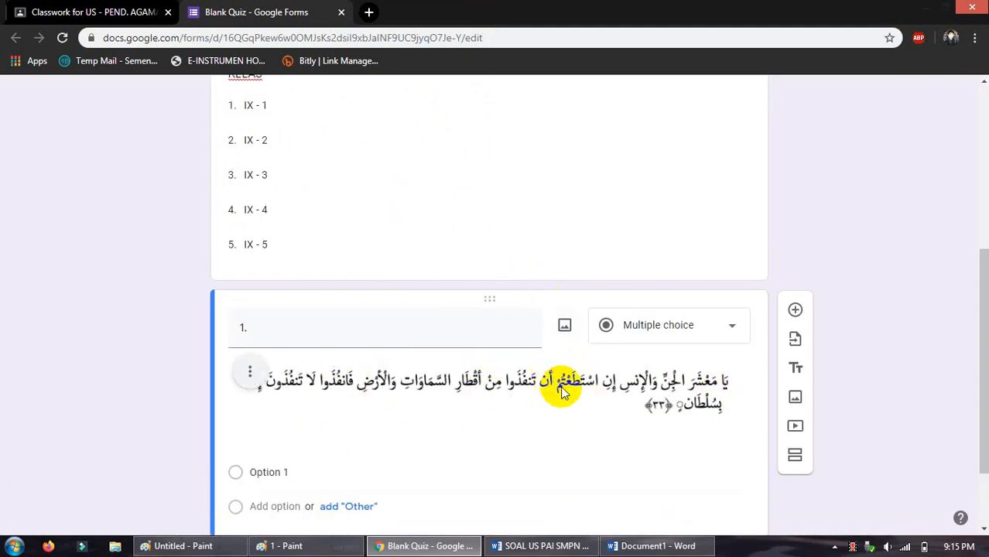
Step: Copy "Hukum bacaan qalqalah yang terdapat pada QS Ar Rahman(55) : 33 sebanyak…." from the Word exam document into the Forms question after "1."
click(559, 553)
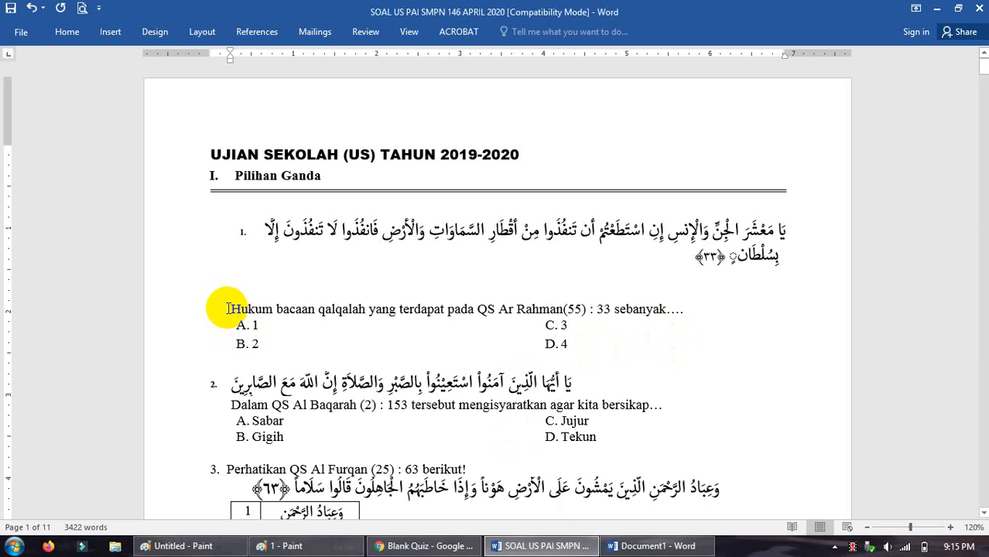
drag(233, 307, 675, 317)
right_click(529, 313)
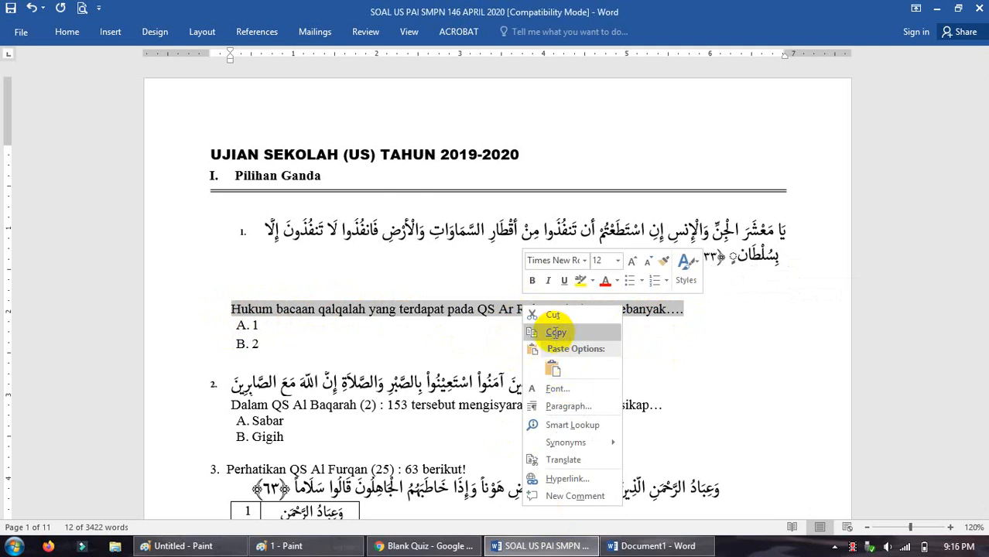
click(555, 332)
click(432, 548)
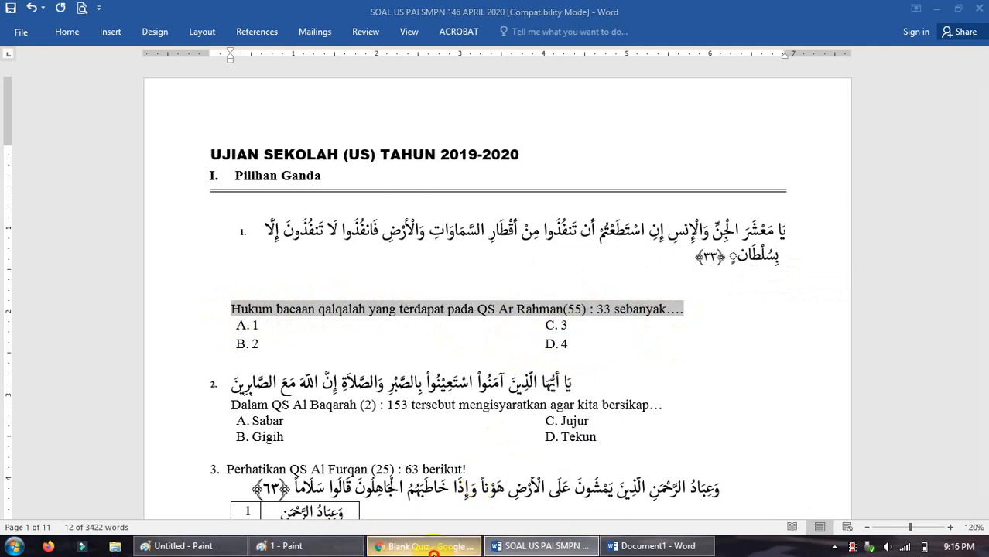
triple_click(267, 326)
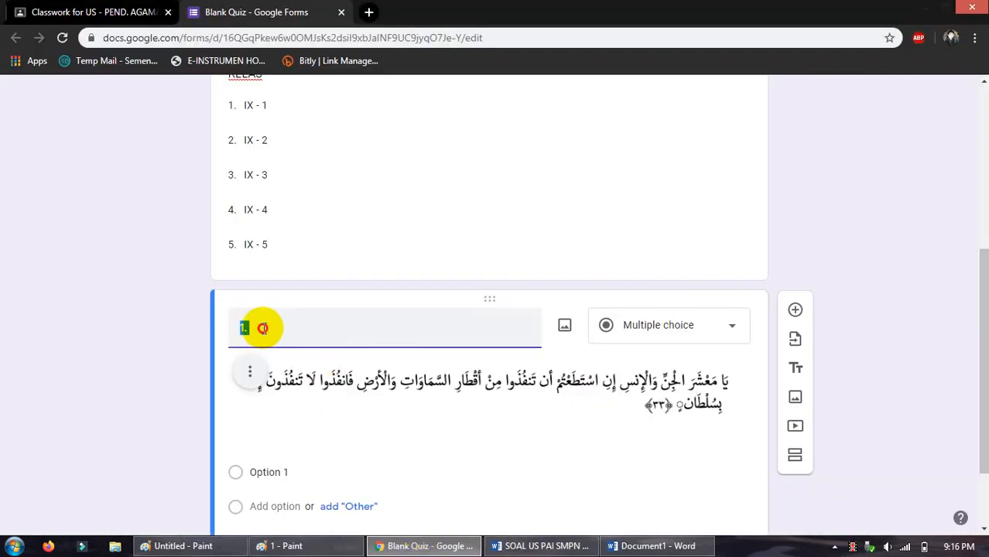
click(263, 328)
right_click(263, 328)
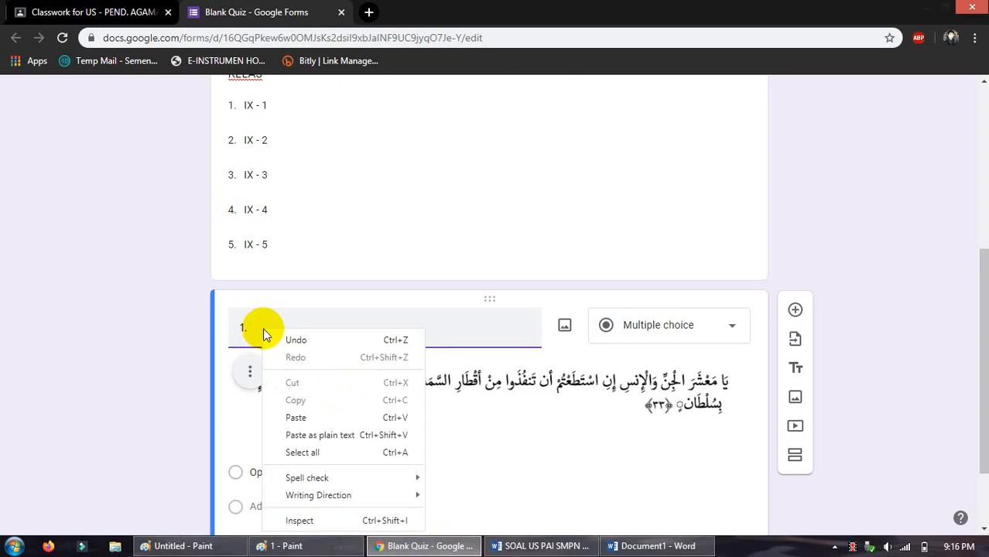
click(312, 416)
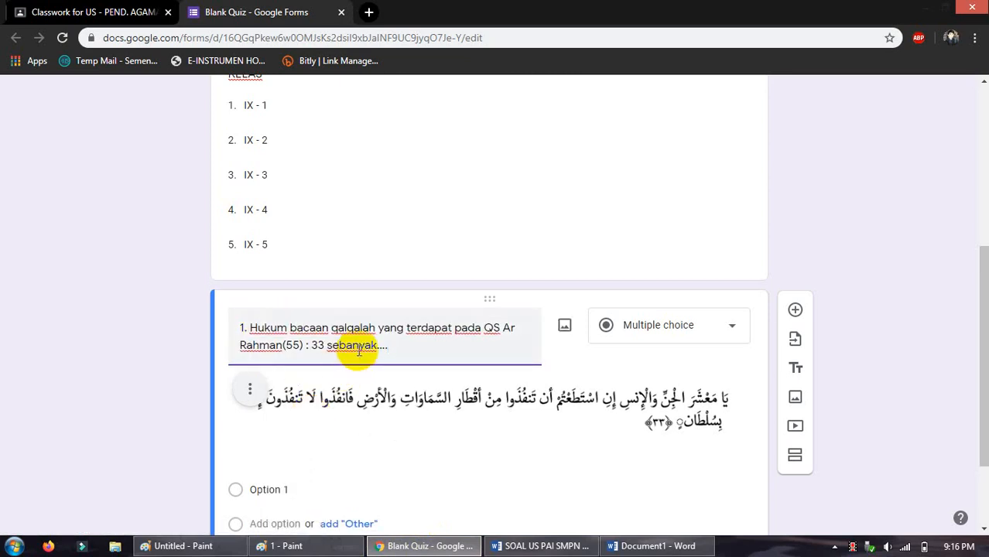
Step: Copy question 1's answer choice A from the Word exam document and paste it over "Option 1" in the Forms question as "A. 1"
scroll(302, 341, down, 3)
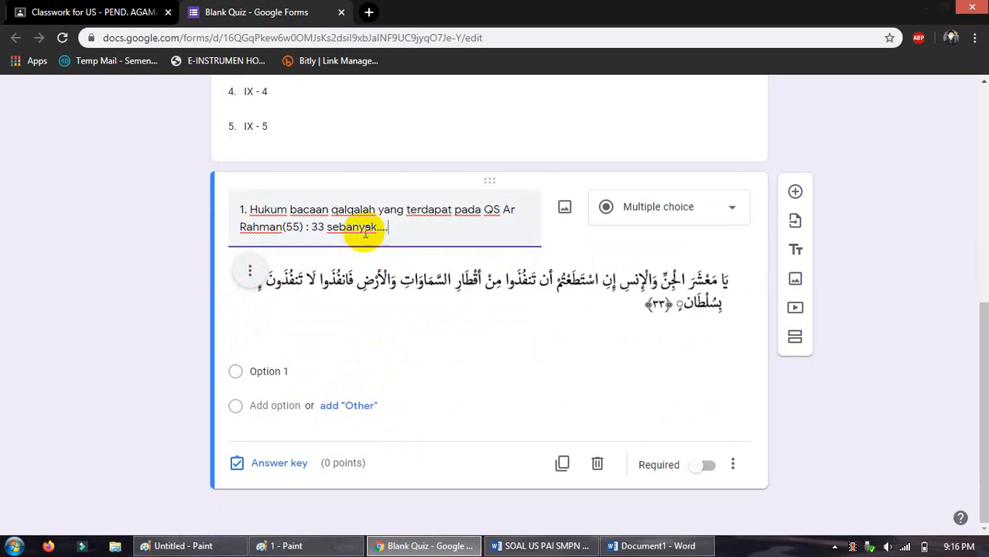
click(284, 371)
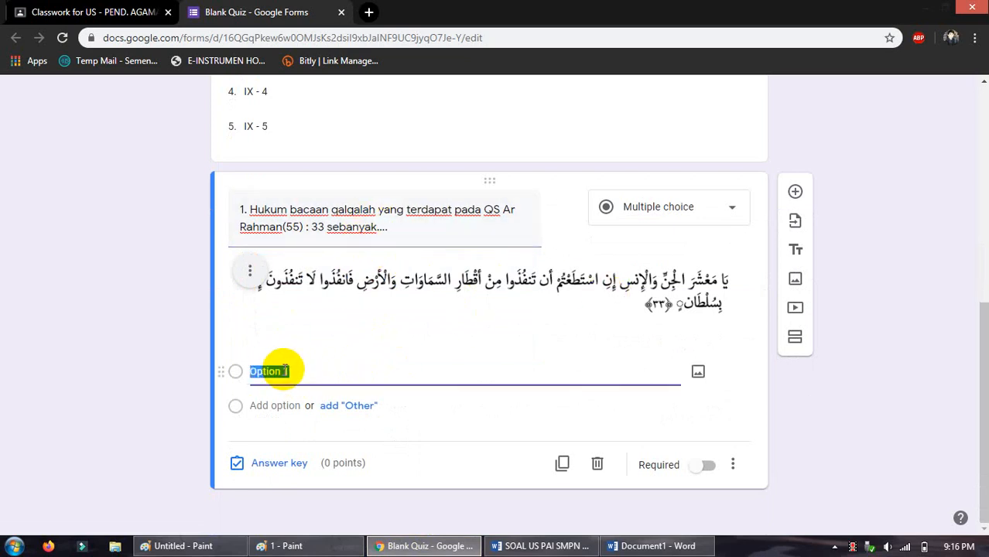
click(545, 546)
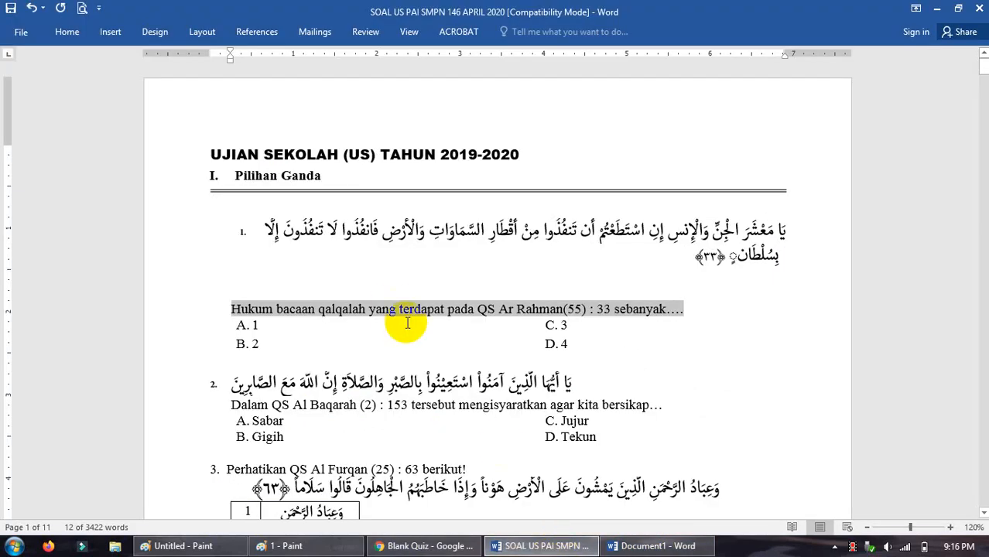
click(242, 326)
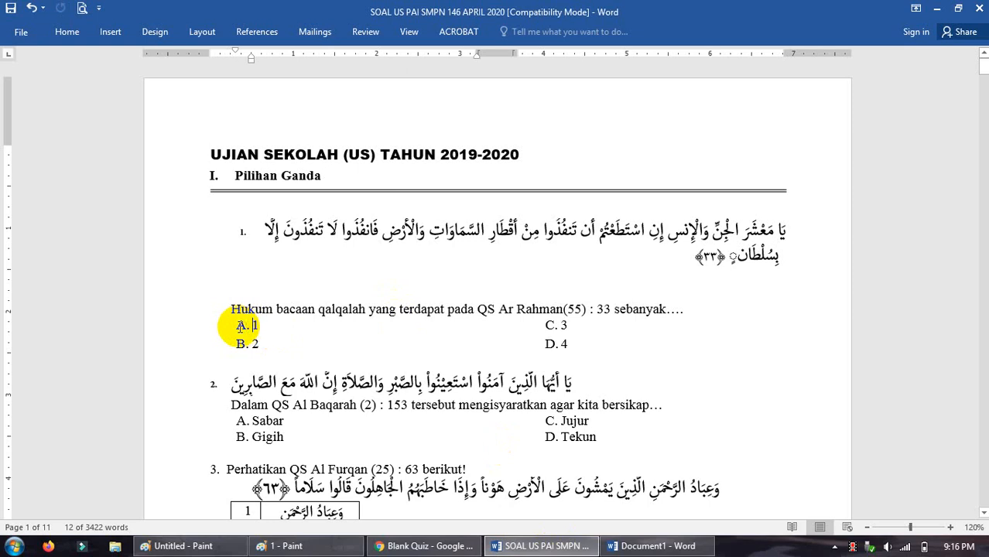
drag(241, 326, 264, 328)
click(262, 330)
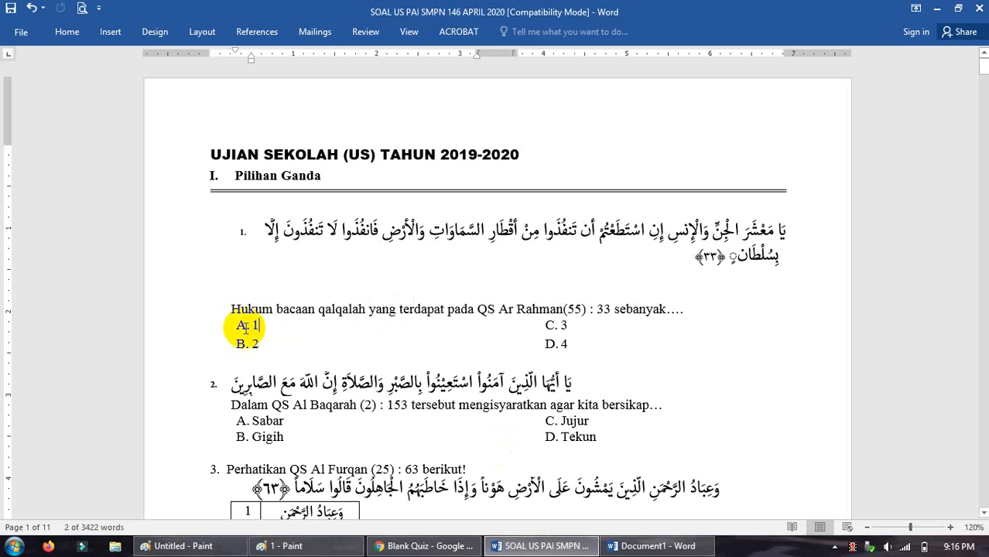
click(243, 328)
click(256, 326)
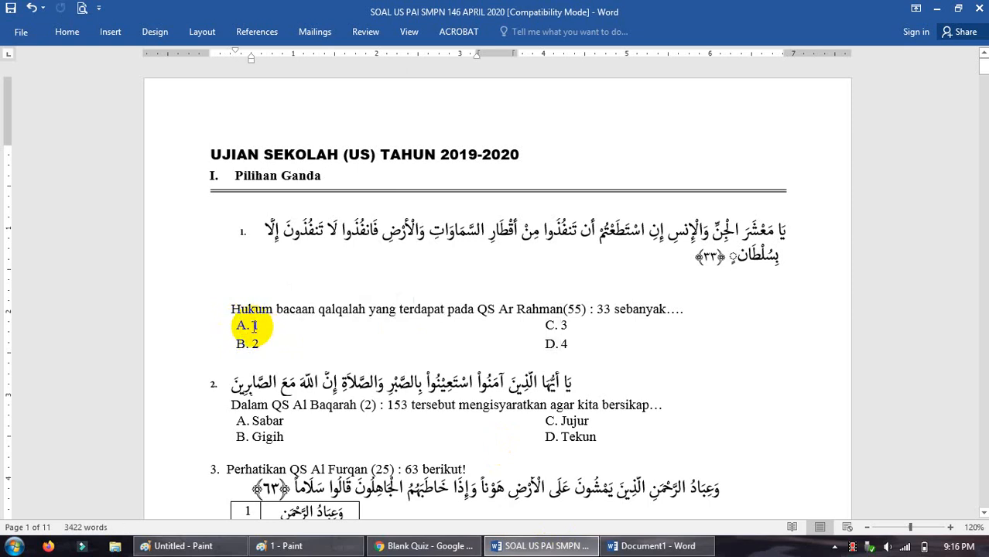
drag(250, 326, 261, 327)
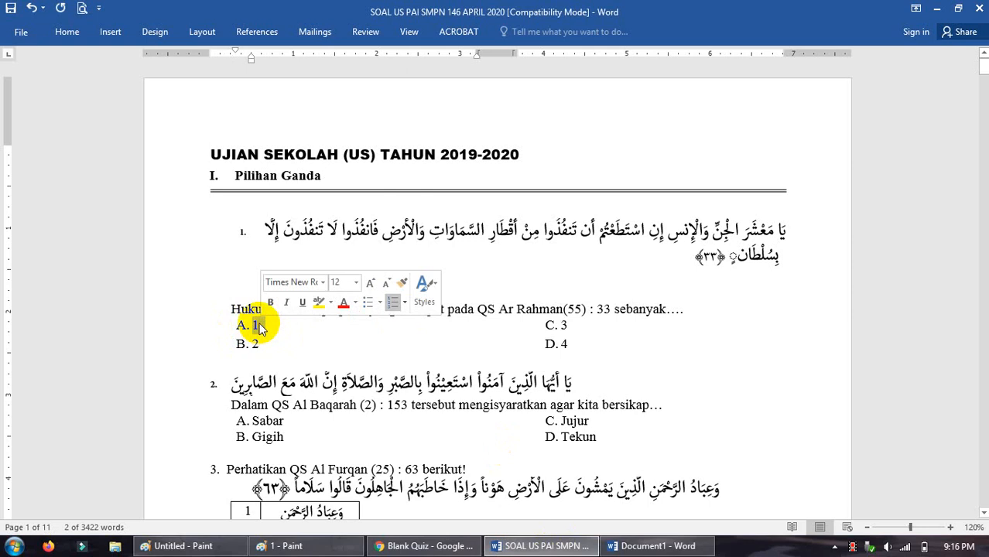
right_click(261, 328)
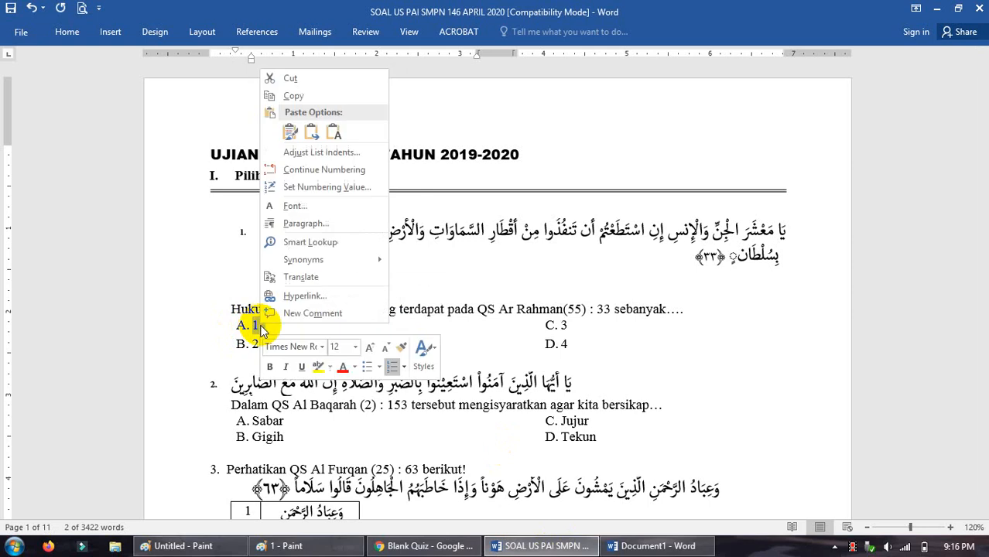
click(292, 97)
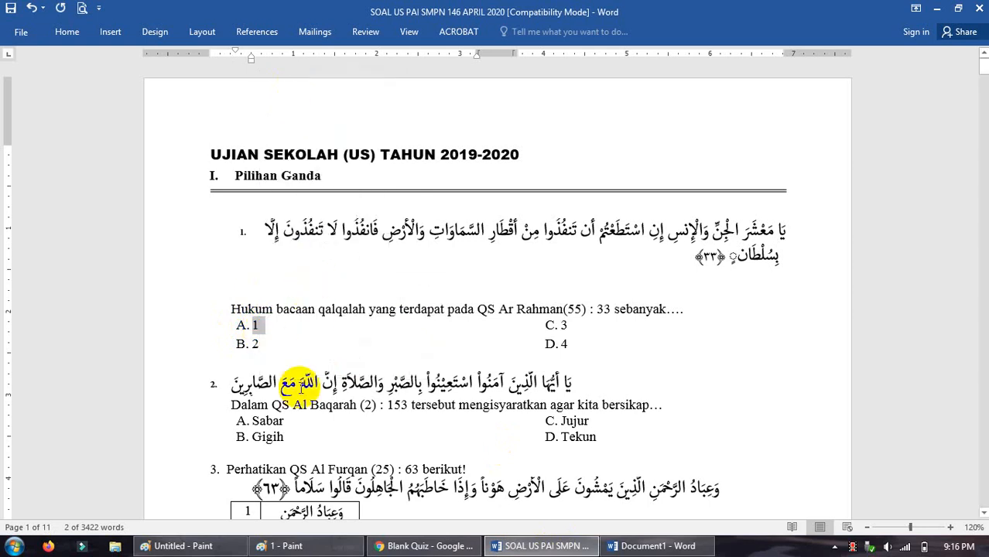
click(380, 545)
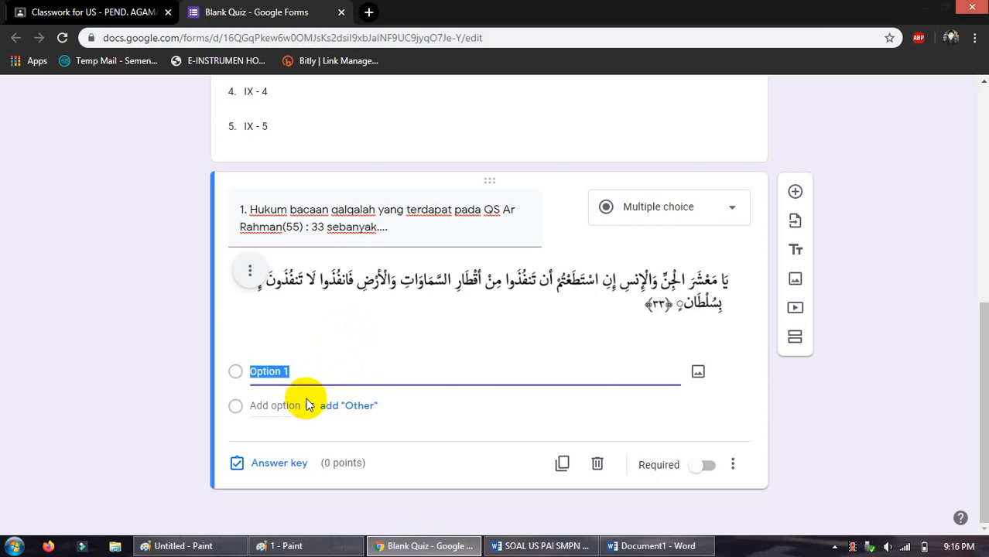
key(ctrl+v)
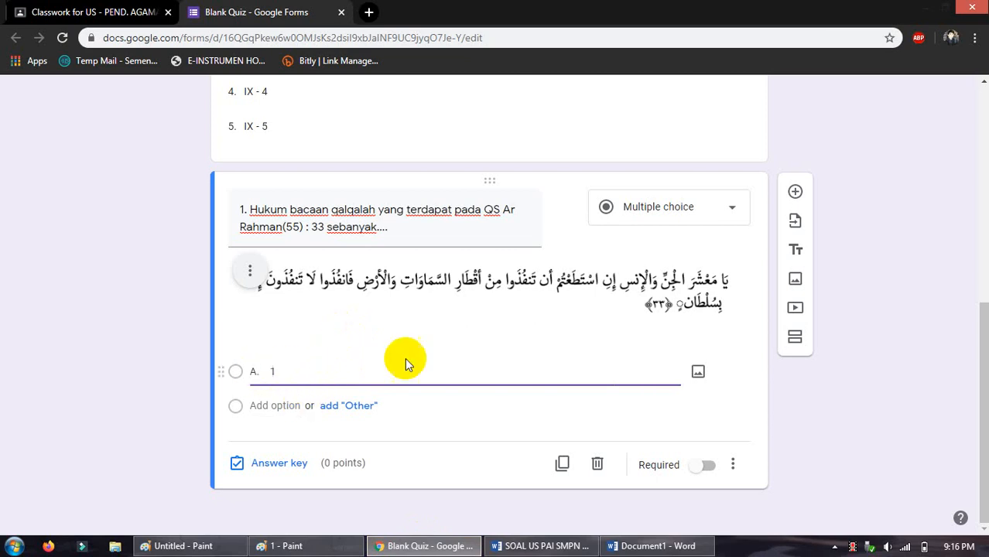
Step: Add the answer options "B. 2", "C. 3" and "D. 4" to question 1 and remove the extra spaces in option "A. 1"
key(Return)
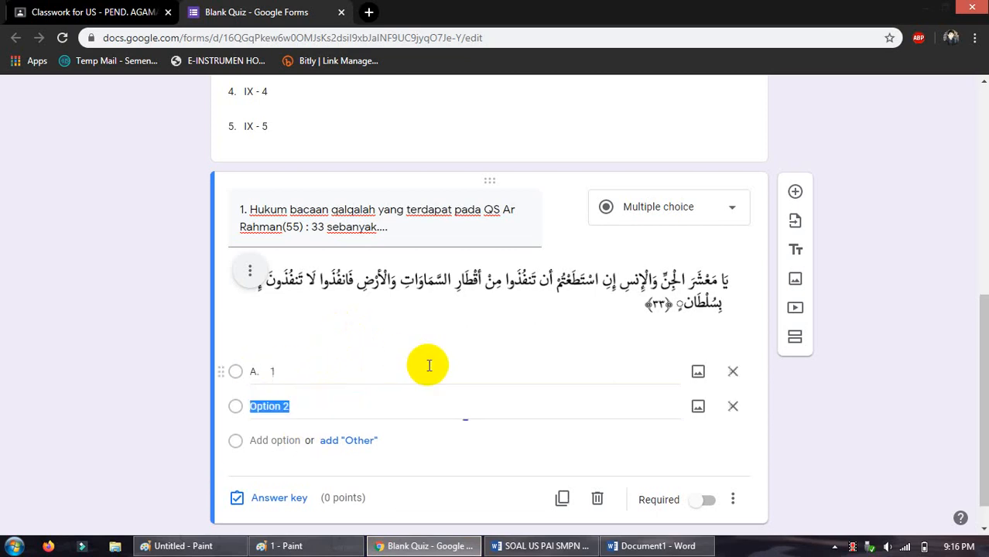
click(572, 547)
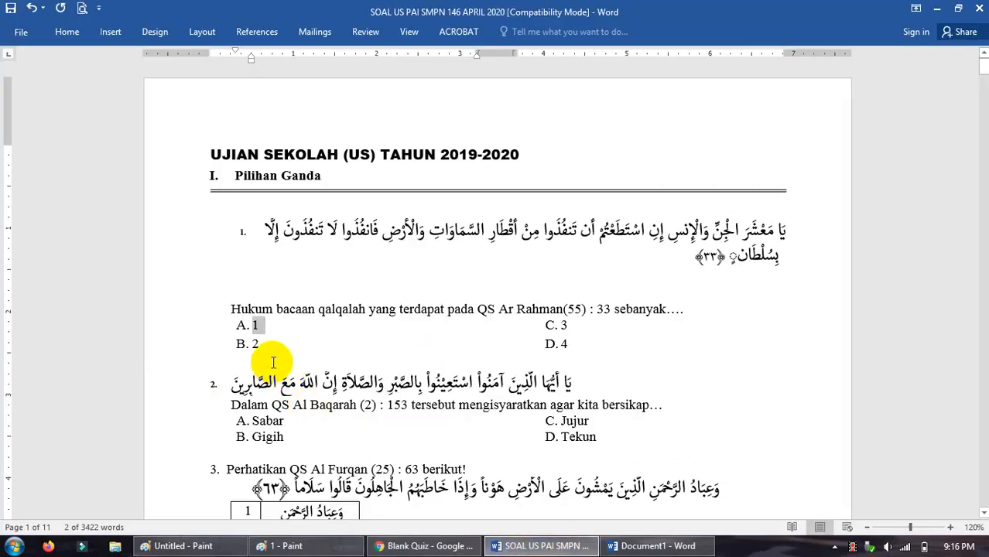
click(529, 546)
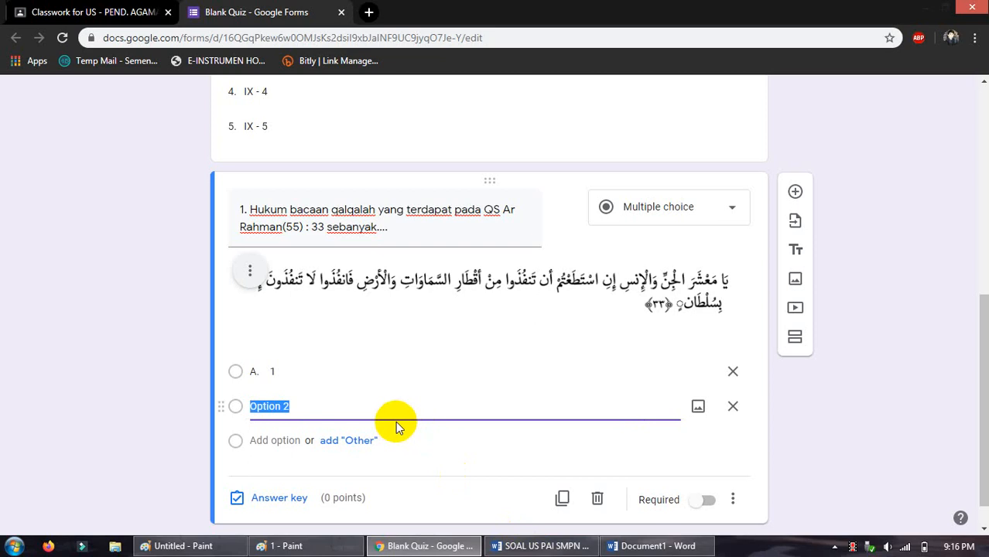
text(B. )
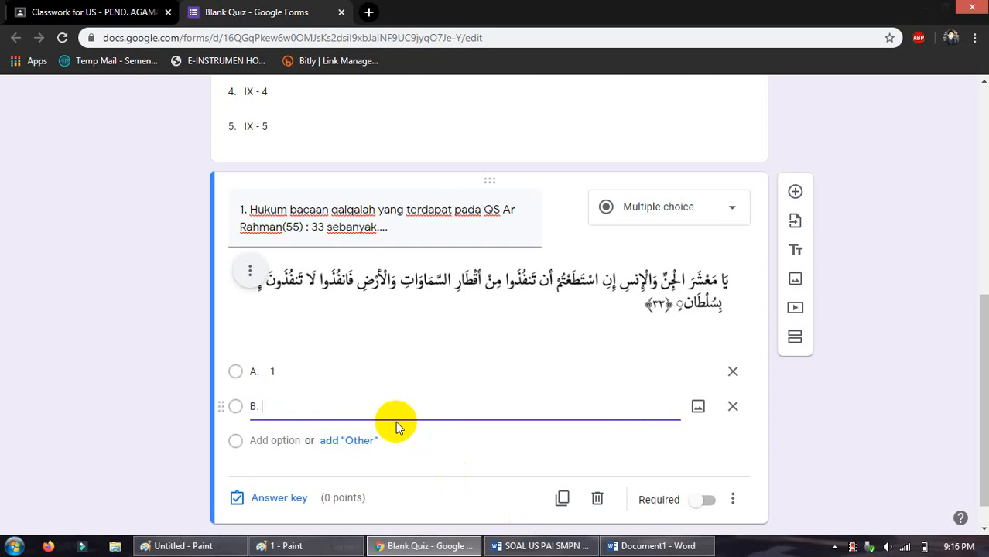
text(2)
key(Return)
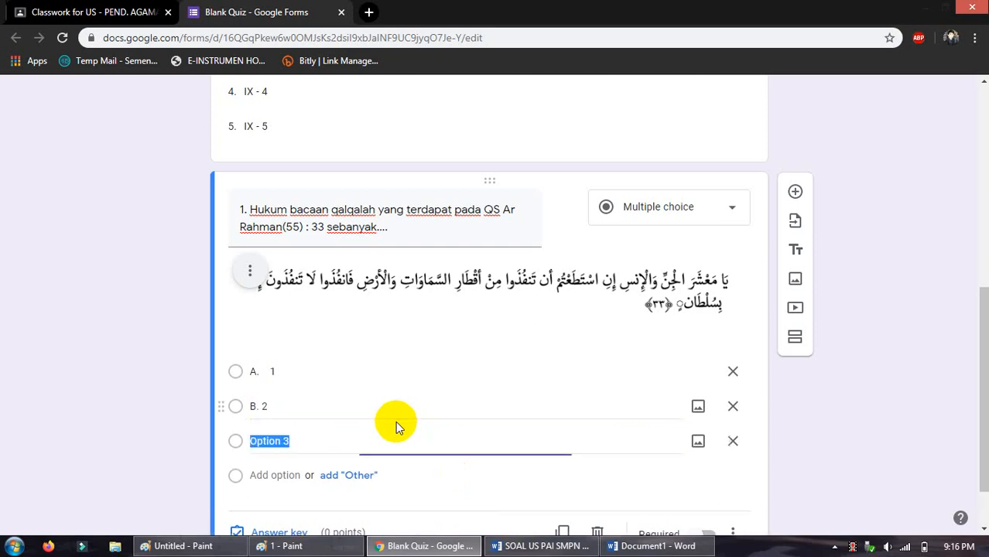
text(C)
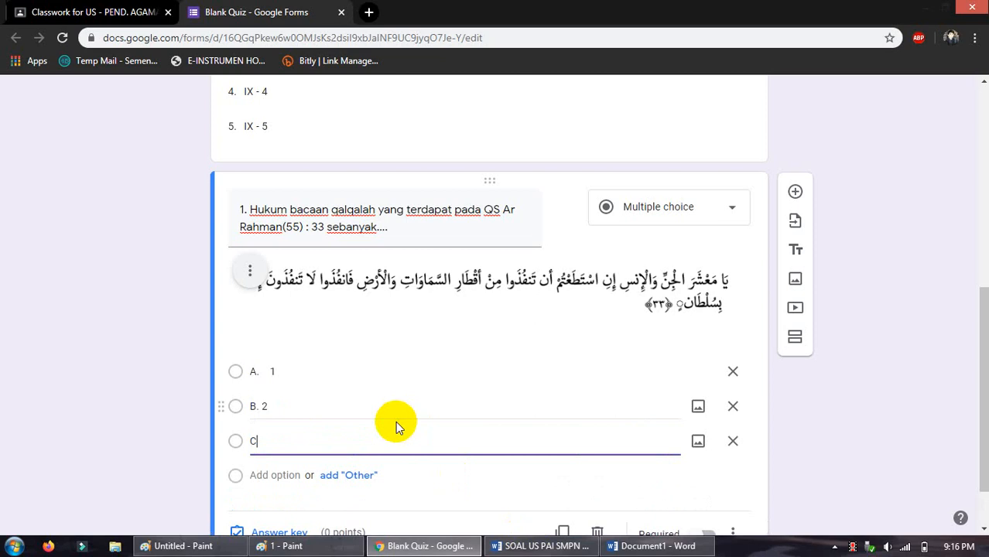
text(. 3)
key(Return)
text(D)
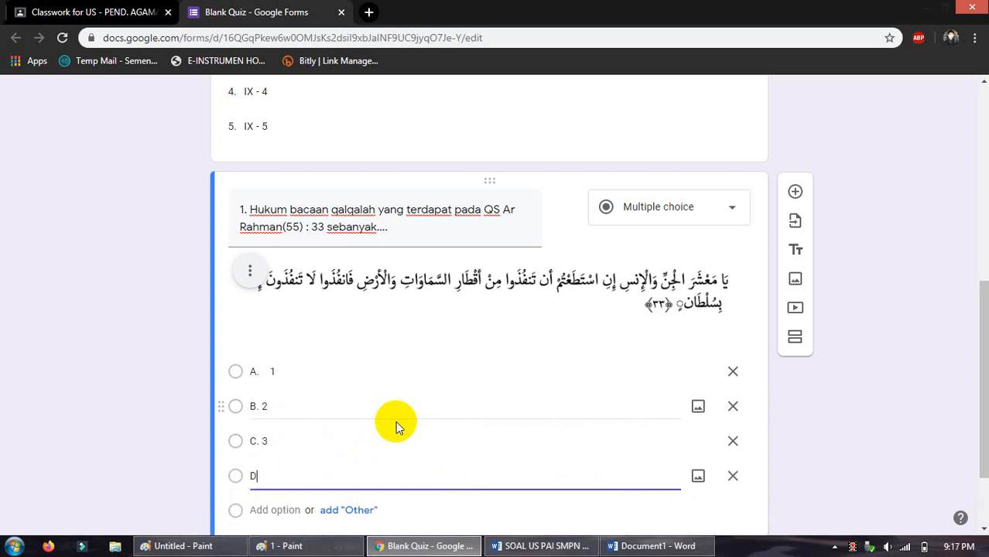
text(. 4)
click(271, 374)
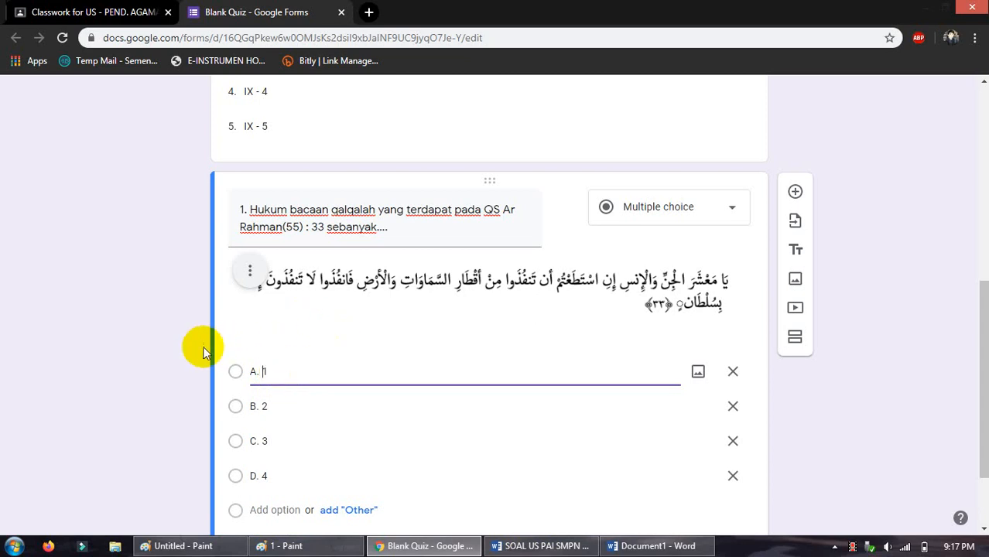
Step: Check the answer key in the Word file Document1, and set question 1 to 2 points with "A. 1" as the correct answer
scroll(200, 346, down, 1)
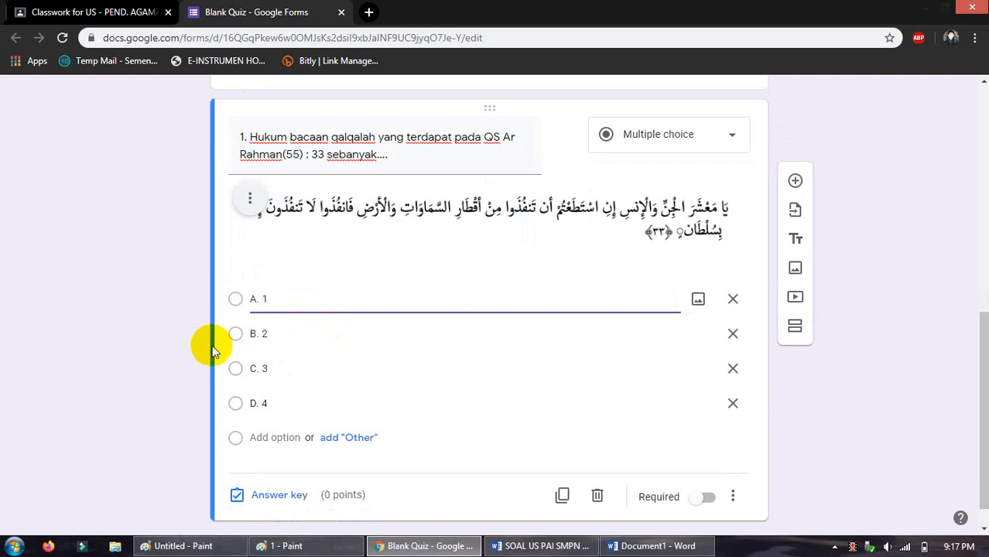
click(505, 331)
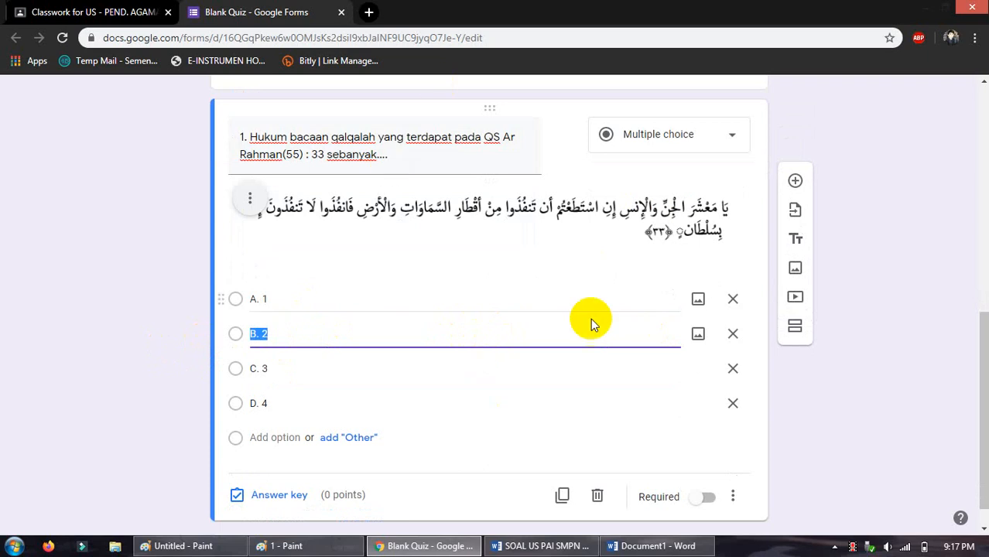
click(671, 548)
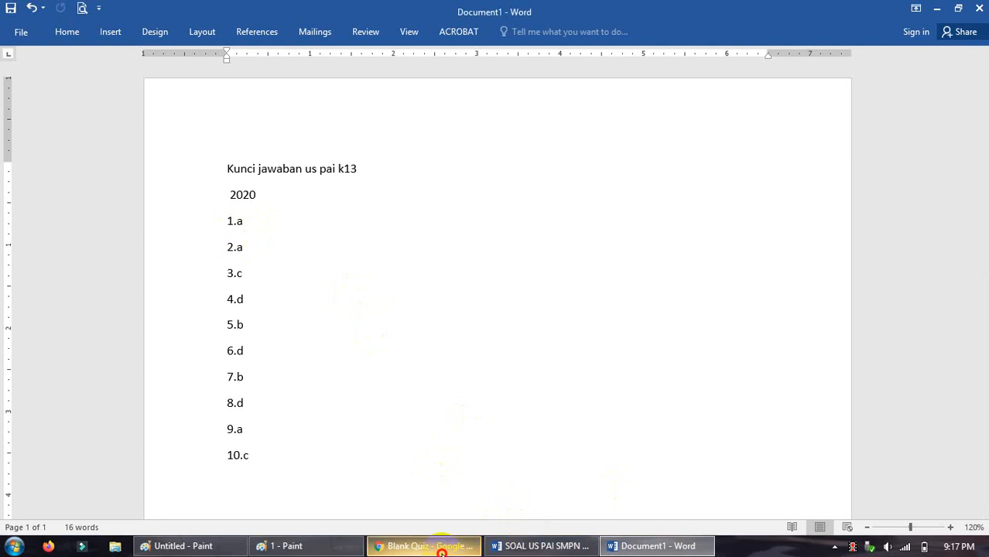
click(428, 546)
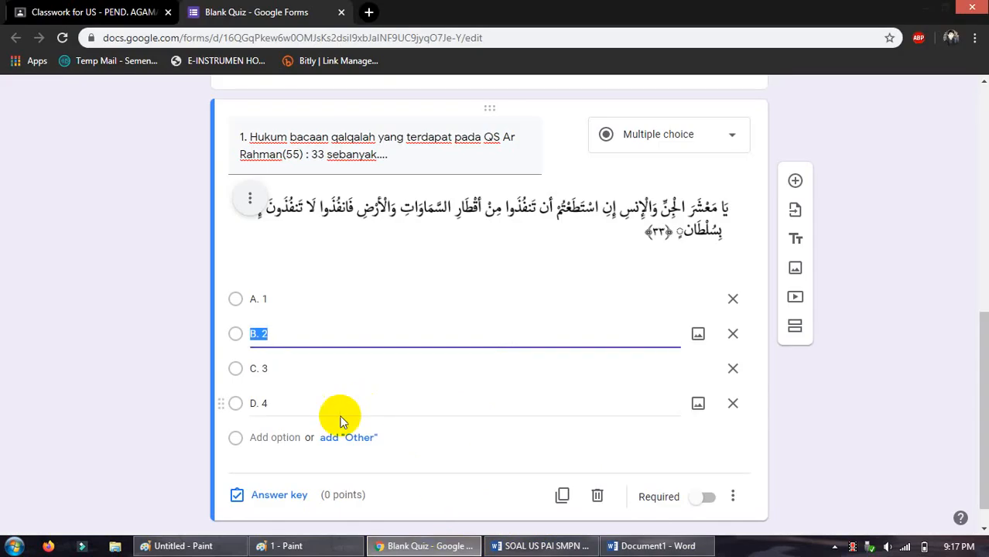
click(289, 499)
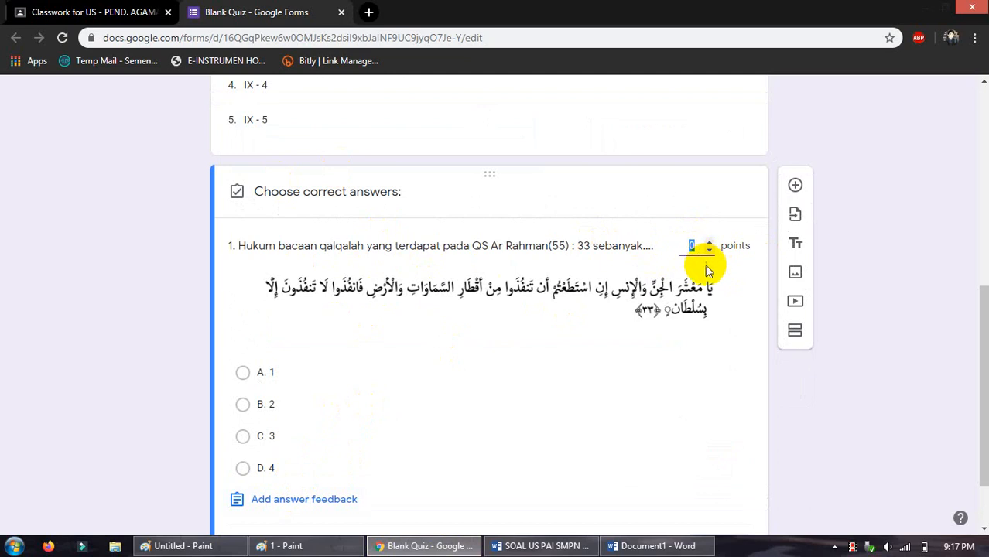
drag(695, 287, 689, 291)
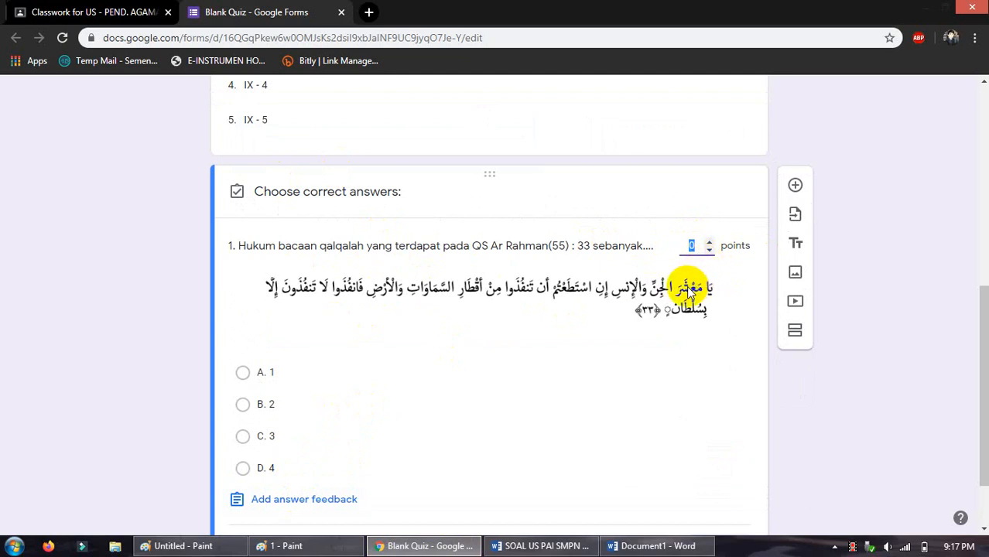
click(693, 246)
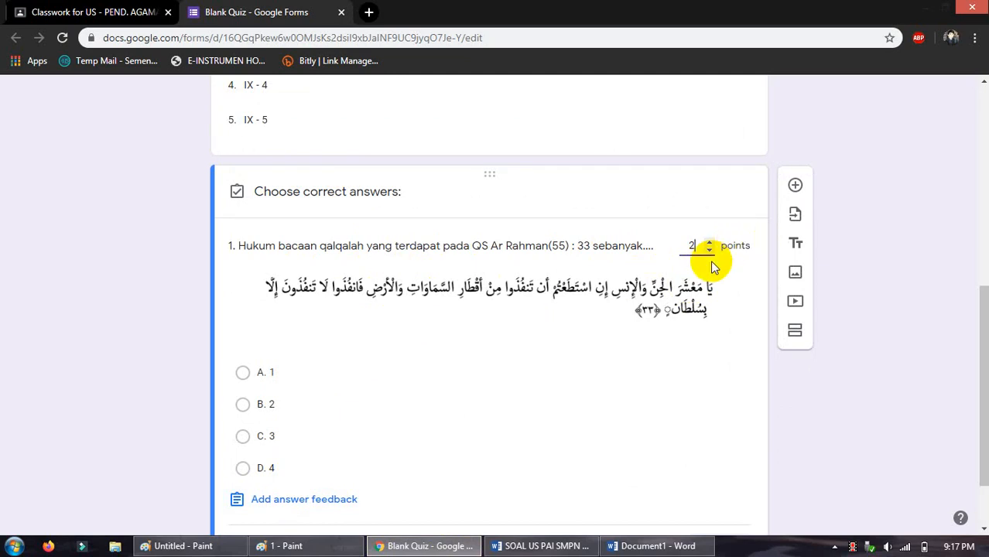
scroll(387, 413, down, 1)
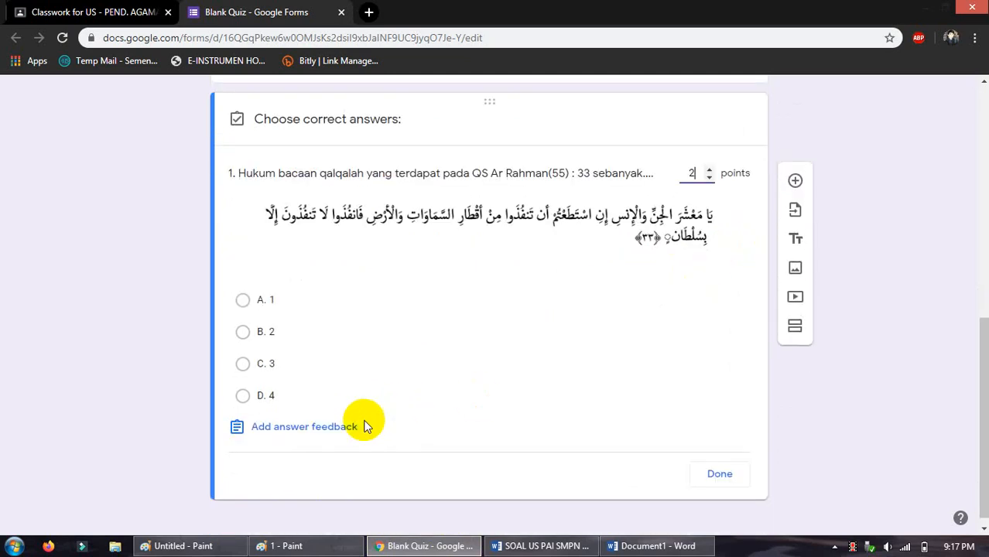
click(245, 303)
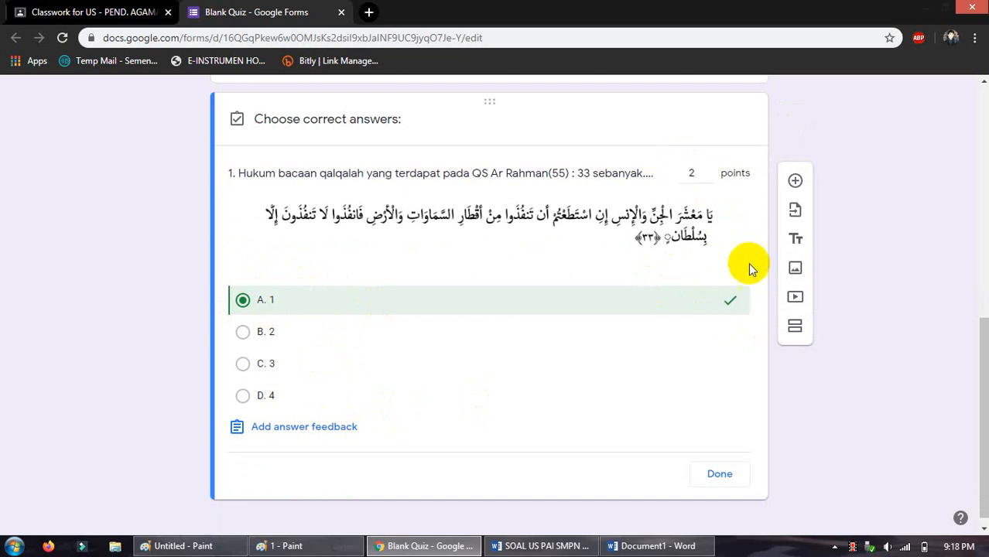
click(718, 475)
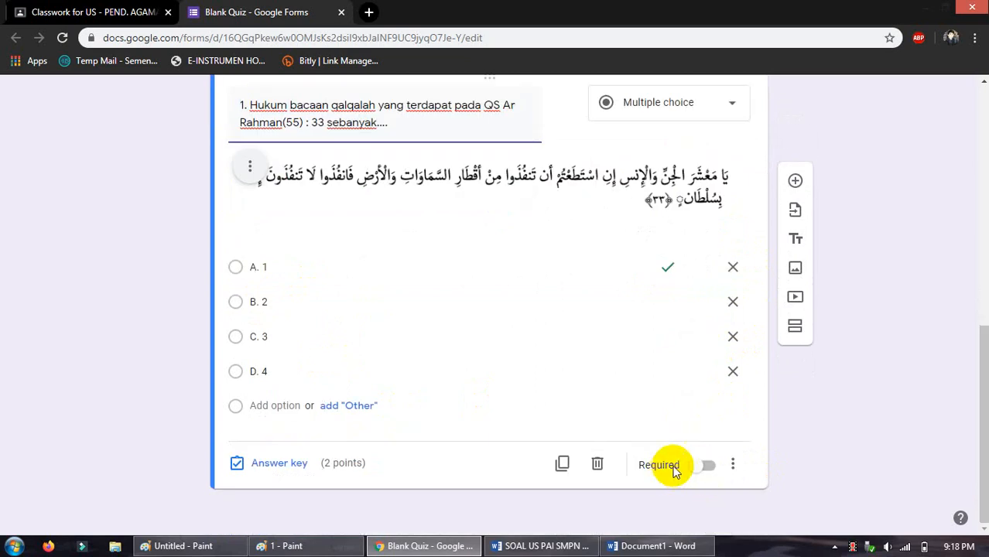
Step: Make question 1 a required question in the form and review the finished question
click(709, 465)
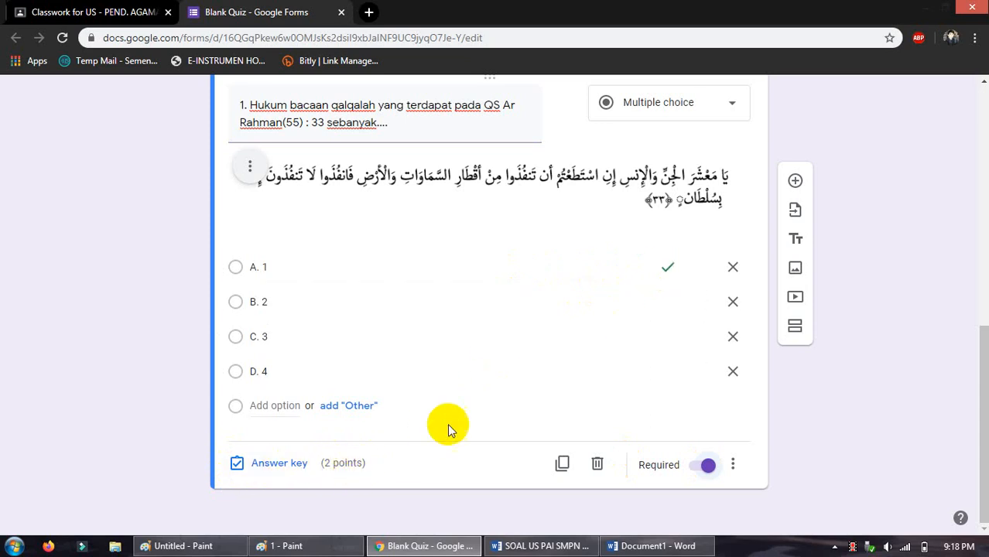
scroll(395, 268, up, 1)
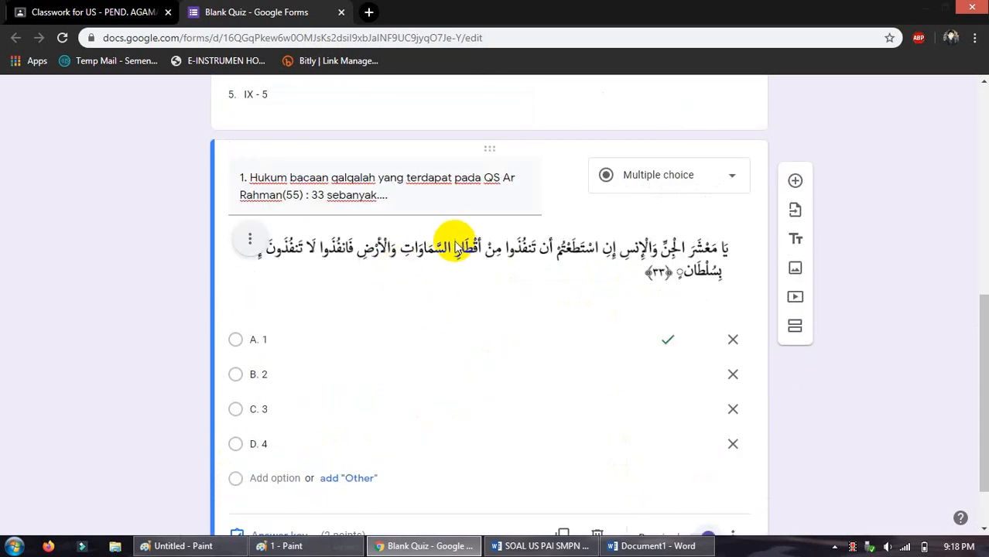
scroll(457, 246, down, 1)
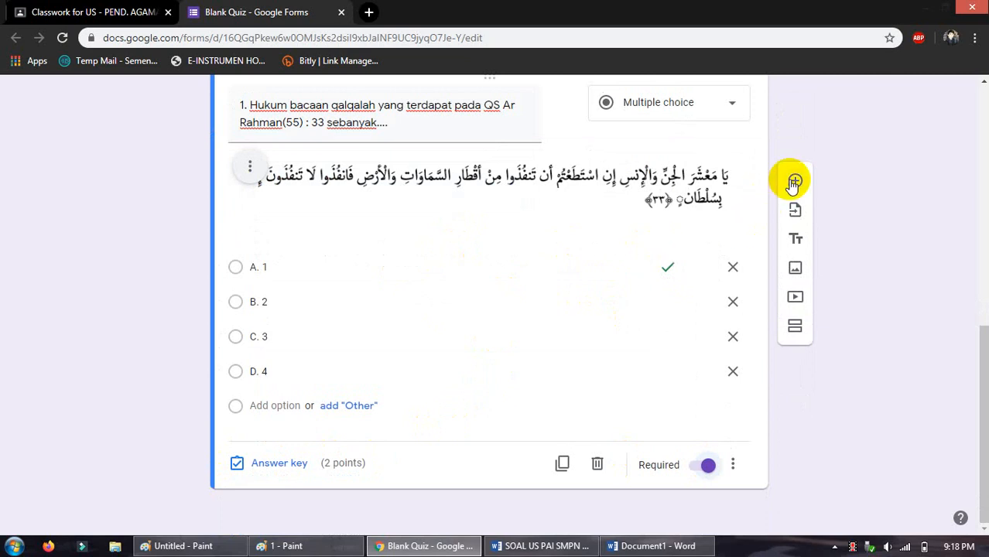
Step: Add a new multiple-choice question below question 1 and start its question text with "2."
click(796, 183)
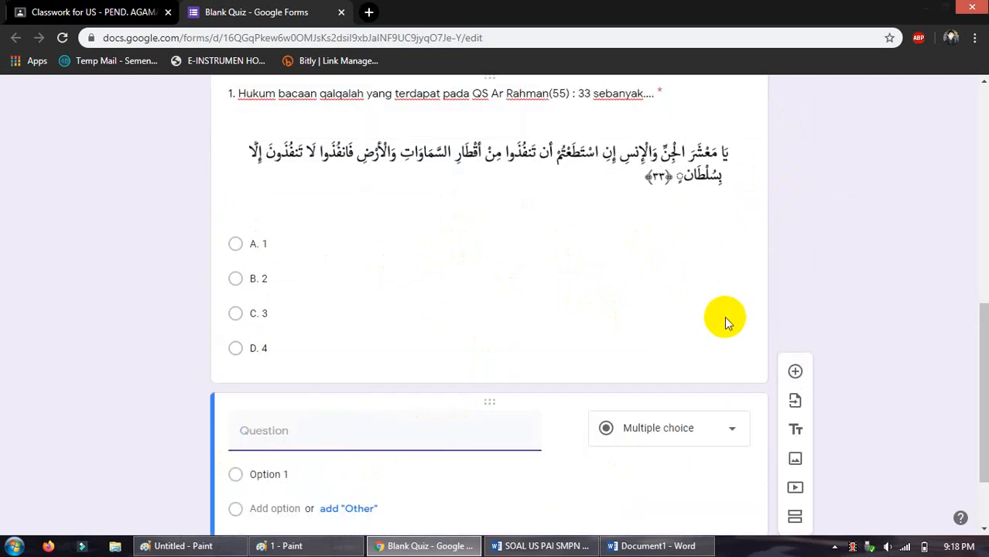
scroll(776, 332, up, 1)
scroll(465, 280, up, 1)
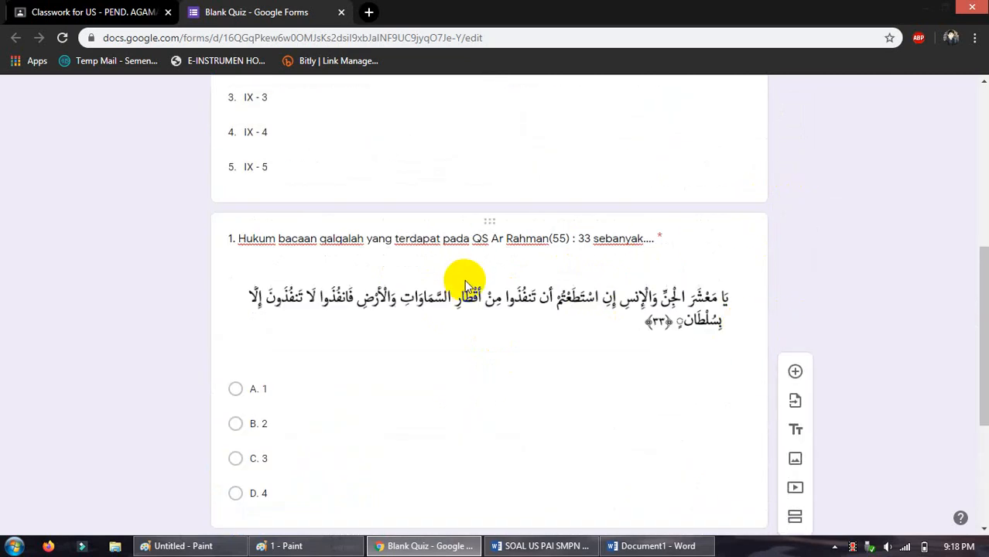
scroll(465, 281, down, 3)
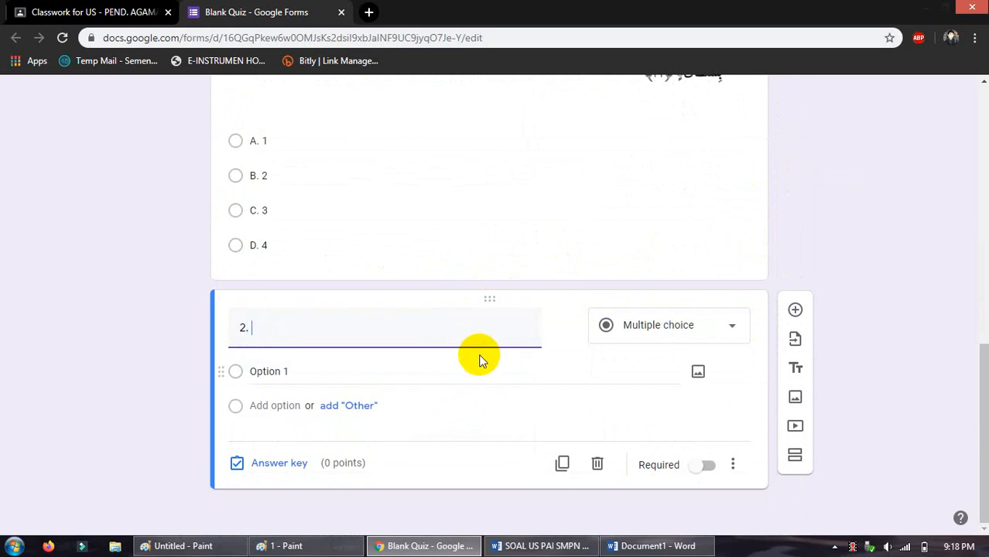
text(2.)
Step: In the Word exam document, insert two line breaks before "Dalam QS Al Baqarah (2) : 153" to separate it from question 2's verse
click(570, 544)
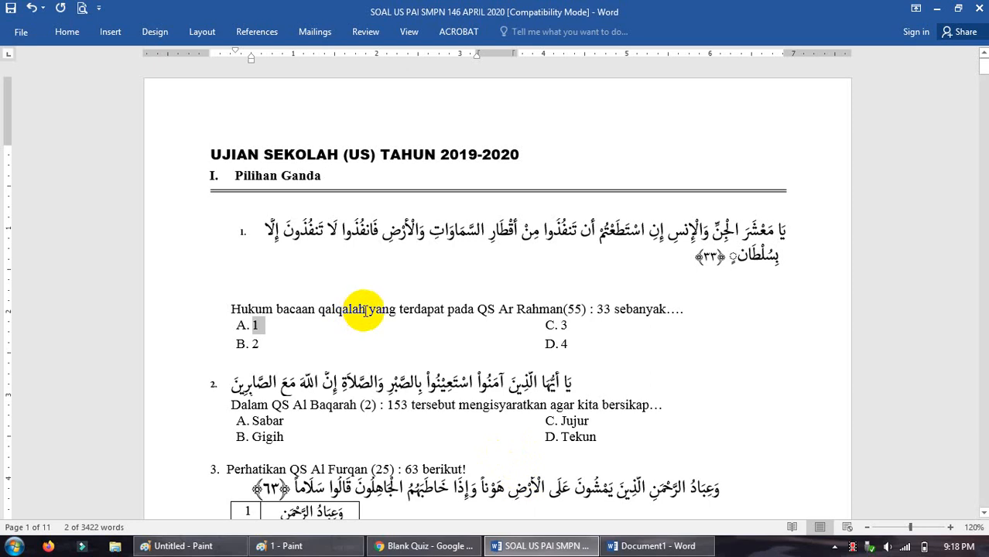
click(227, 404)
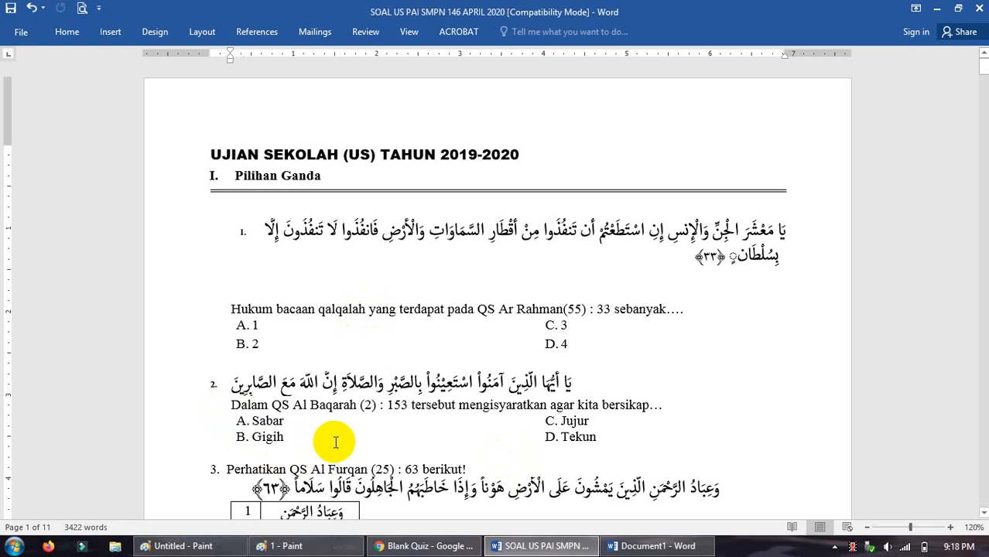
key(Return)
key(Return)
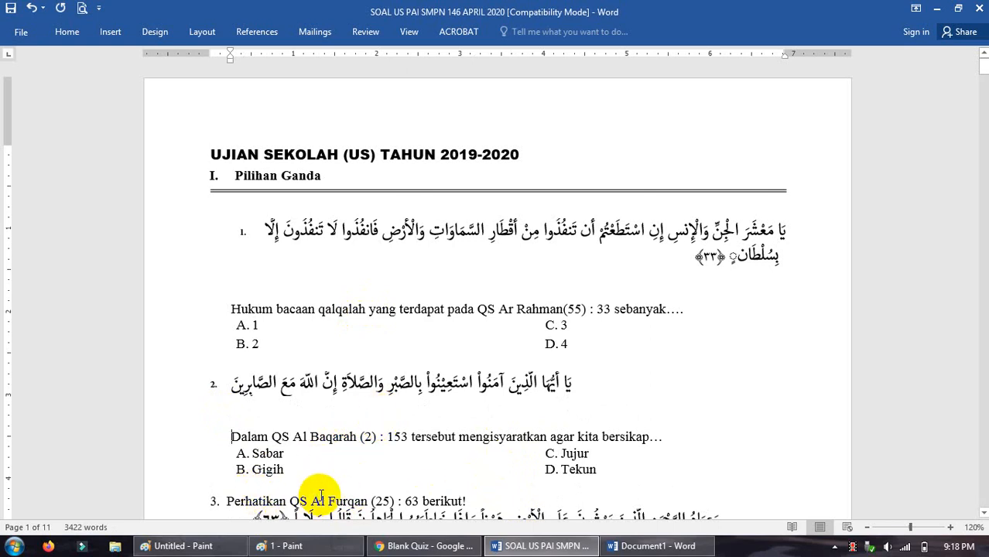
Step: Switch to the Untitled Paint window, paste the screenshot of the Word page and shift it so question 2's verse is in view
click(185, 546)
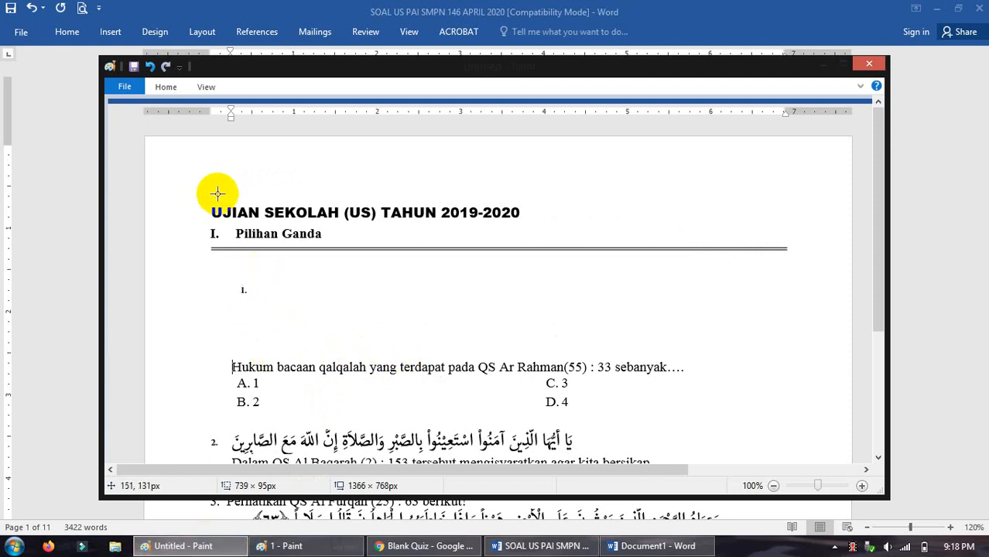
click(165, 87)
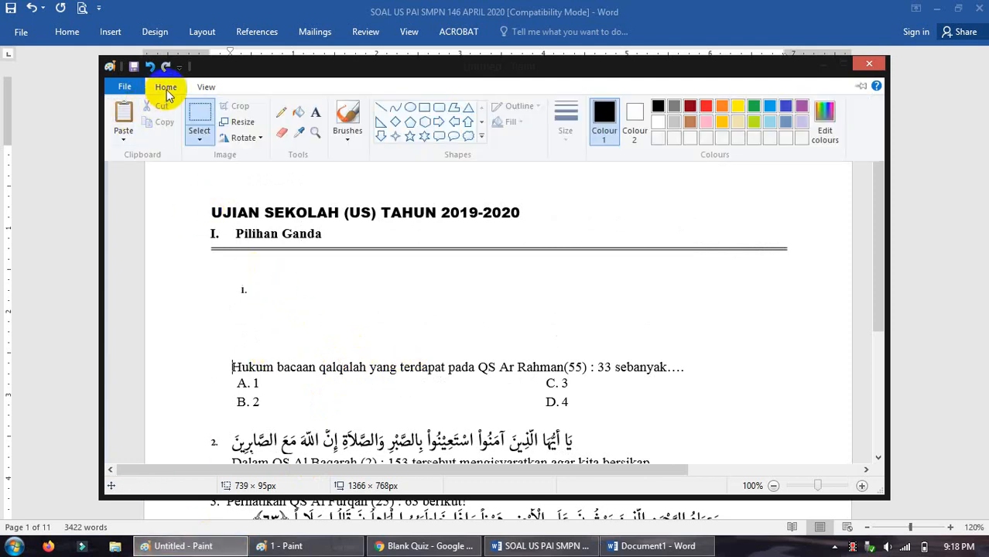
click(124, 114)
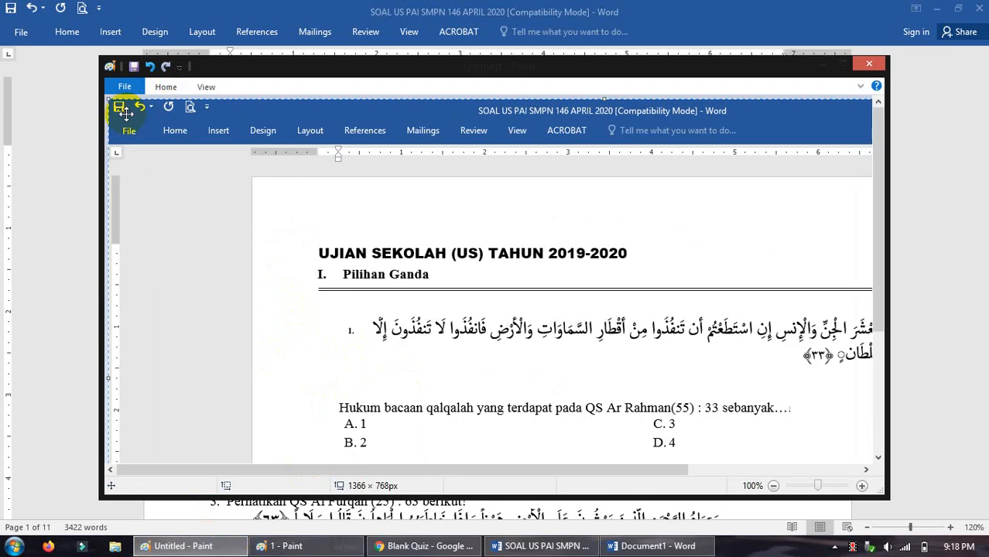
mouse_move(579, 365)
mouse_down()
mouse_move(551, 287)
mouse_move(477, 221)
mouse_move(498, 202)
mouse_up()
Step: Select question 2's Arabic verse in the pasted screenshot, about 493 × 58 px, and cut it out
click(165, 87)
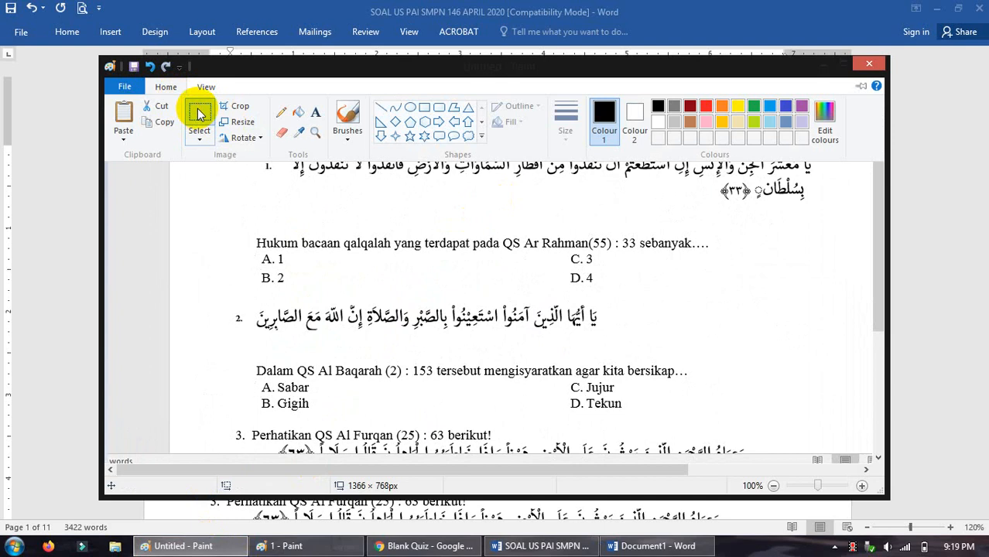
click(199, 114)
mouse_move(249, 298)
mouse_down()
mouse_move(306, 325)
mouse_move(370, 332)
mouse_move(496, 330)
mouse_move(578, 350)
mouse_move(606, 339)
mouse_up()
right_click(510, 319)
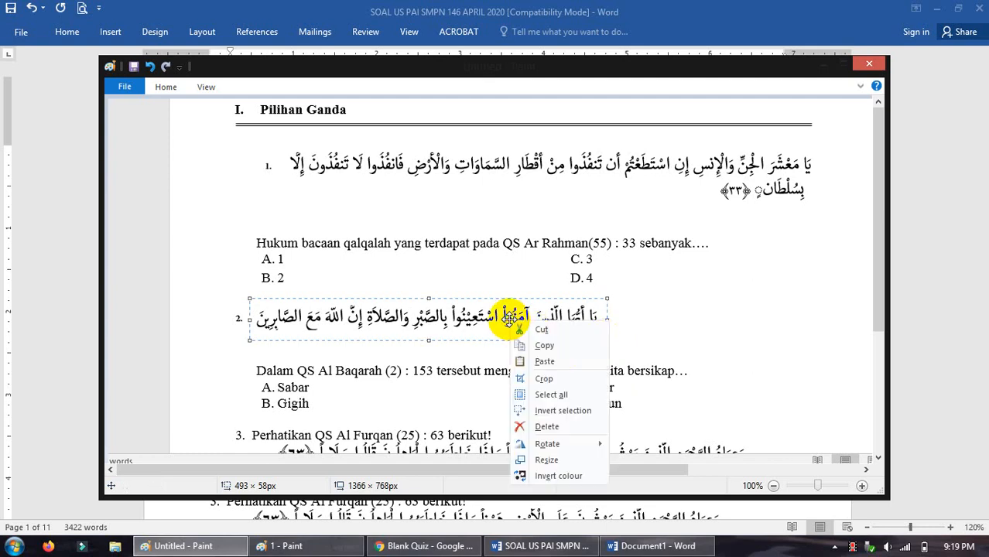
click(534, 331)
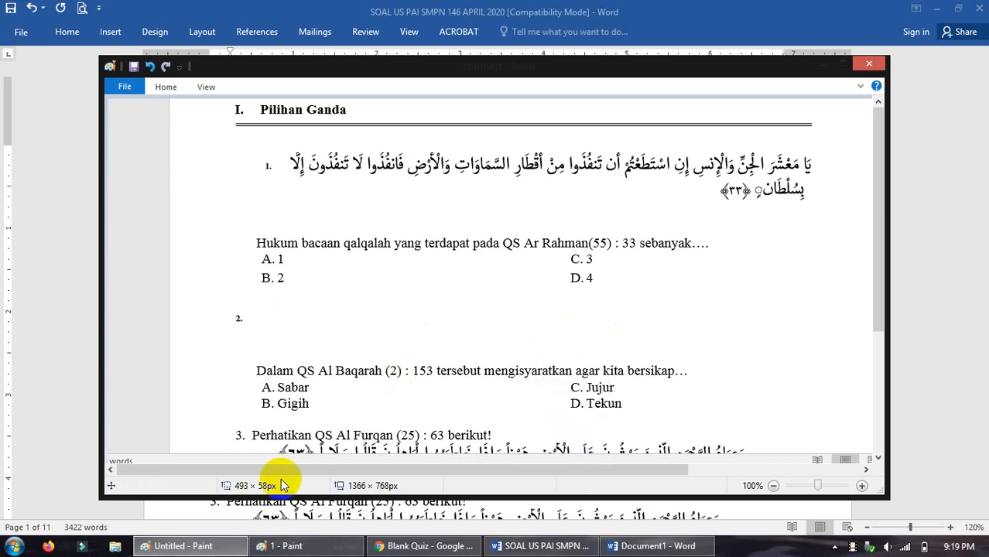
Step: Try to paste the cut verse into the Paint window that holds picture 1
click(267, 547)
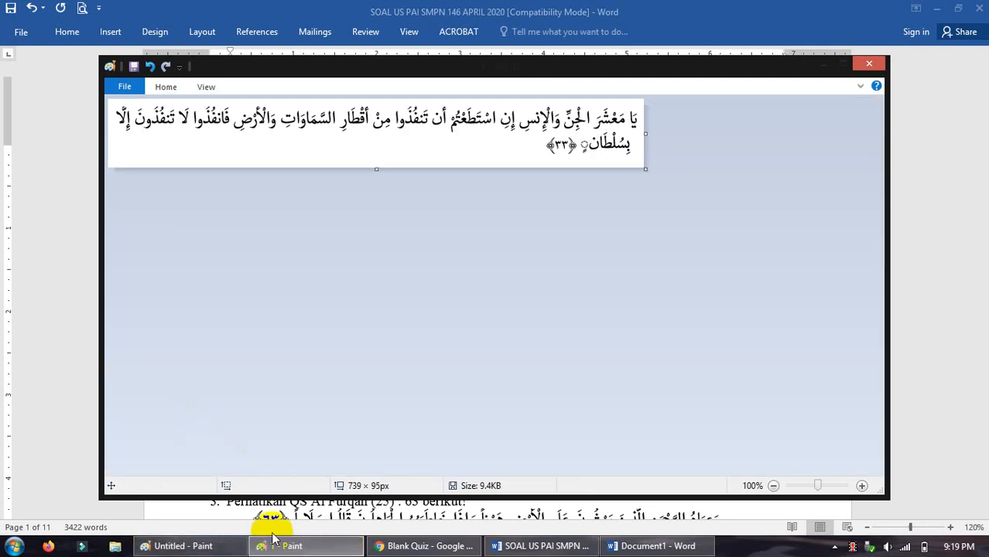
mouse_move(272, 546)
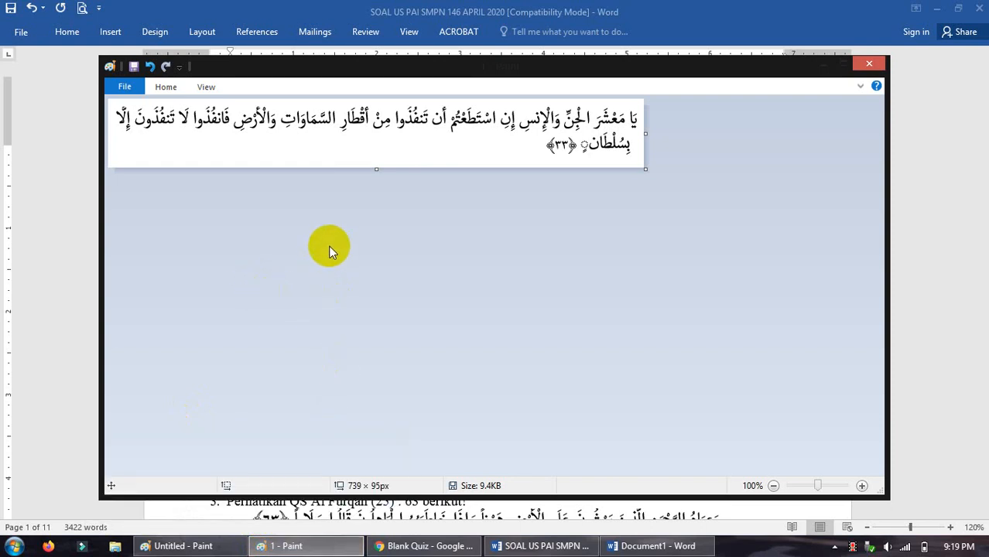
key(ctrl+v)
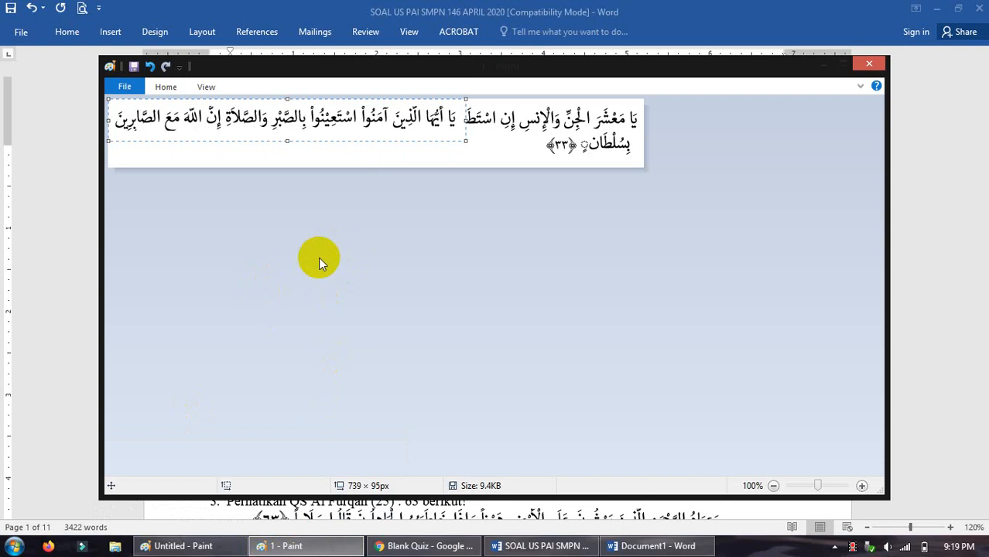
click(165, 87)
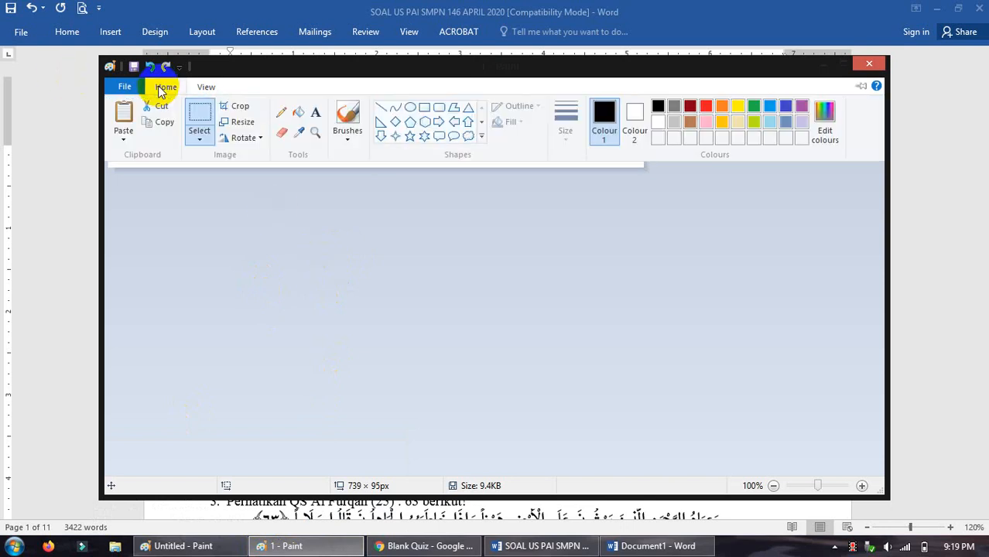
Step: Start a new Paint picture without saving the changes to 1.png, and paste the question 2 verse onto the blank canvas
click(126, 86)
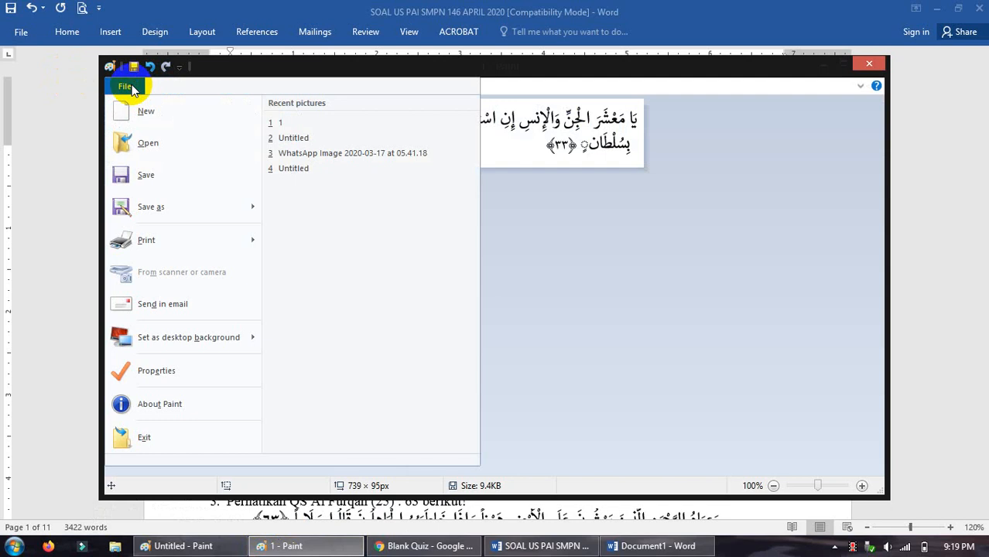
click(138, 109)
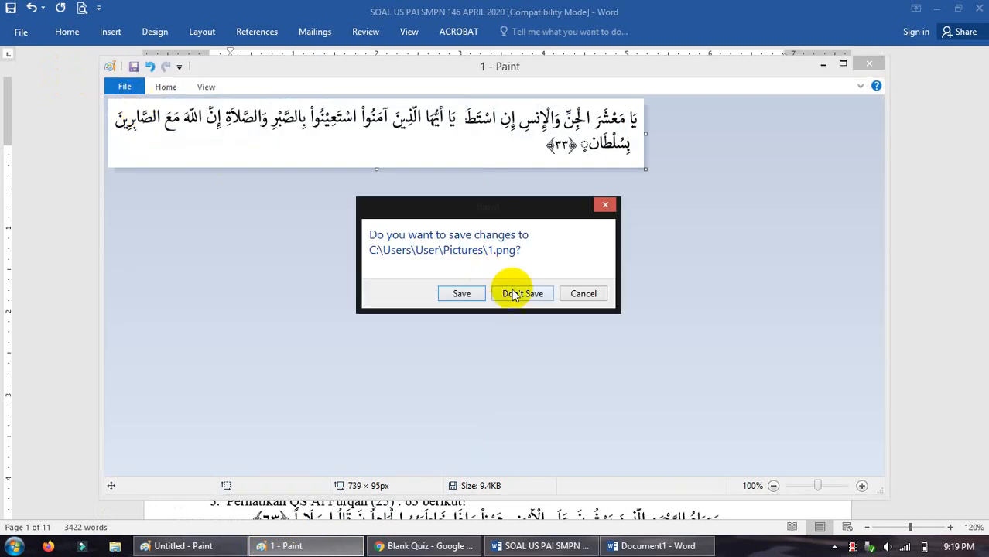
click(539, 301)
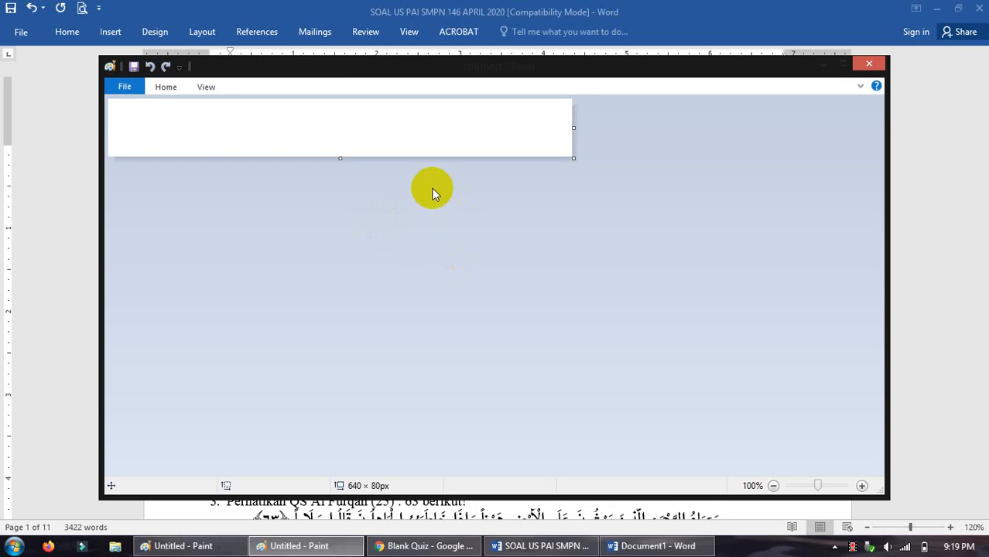
key(ctrl+v)
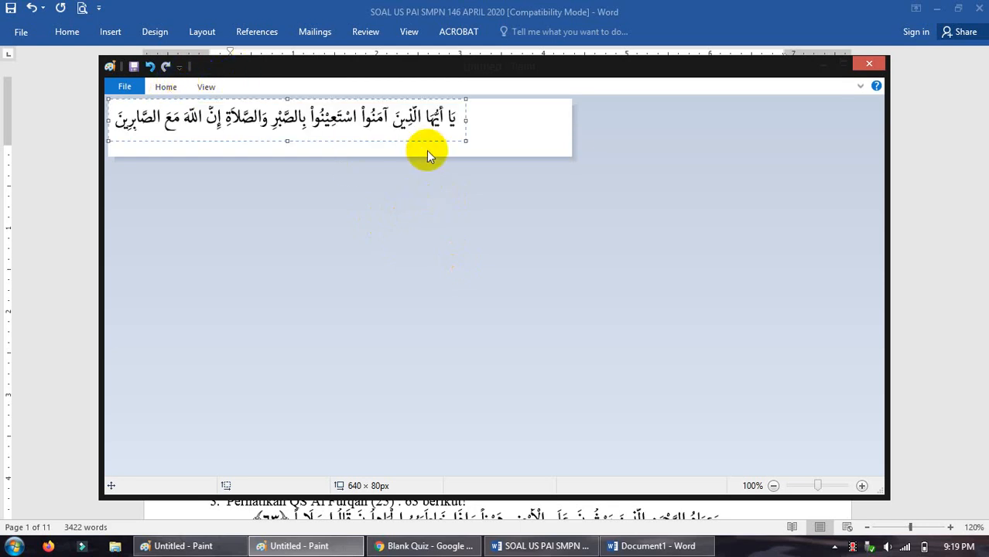
click(402, 191)
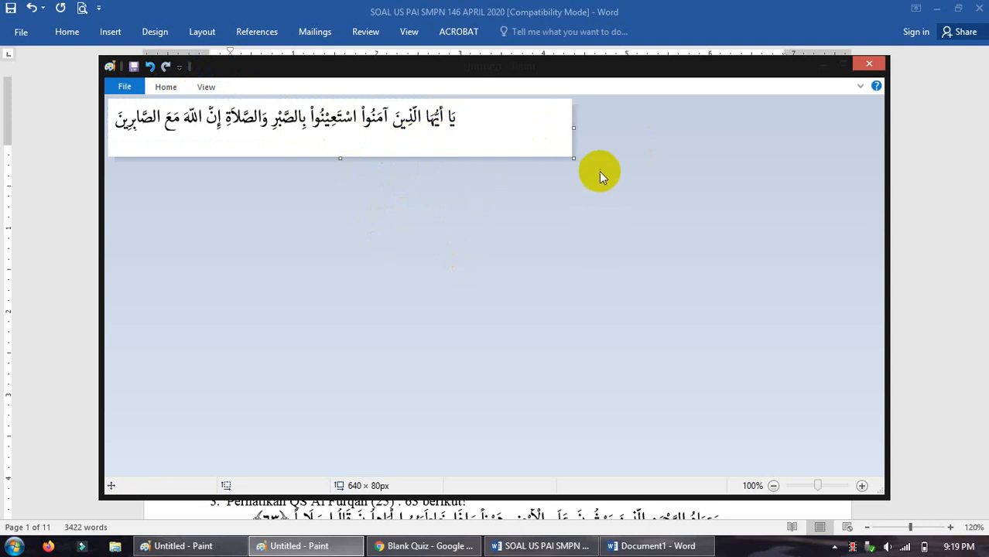
Step: Shrink the canvas around the verse to about 493 × 60 px and save the picture as PNG file 2 in Pictures
drag(573, 159, 465, 142)
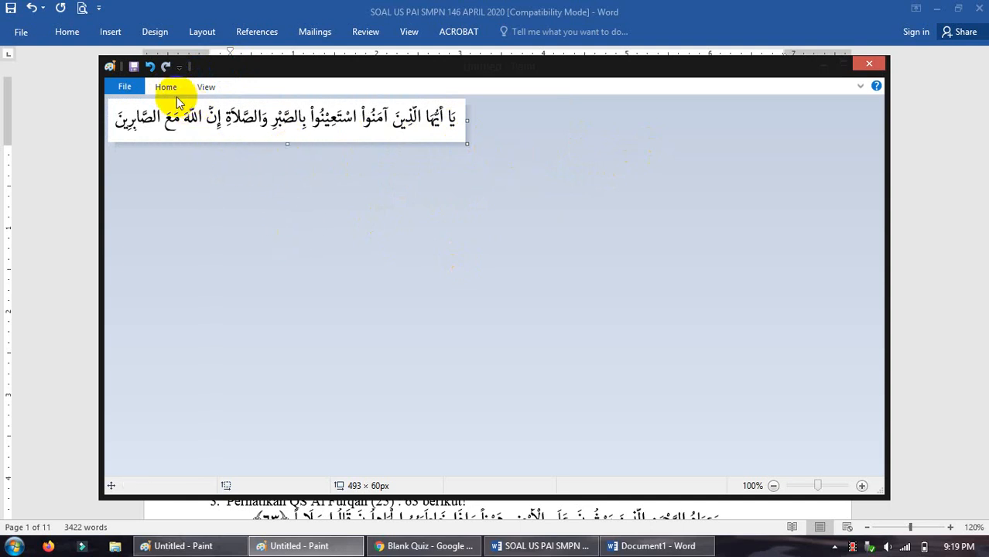
click(133, 67)
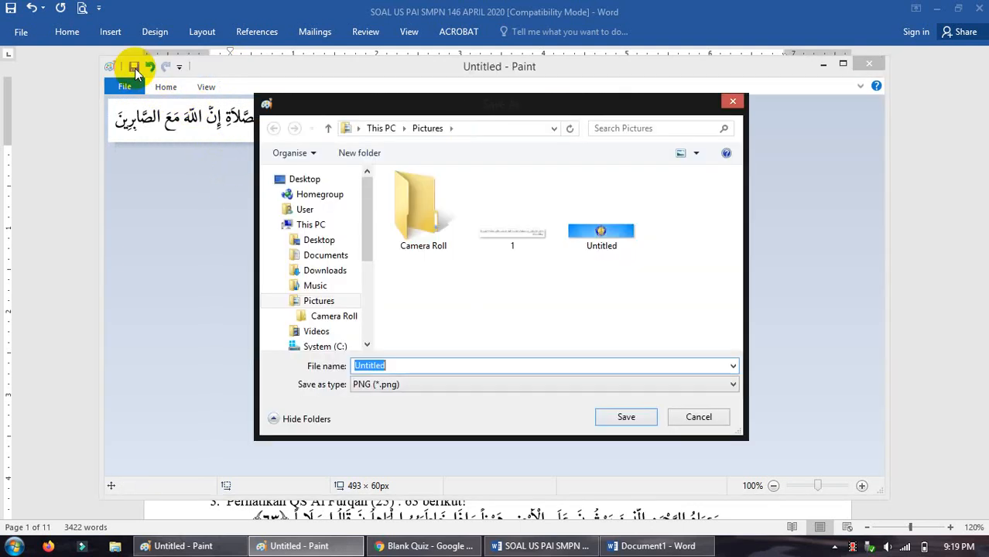
text(2)
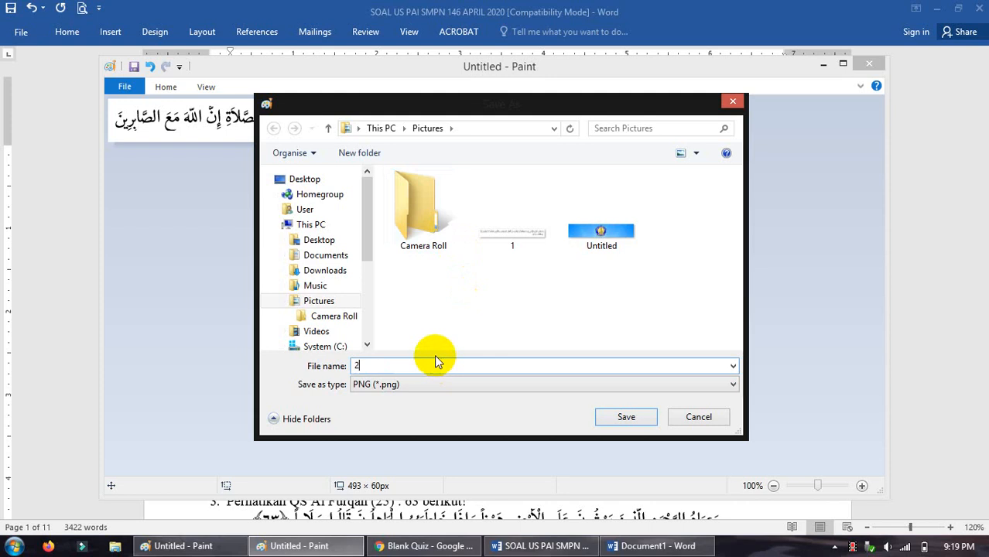
click(627, 417)
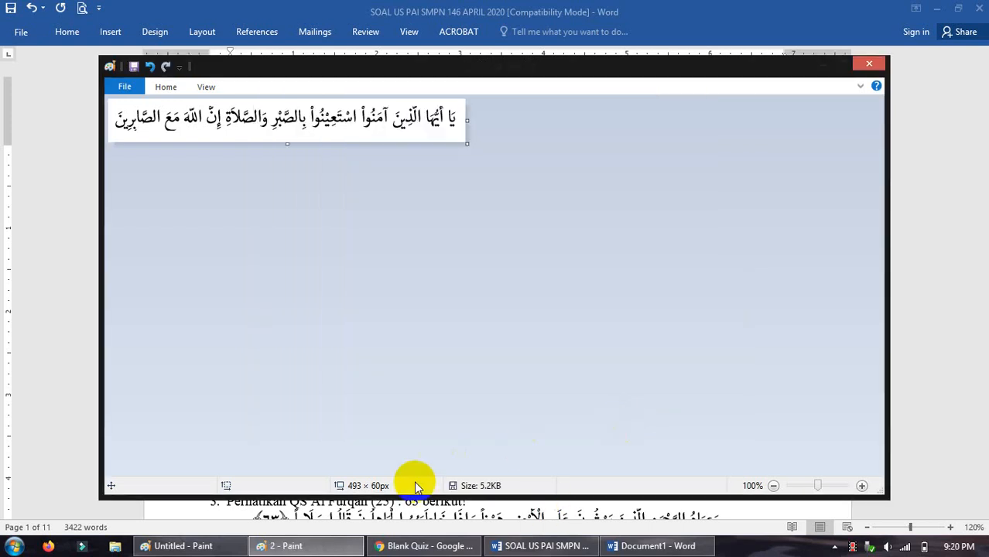
Step: Return to the Google Forms quiz and insert the image file 2 from Pictures into question 2
click(440, 544)
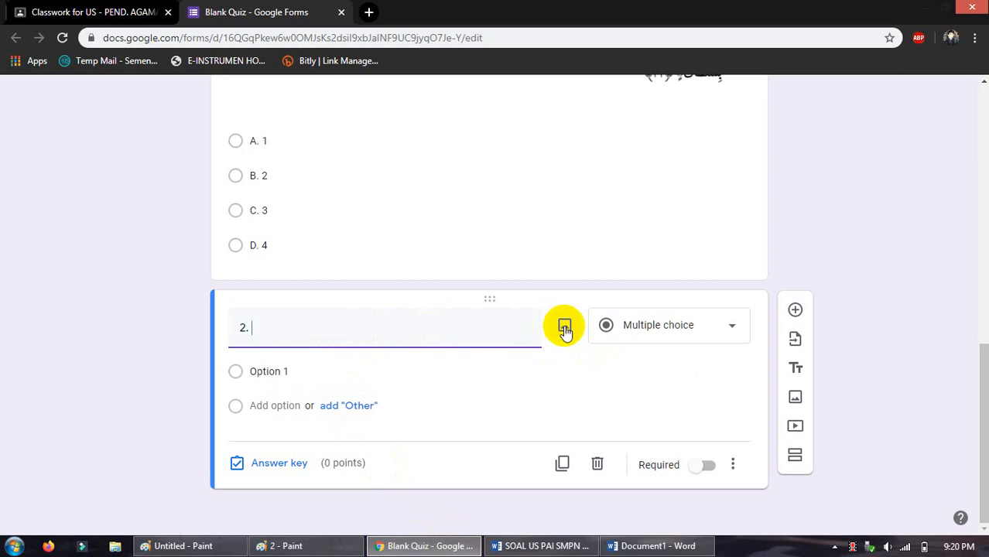
click(565, 328)
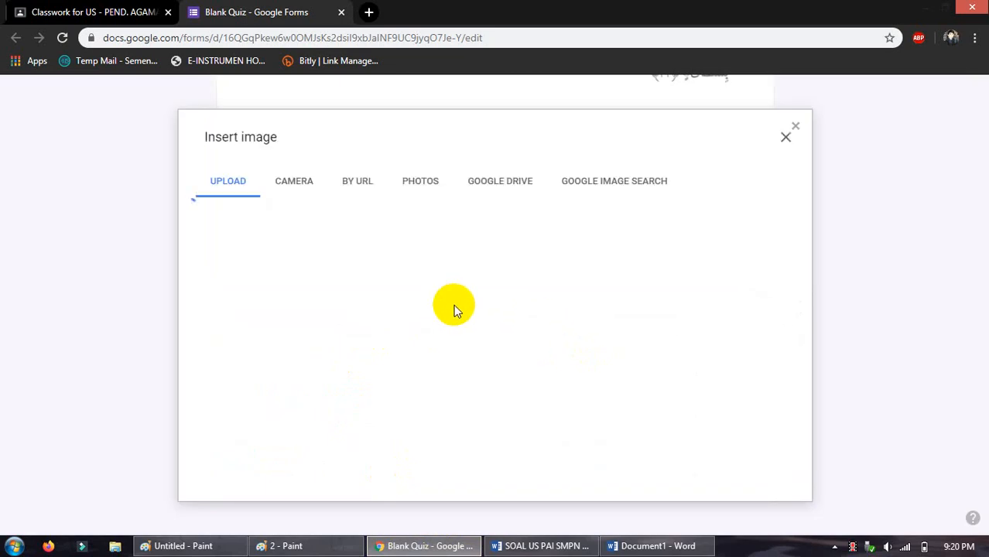
click(491, 393)
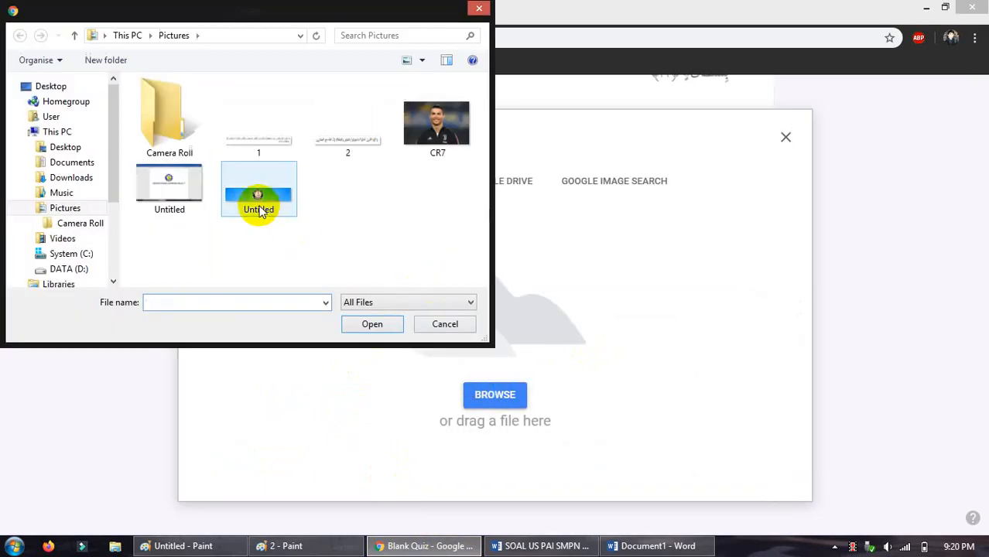
click(347, 140)
click(375, 323)
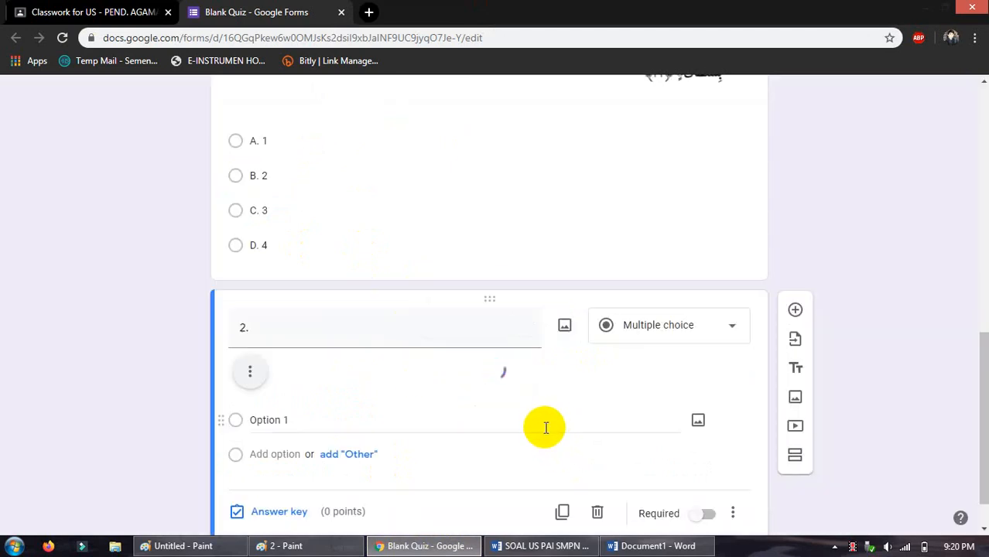
Step: Copy the sentence "Dalam QS Al Baqarah (2) : 153 tersebut mengisyaratkan agar kita bersikap…" from the Word exam into question 2 after its number
triple_click(295, 326)
click(271, 327)
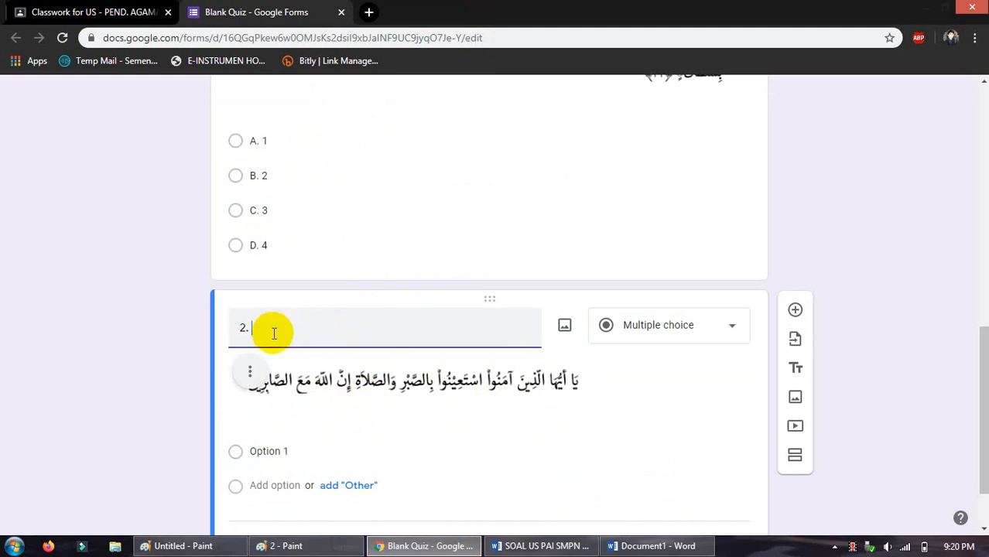
click(540, 545)
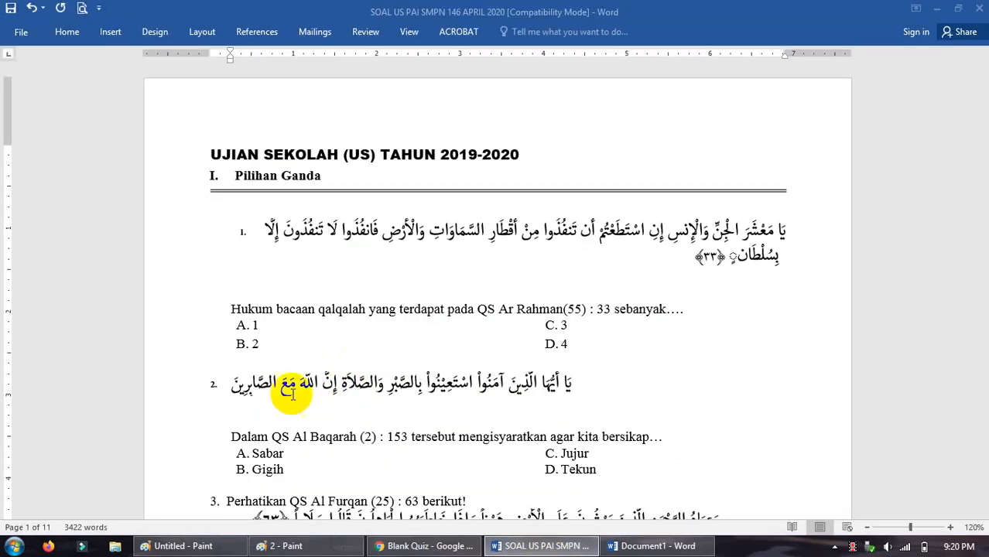
drag(230, 437, 658, 438)
right_click(657, 436)
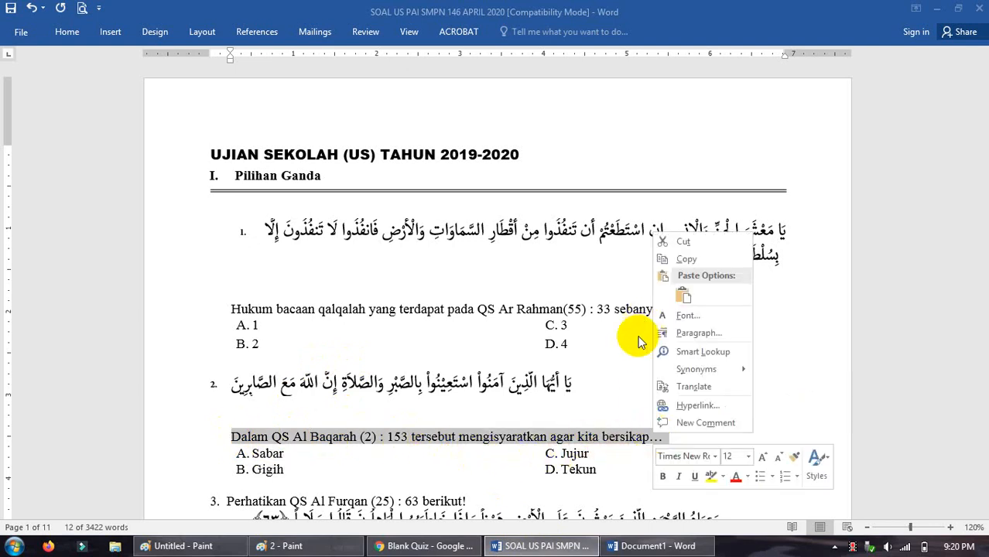
click(674, 241)
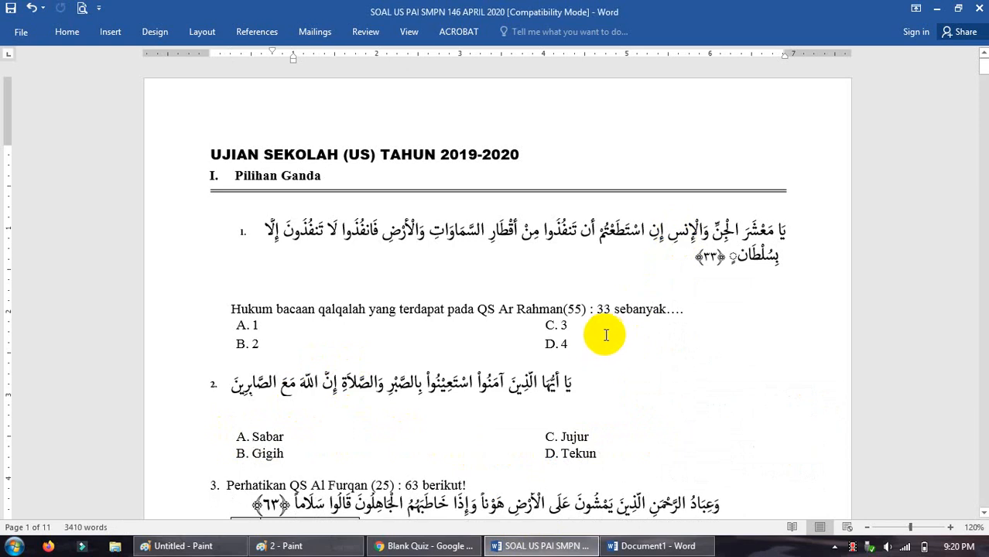
key(ctrl+z)
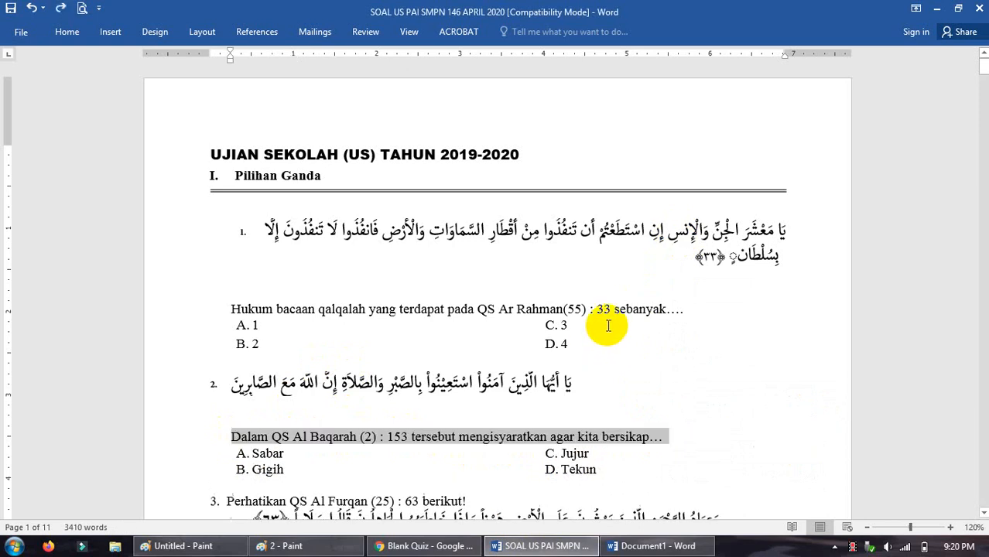
click(453, 546)
text(Dalam QS Al Baqarah (2) : 153 tersebut mengisyaratkan agar kita bersikap...)
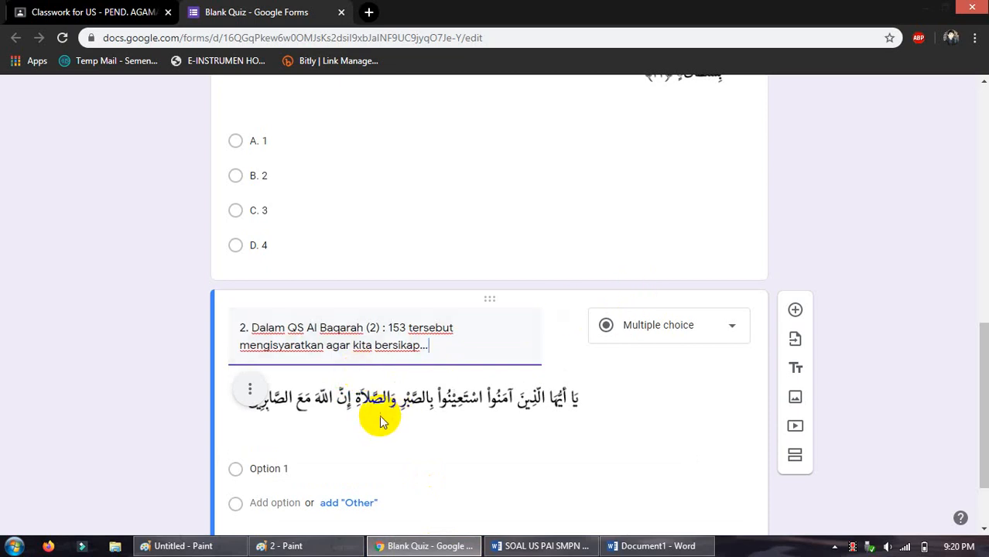
Step: Copy "Sabar" from the Word exam and fill question 2's first option as "A. Sabar"
scroll(379, 415, down, 1)
click(263, 400)
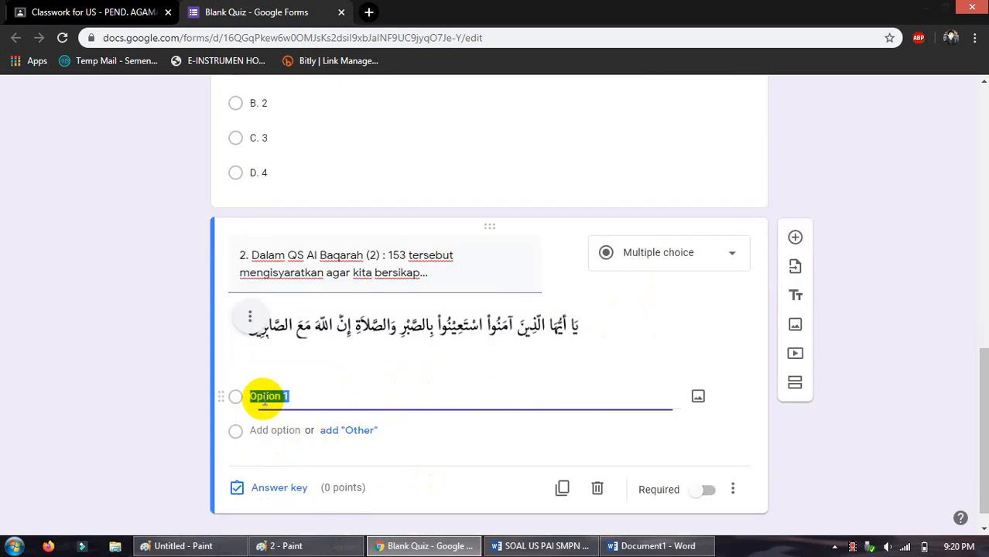
click(535, 545)
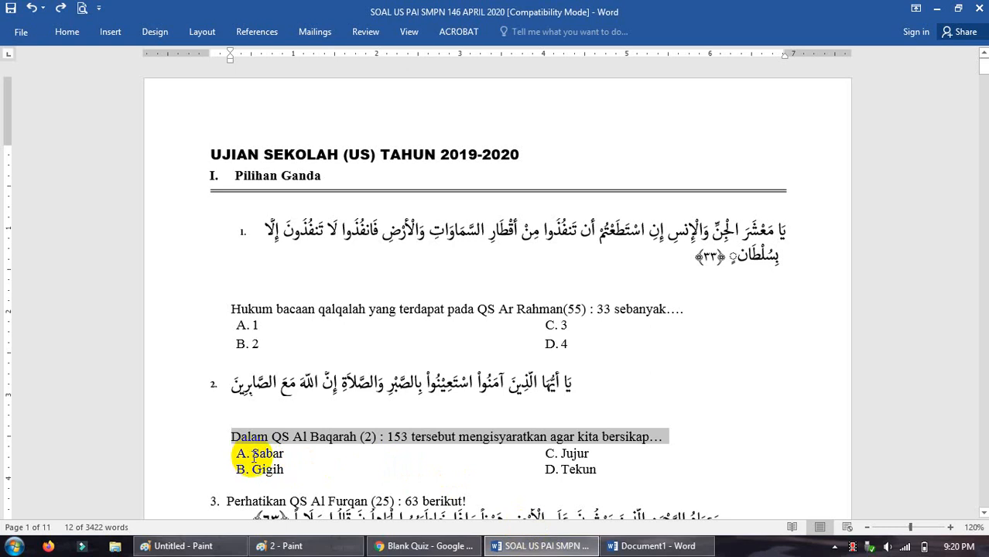
drag(253, 455, 284, 460)
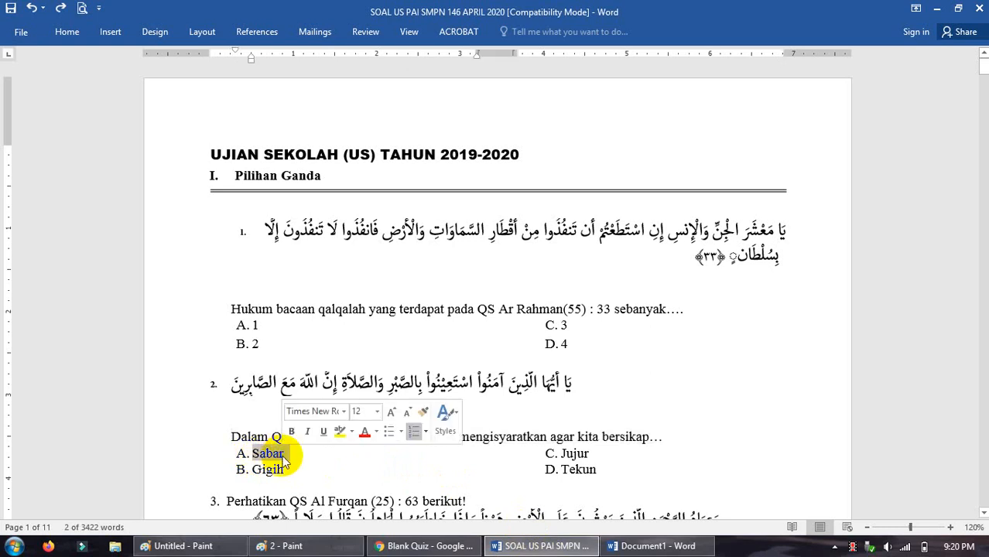
key(ctrl+c)
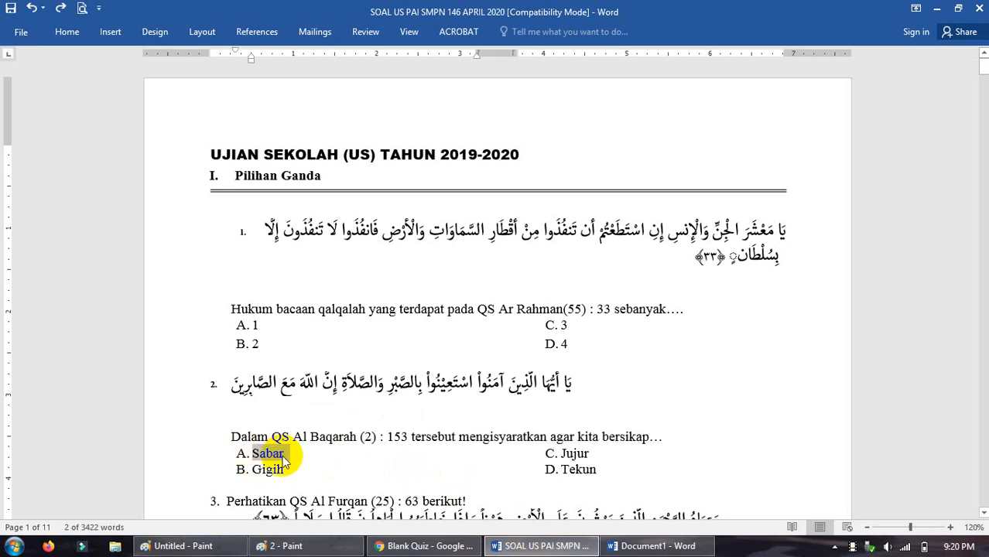
click(376, 543)
key(ctrl+v)
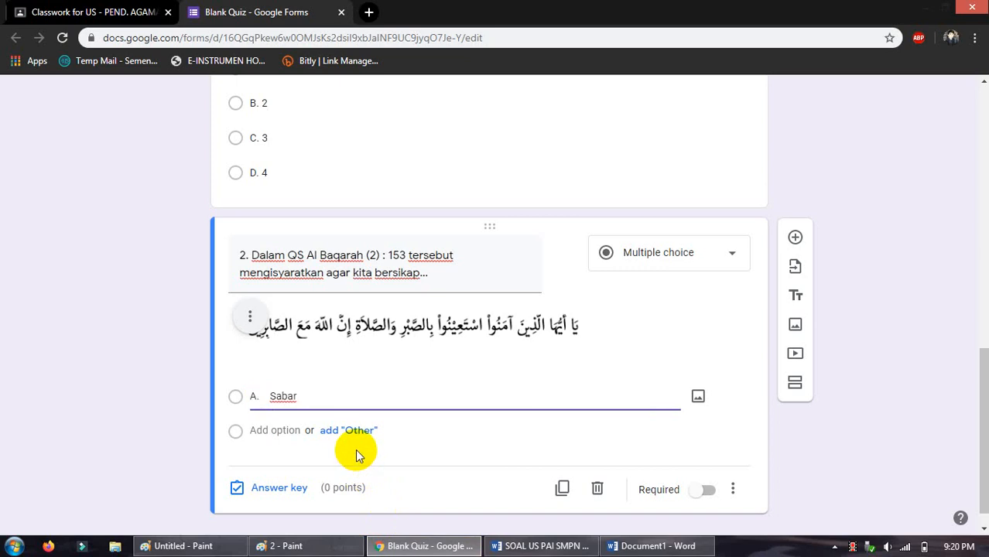
Step: Add a second option to question 2 and fill it with "B. Gigih" copied from the Word exam
key(Return)
click(539, 546)
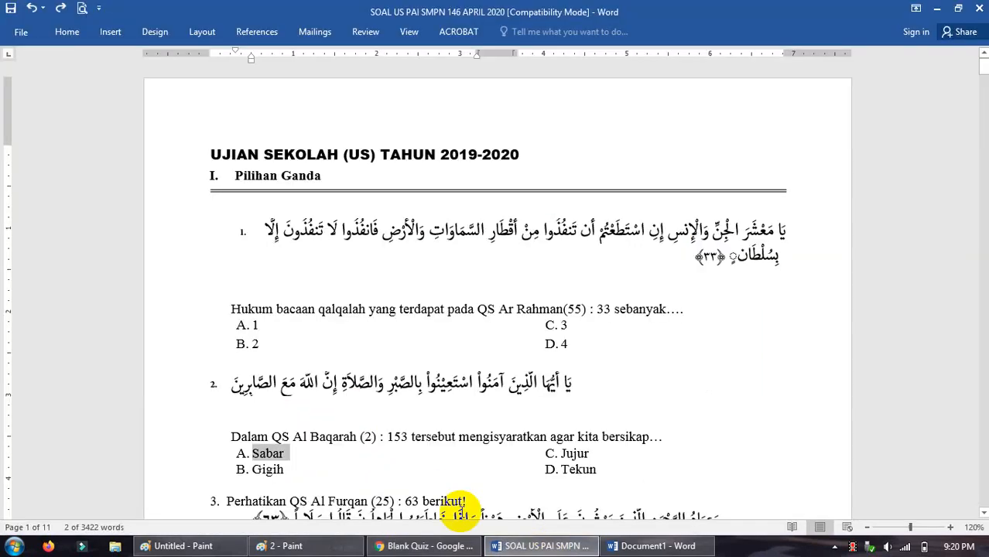
drag(252, 470, 285, 470)
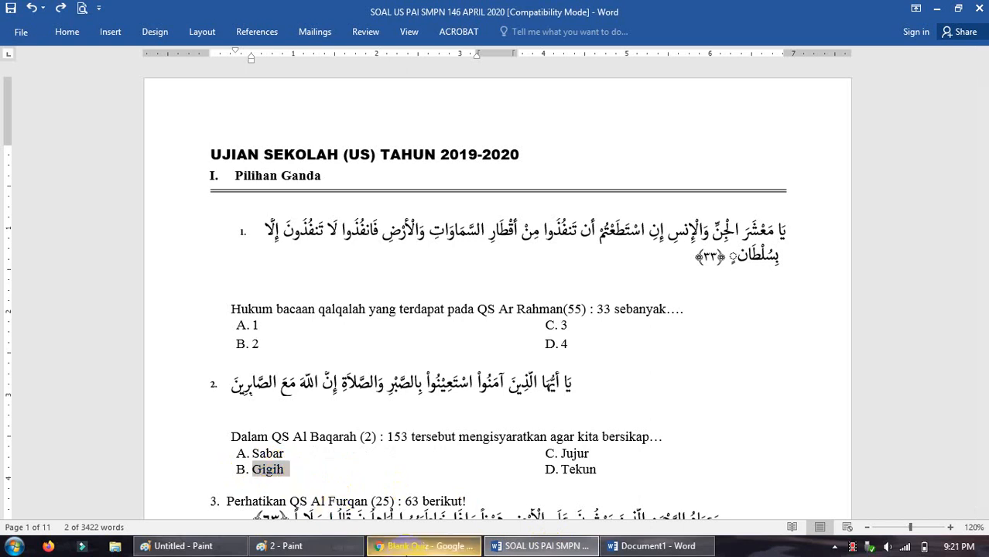
click(453, 548)
key(ctrl+v)
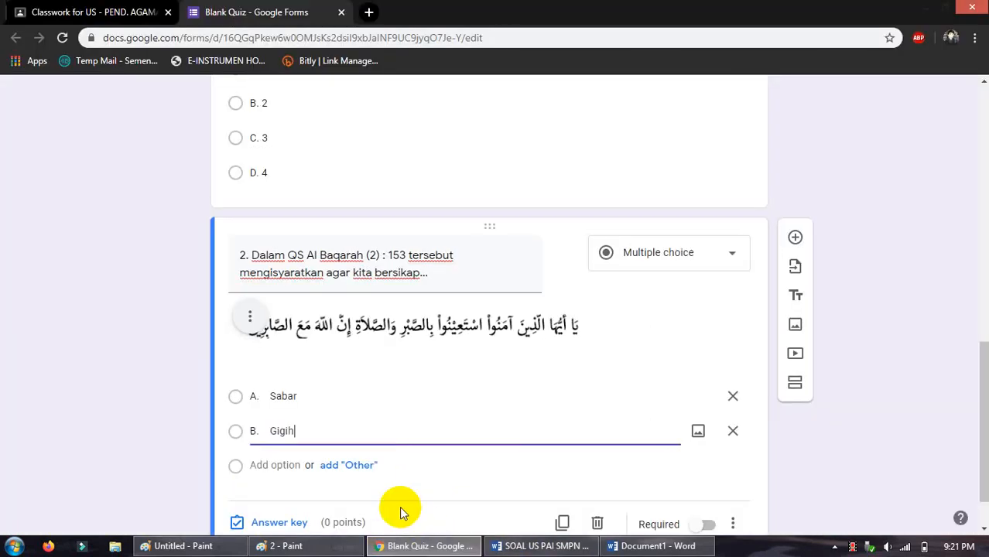
Step: Add a third option to question 2 and fill it with "C. Jujur" copied from the Word exam
key(Return)
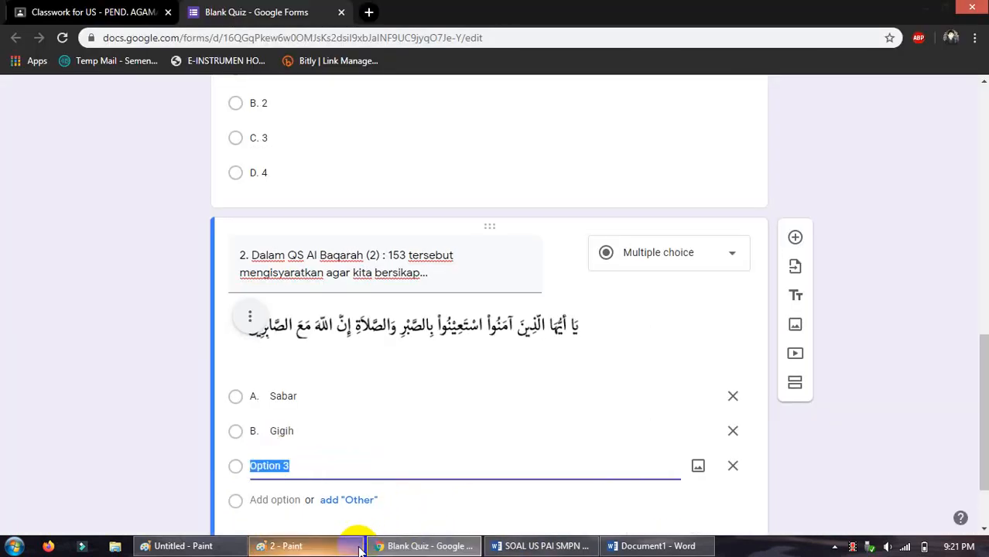
click(508, 547)
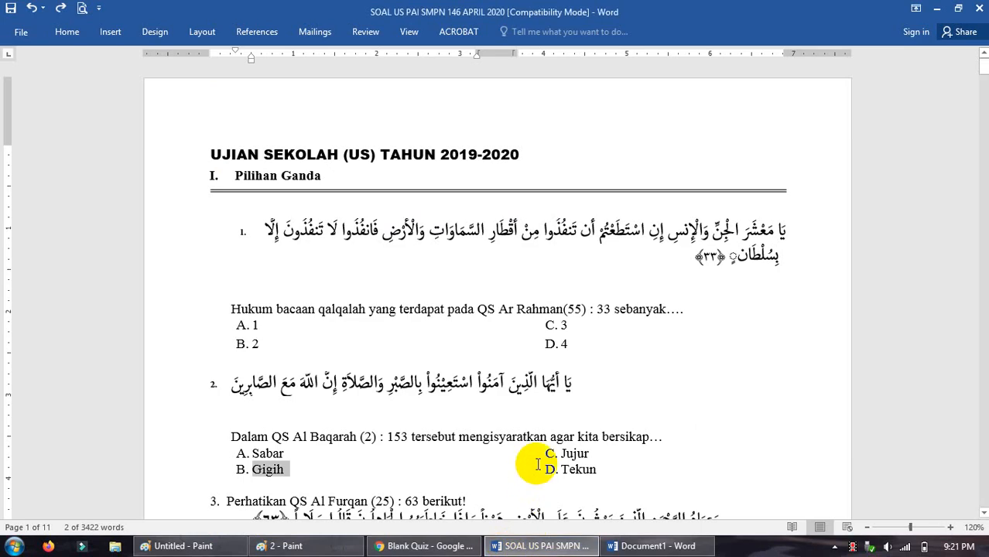
double_click(564, 454)
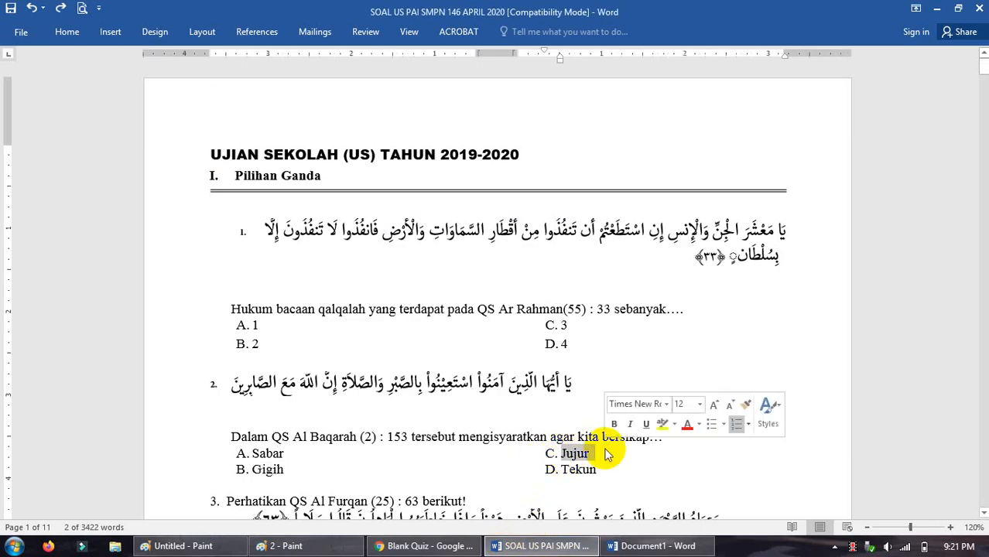
click(432, 545)
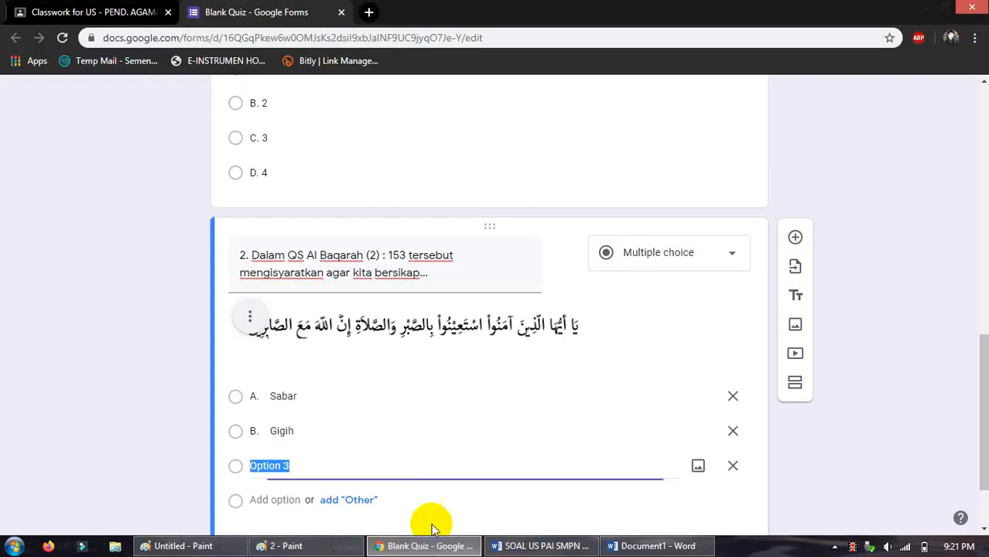
key(ctrl+v)
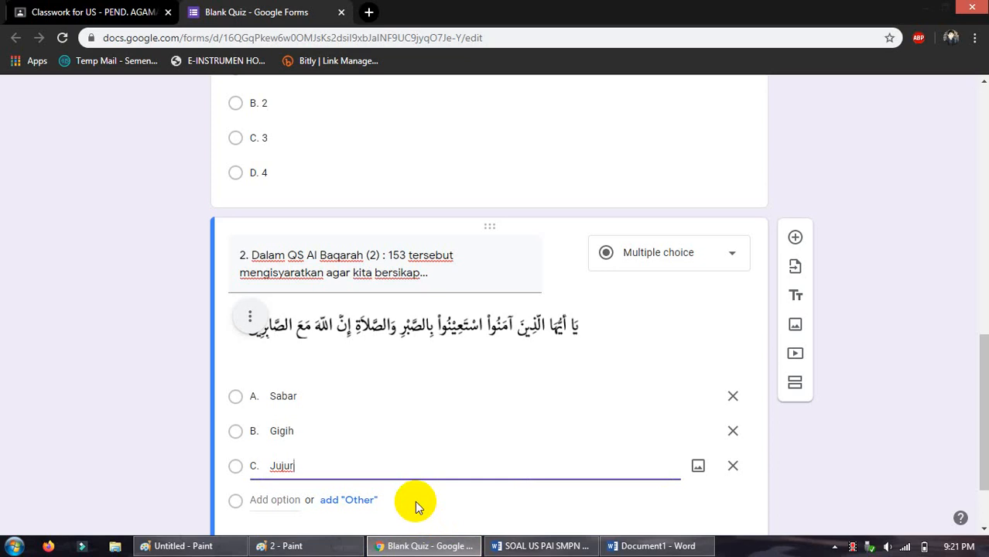
Step: Add a fourth option to question 2 and fill it with "D. Tekun" copied from the Word exam
click(414, 501)
click(534, 546)
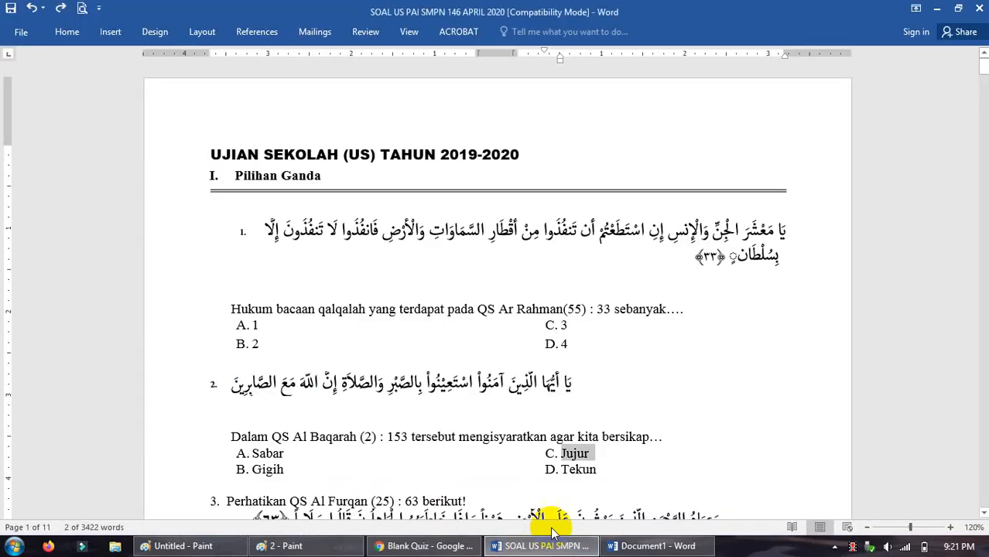
drag(563, 472, 597, 472)
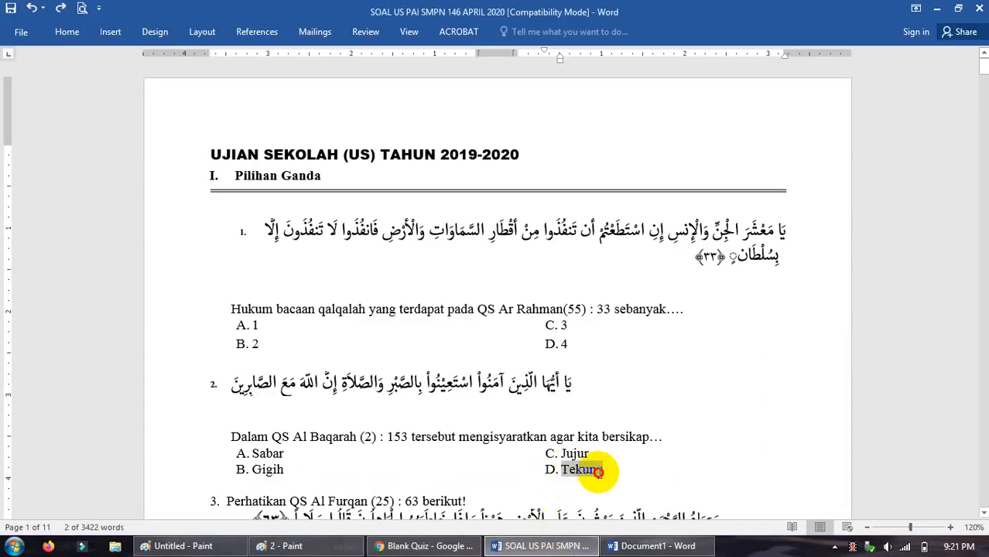
click(427, 546)
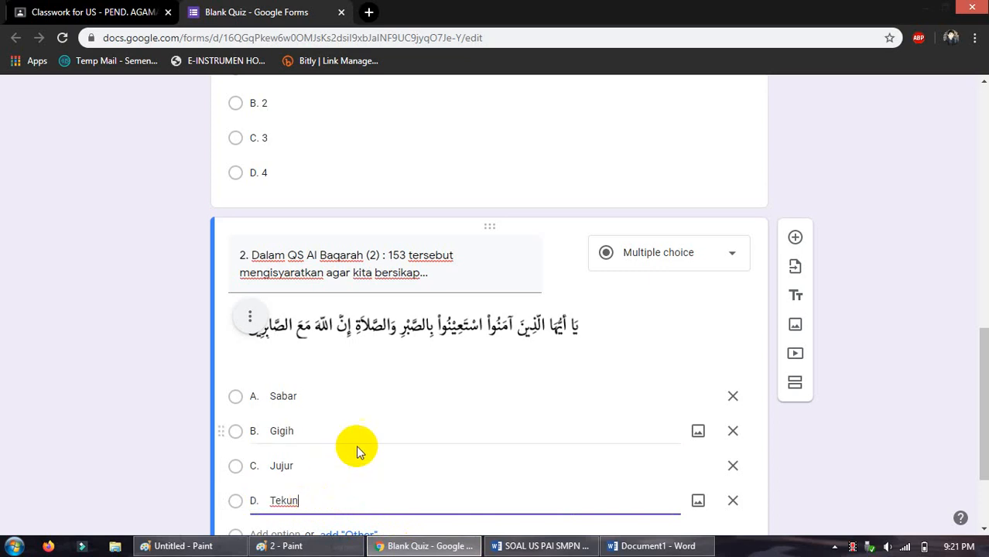
Step: Check question 2's answer in Document1, set its key to A. Sabar worth 2 points, and make the question required
scroll(357, 444, down, 1)
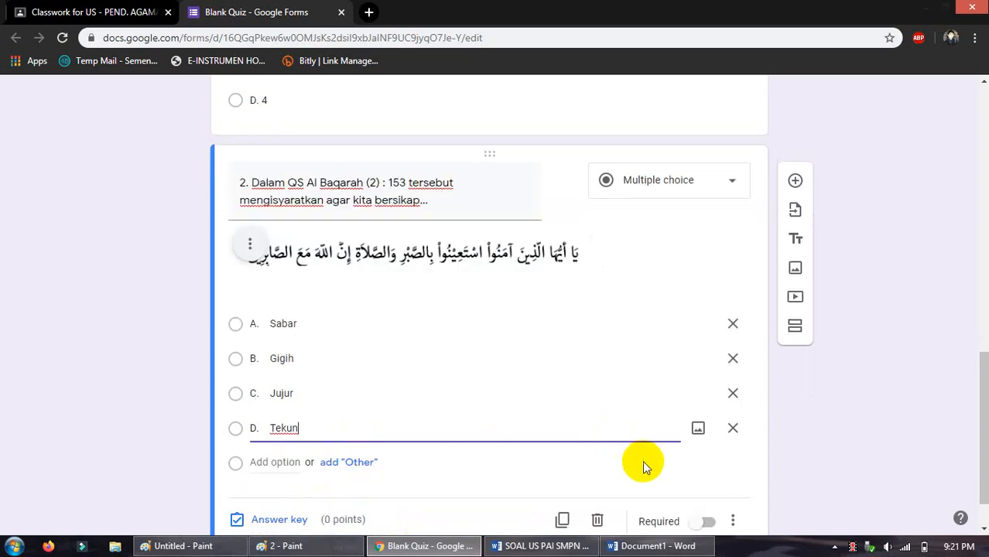
click(642, 546)
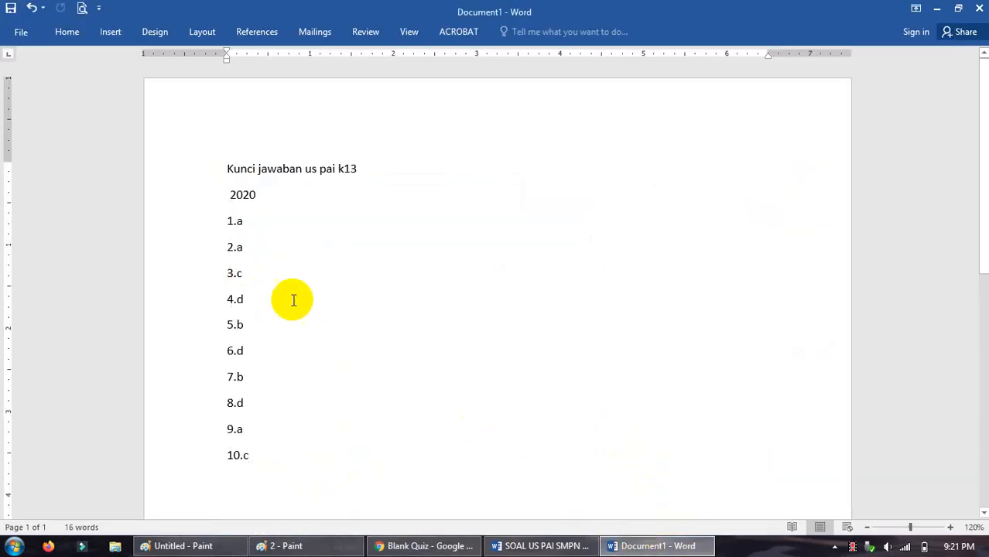
click(430, 545)
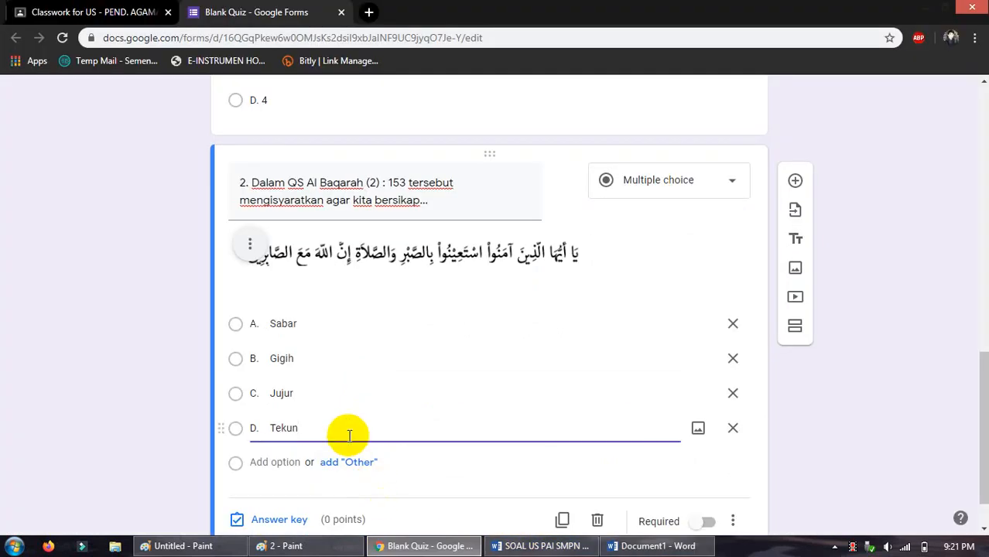
scroll(347, 433, down, 1)
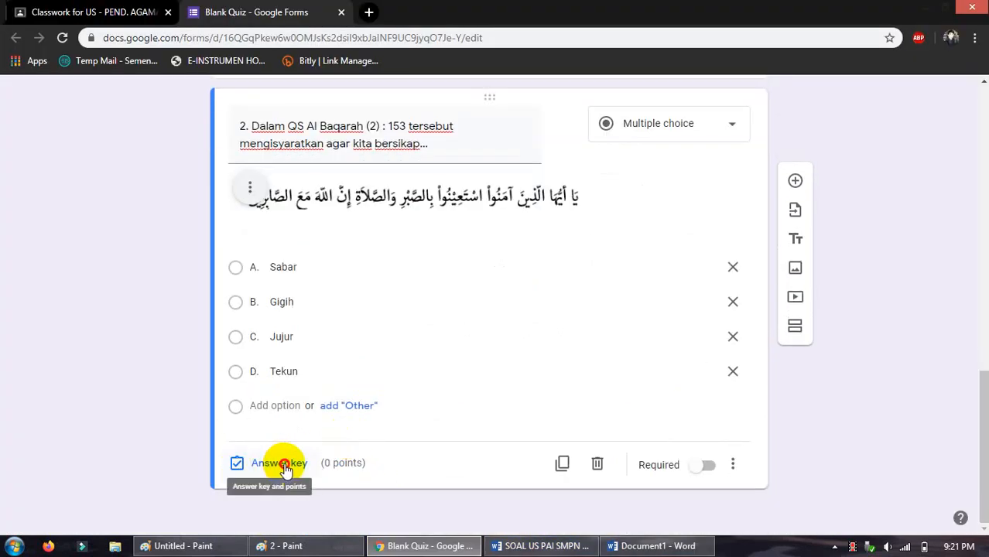
click(280, 463)
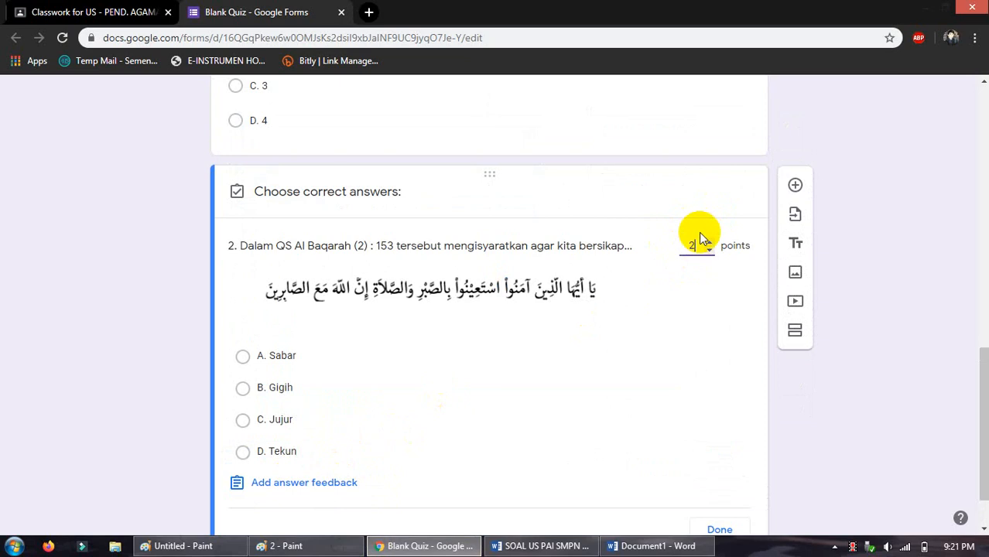
click(276, 361)
scroll(673, 282, down, 1)
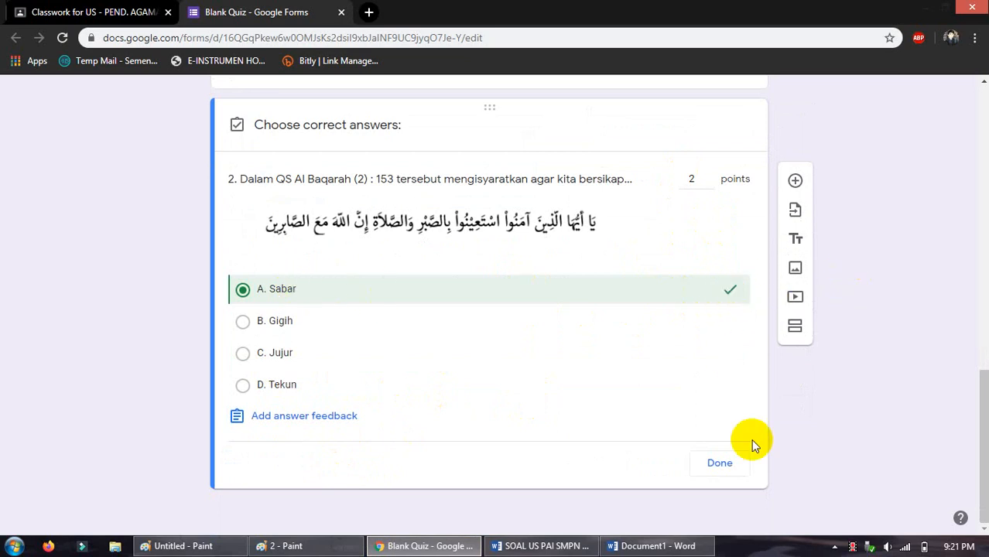
click(719, 465)
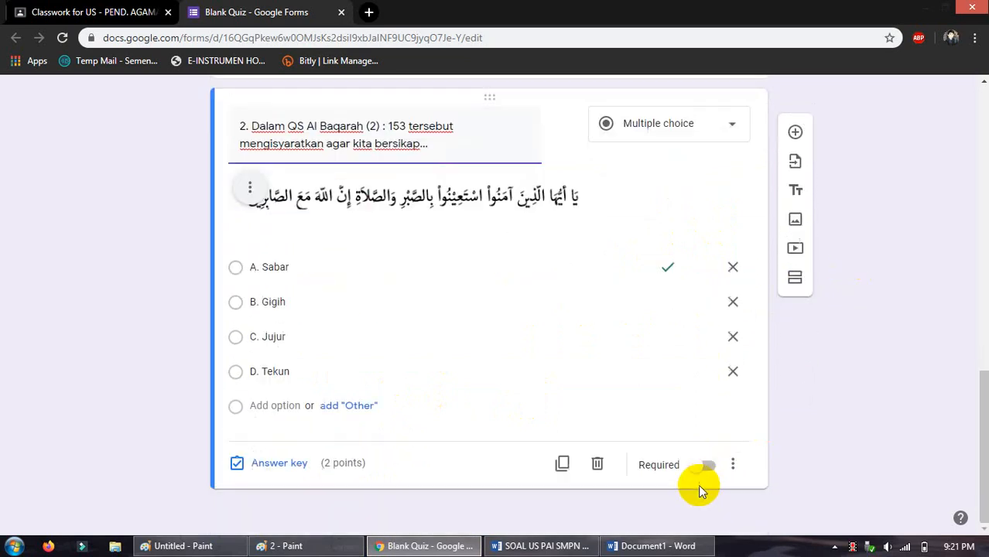
click(707, 465)
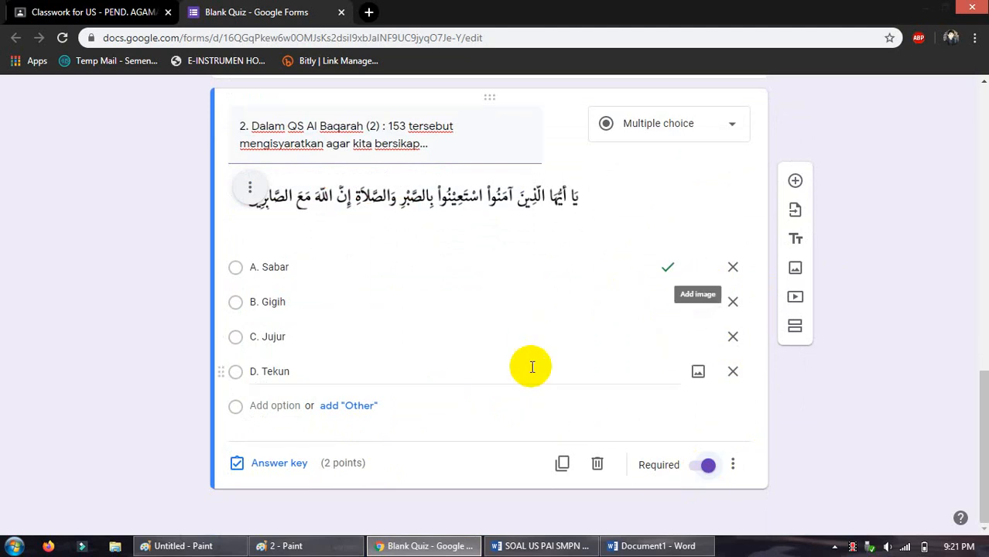
Step: Open the respondent preview of the quiz and enter a participant's name in the NAMA PESERTA field
scroll(427, 375, up, 3)
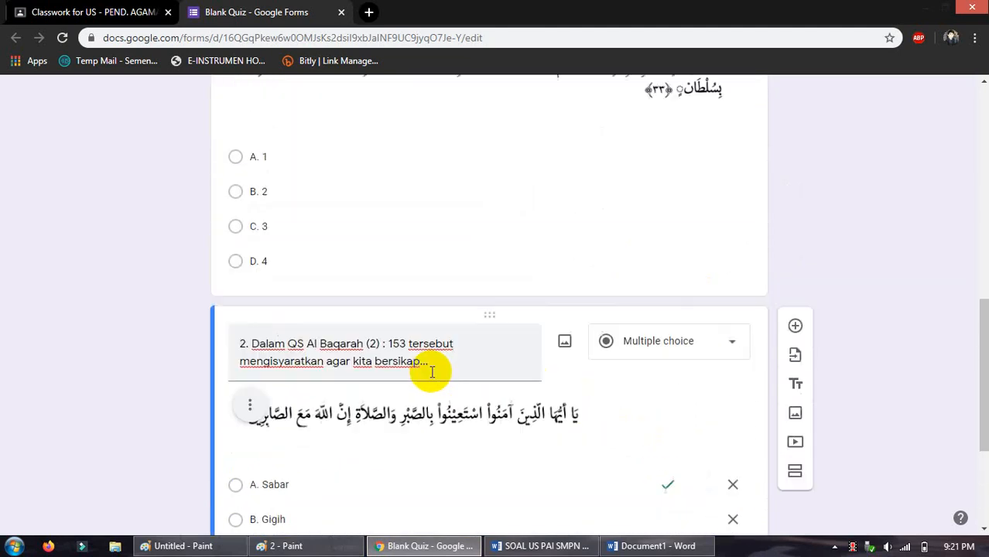
scroll(426, 375, down, 3)
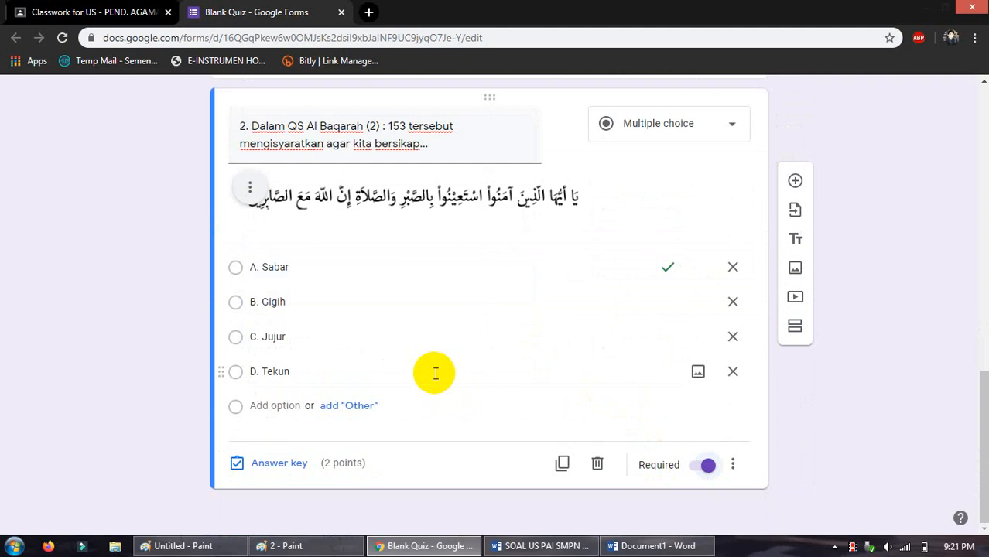
scroll(436, 374, up, 6)
scroll(436, 365, up, 1)
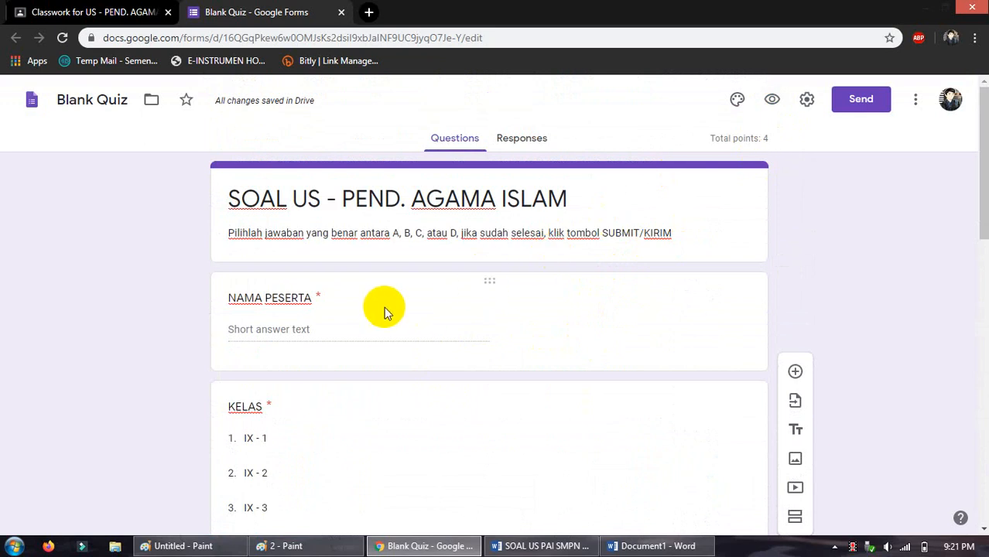
click(772, 101)
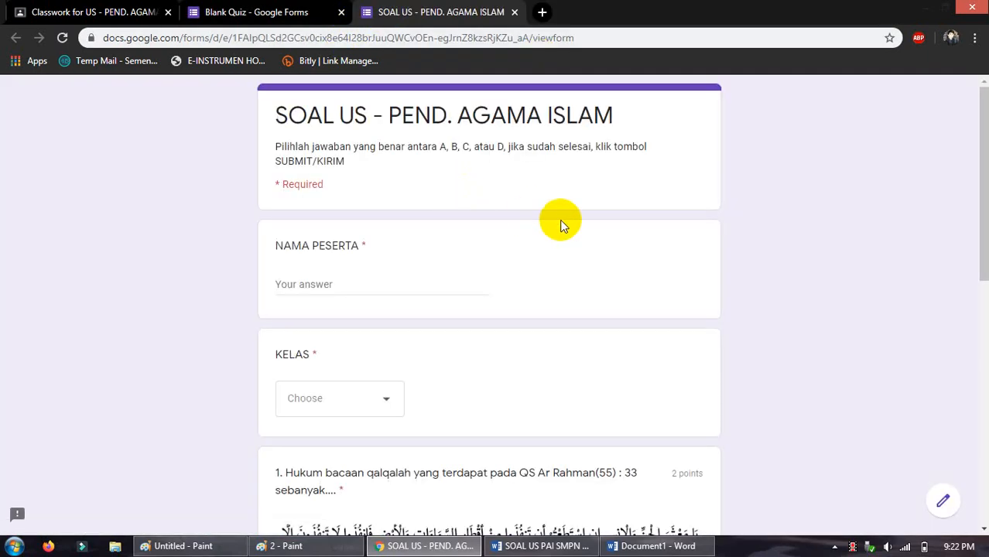
click(360, 289)
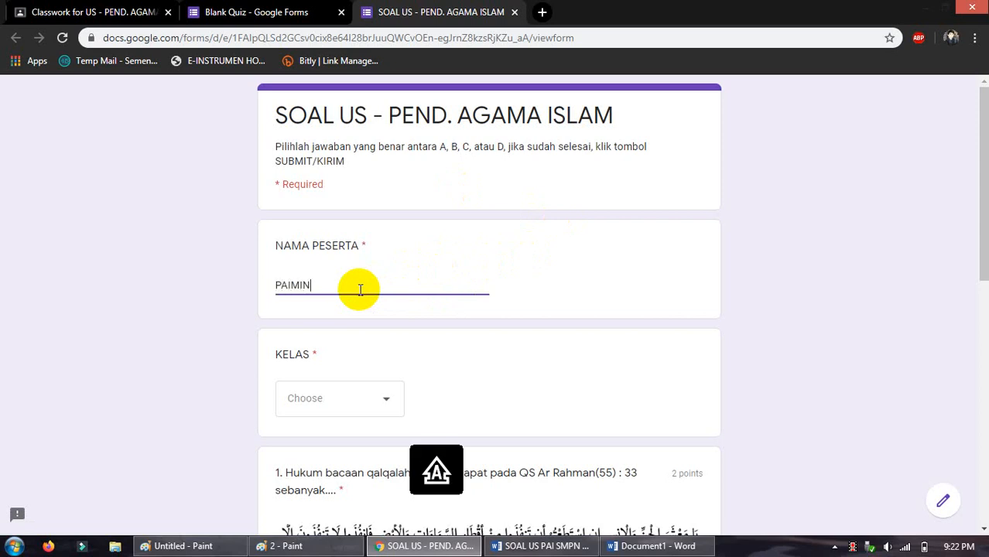
Step: Choose IX - 2 as the class and try question 1's options, leaving B. 2 as the answer
click(383, 403)
click(308, 389)
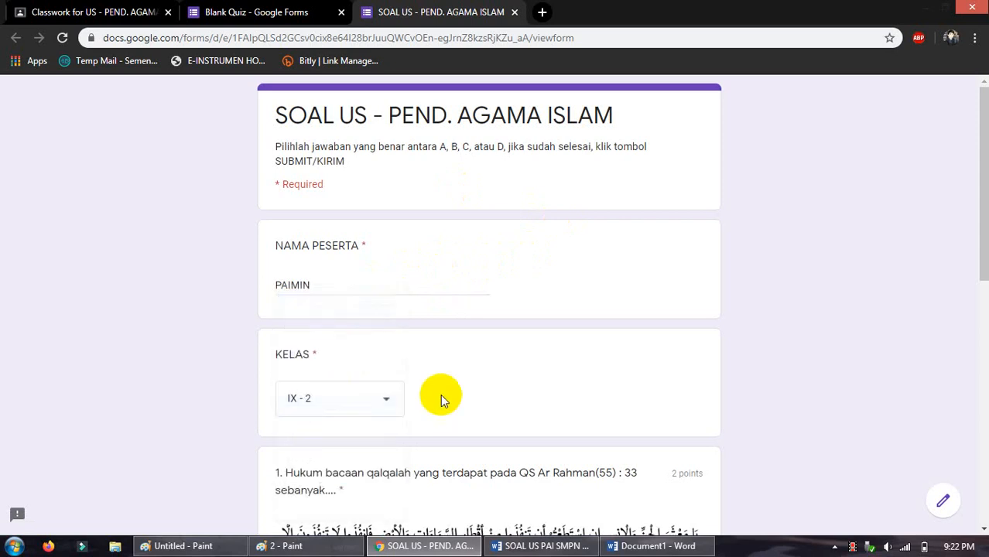
scroll(441, 395, down, 2)
scroll(435, 391, down, 1)
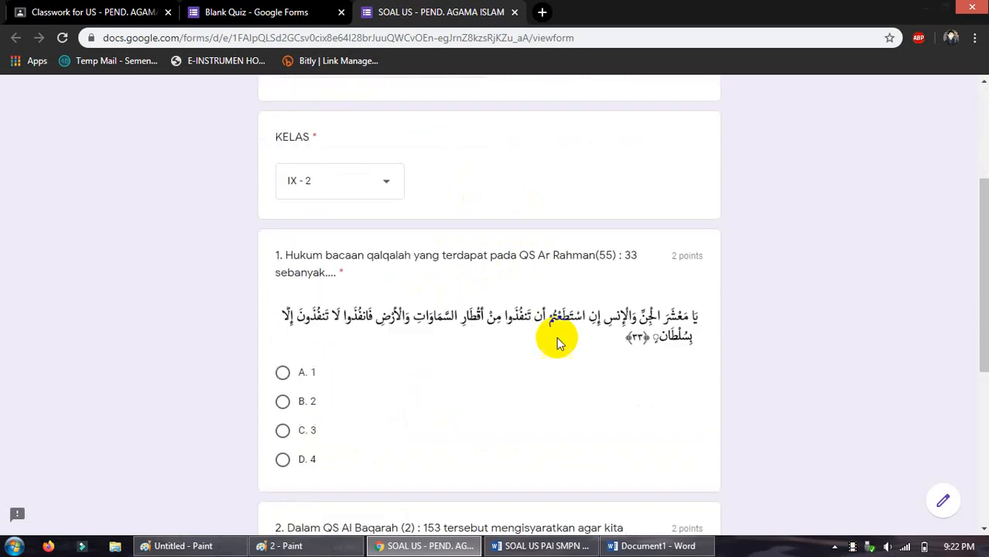
click(283, 373)
click(283, 402)
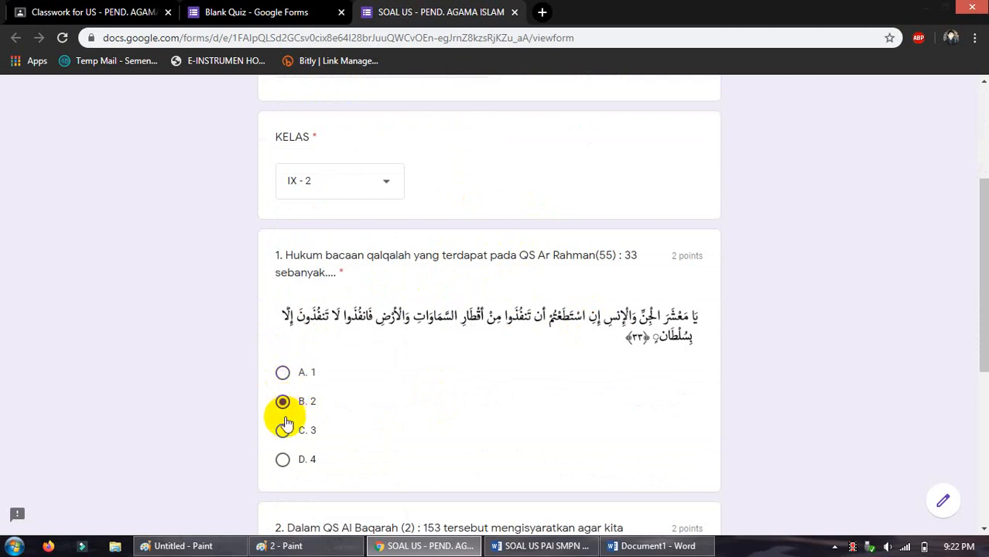
click(282, 430)
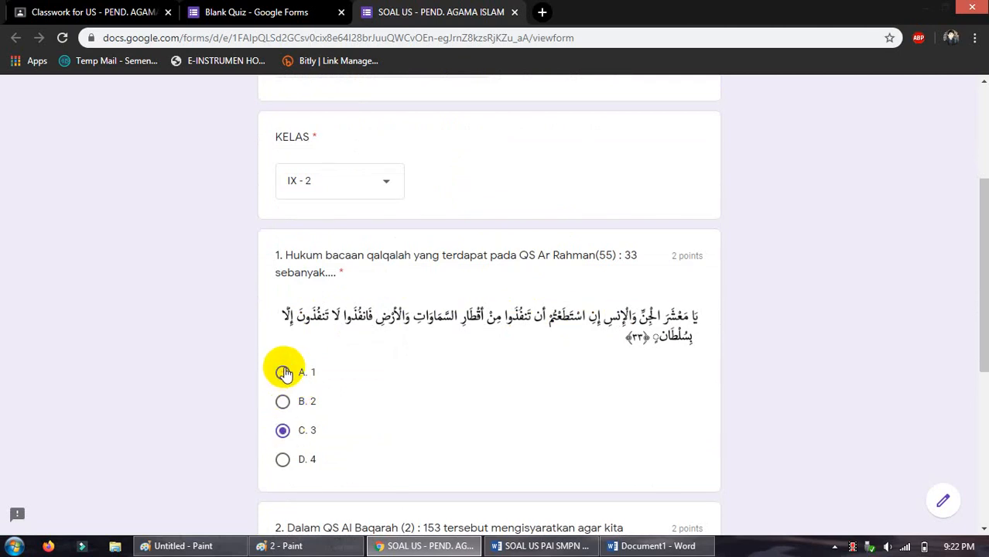
click(283, 373)
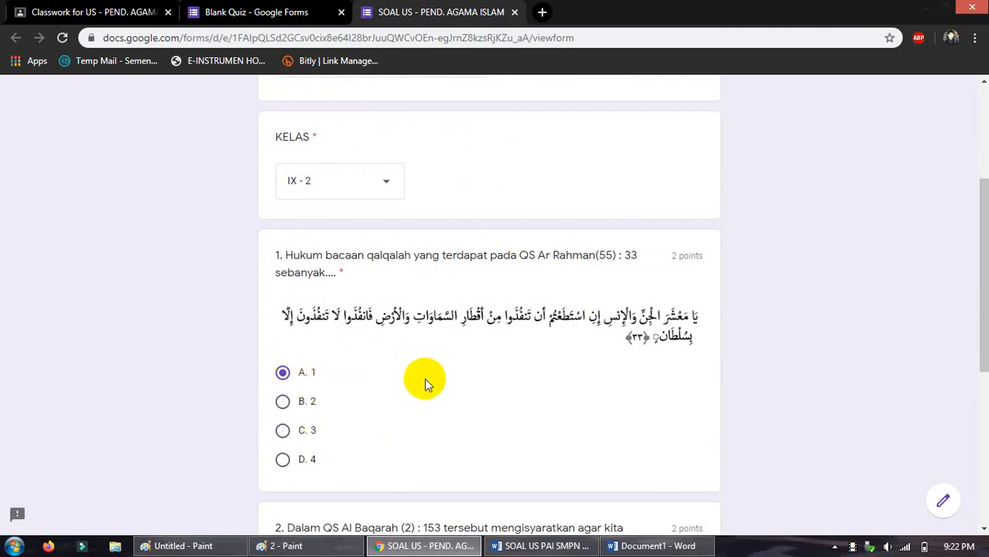
click(284, 402)
Step: Answer question 2 with B. Gigih and close the respondent preview without submitting
scroll(333, 400, down, 5)
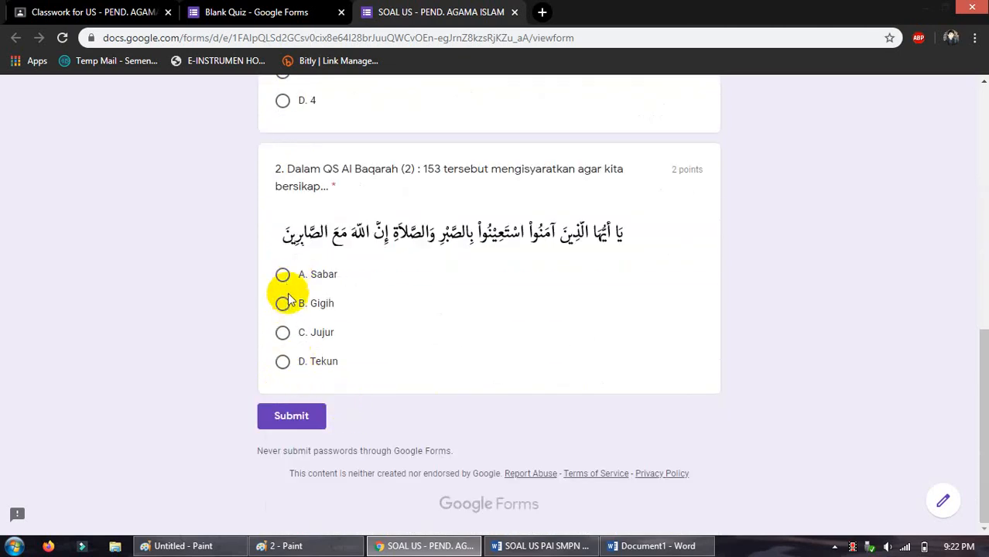
click(283, 305)
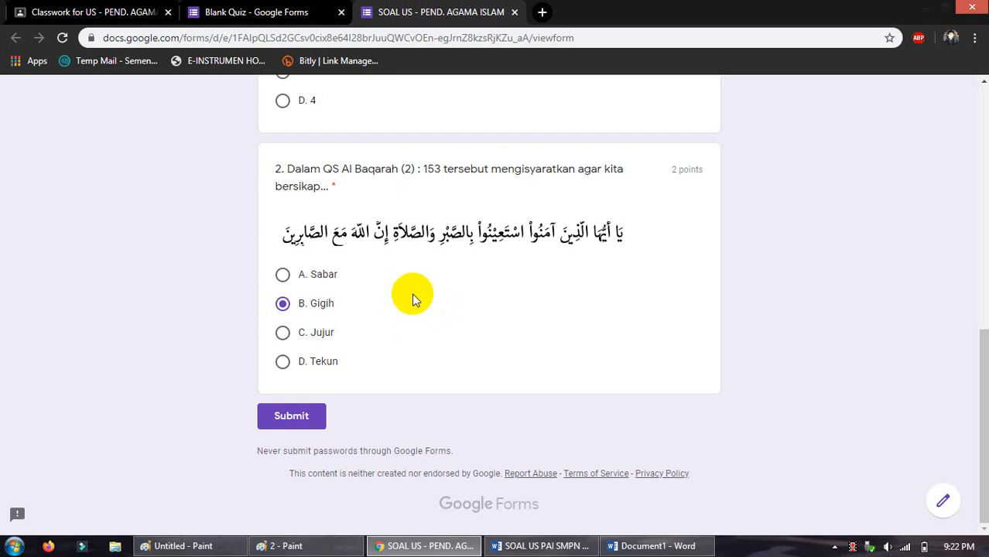
scroll(403, 295, up, 2)
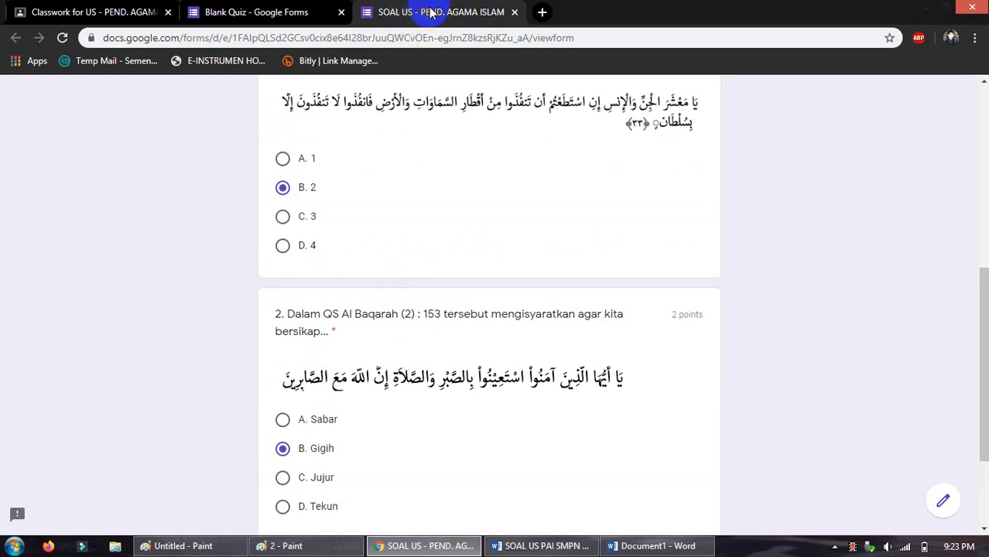
click(515, 12)
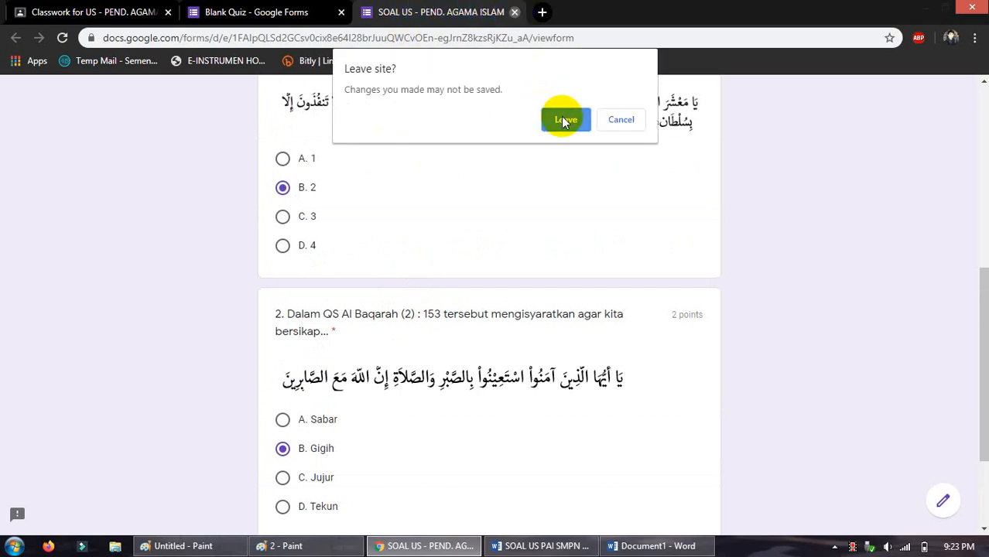
click(563, 118)
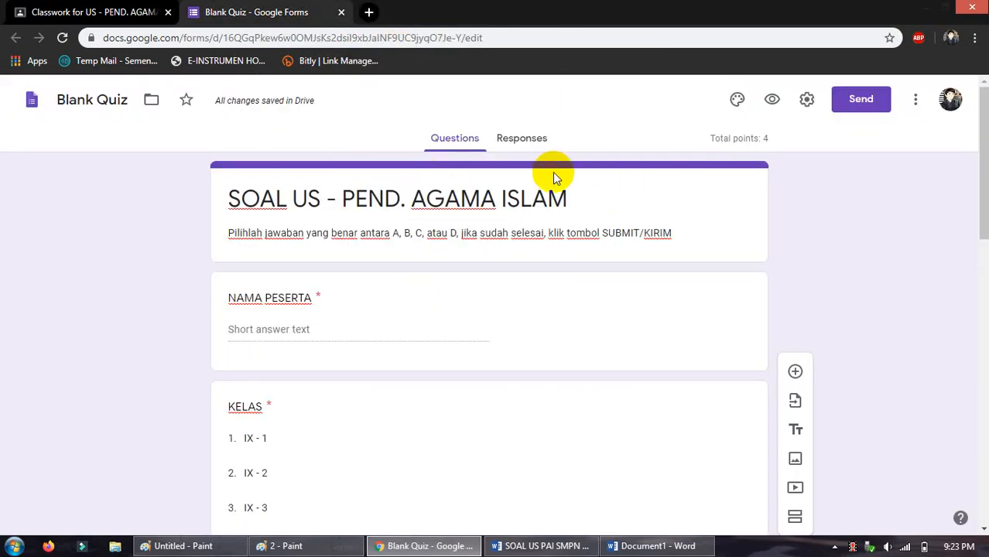
Step: Review the quiz in the form editor, from the participant fields through questions 1 and 2
scroll(556, 232, down, 5)
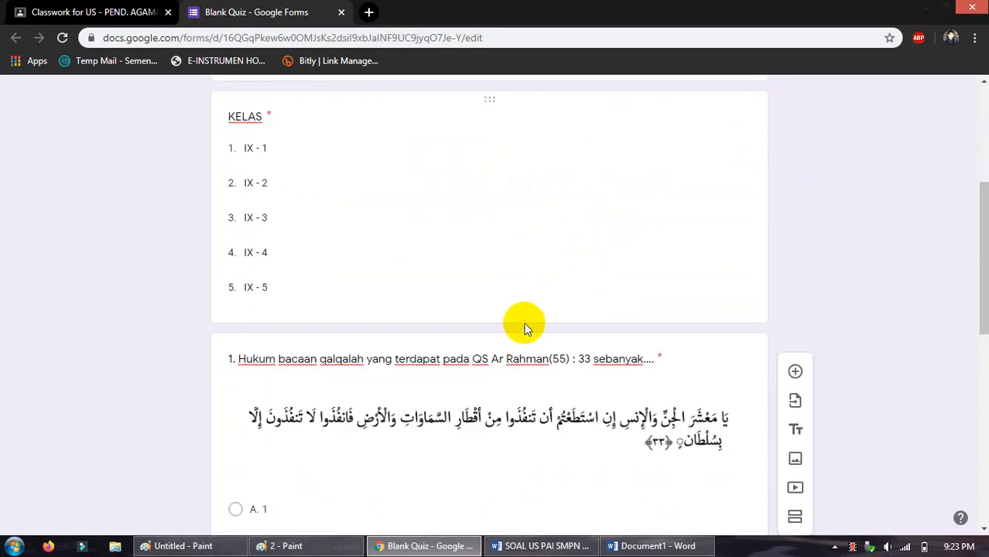
scroll(539, 343, down, 5)
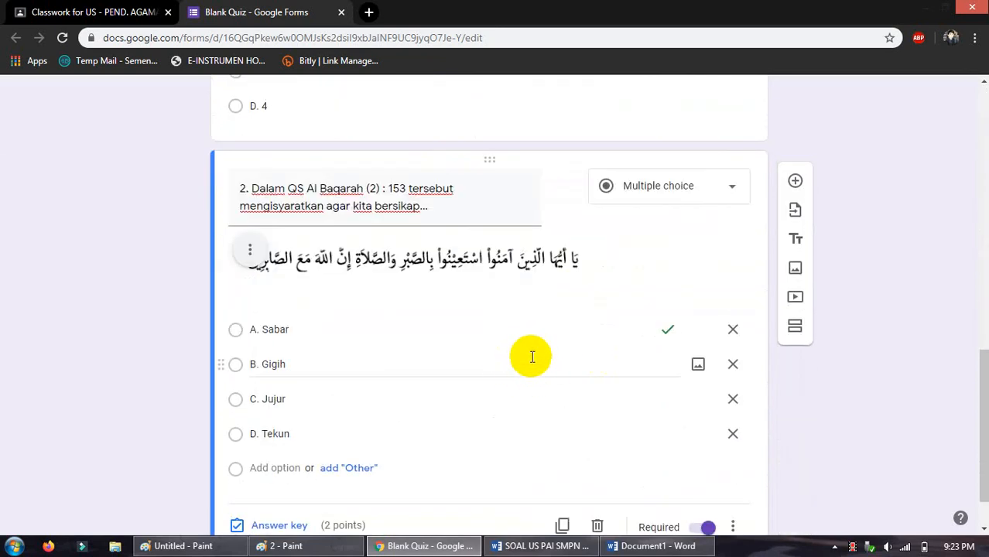
scroll(542, 340, up, 4)
scroll(540, 334, up, 5)
scroll(468, 336, down, 5)
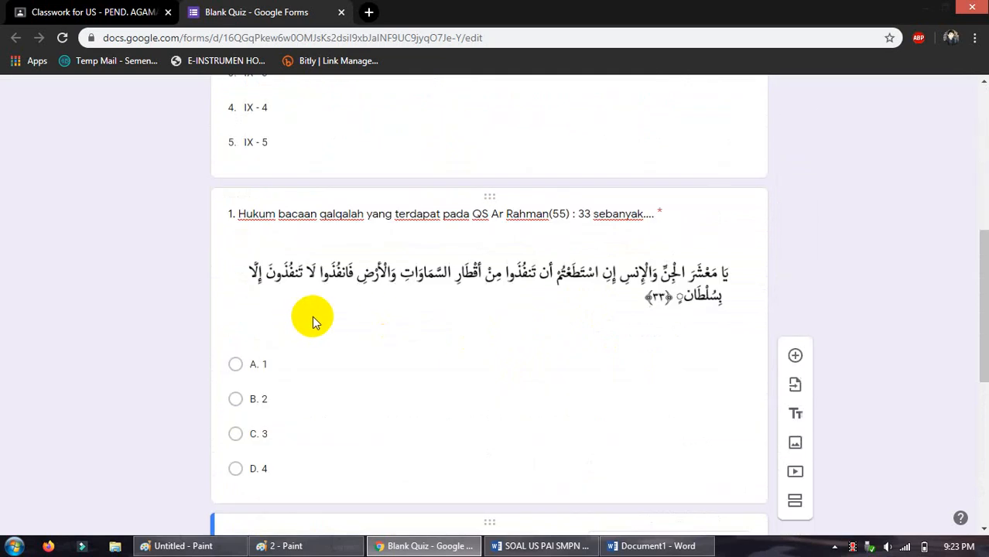
scroll(315, 319, down, 5)
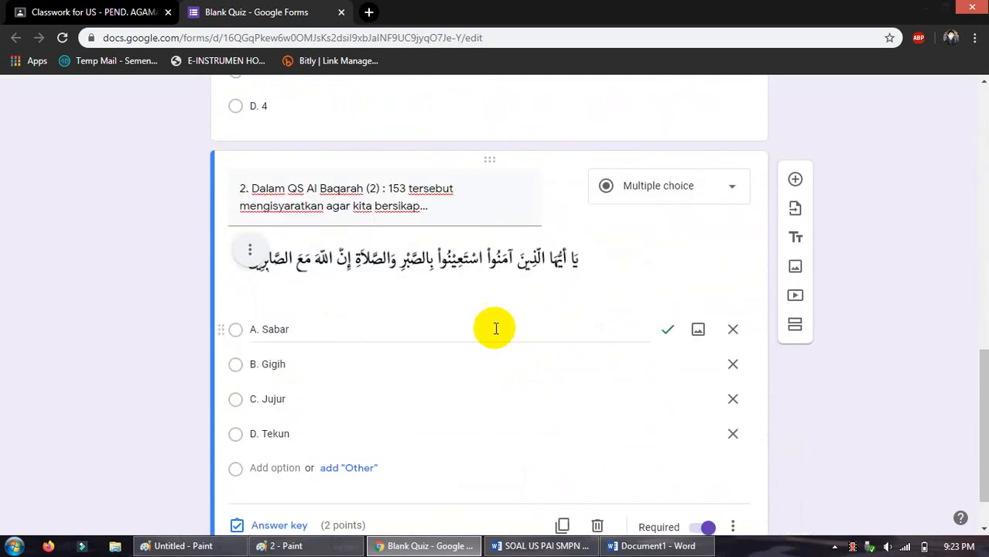
scroll(564, 311, up, 10)
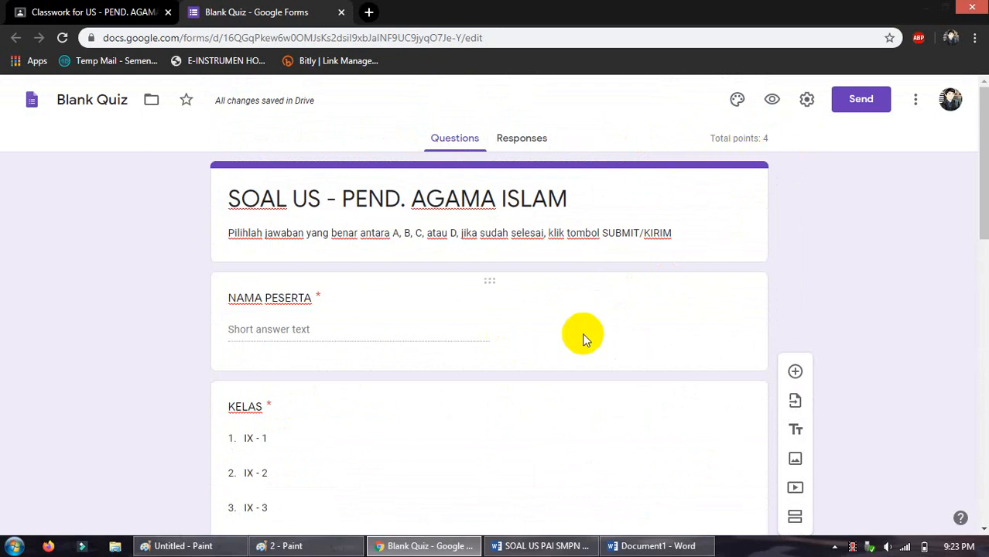
scroll(585, 339, down, 6)
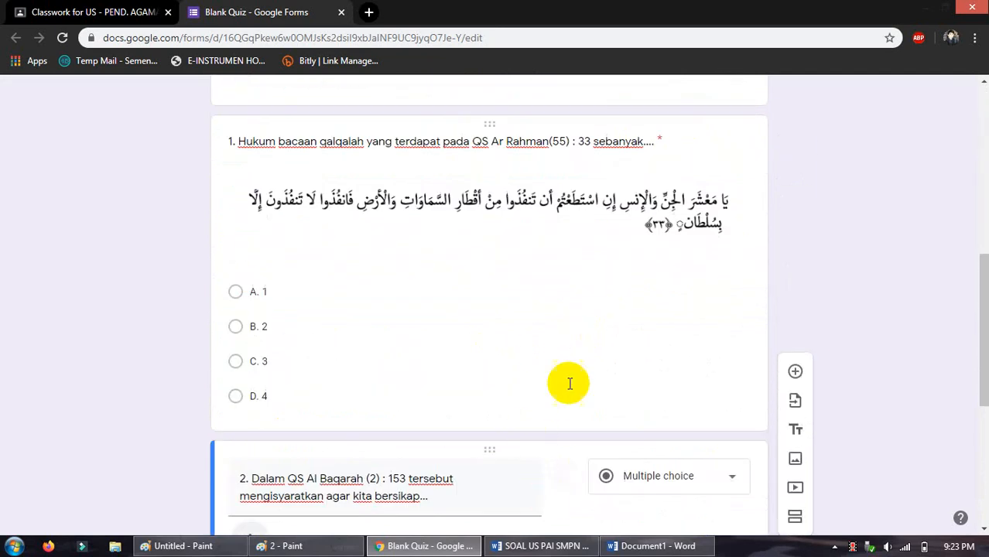
scroll(570, 383, up, 7)
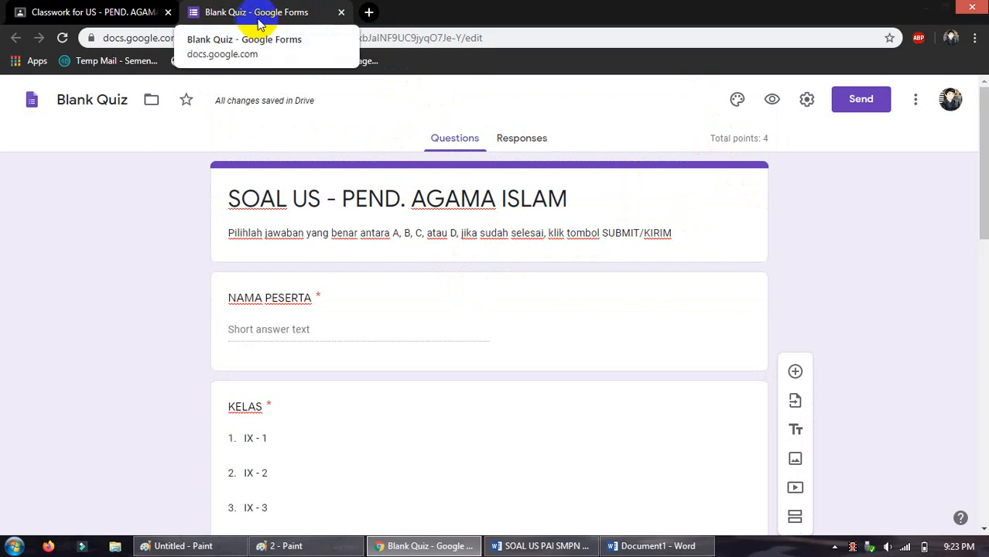
Step: Close the quiz editor and save the UJIAN SEKOLAH - PEND. AGAMA ISLAM assignment as a draft
click(341, 12)
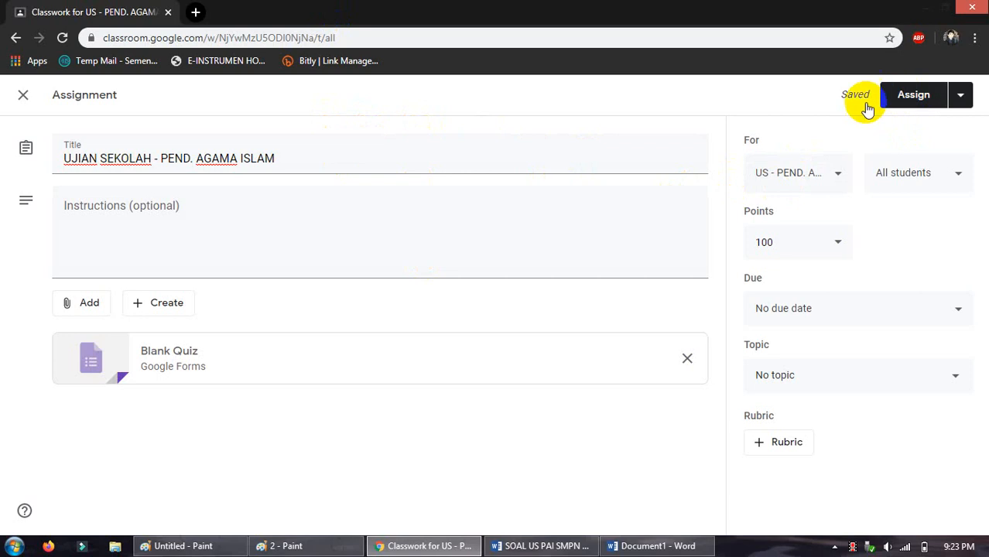
click(901, 96)
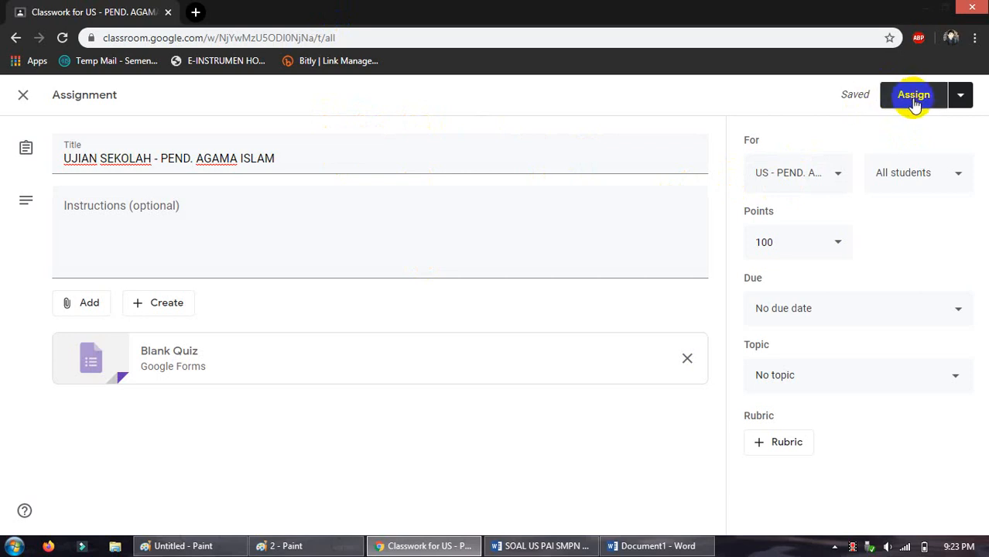
click(960, 95)
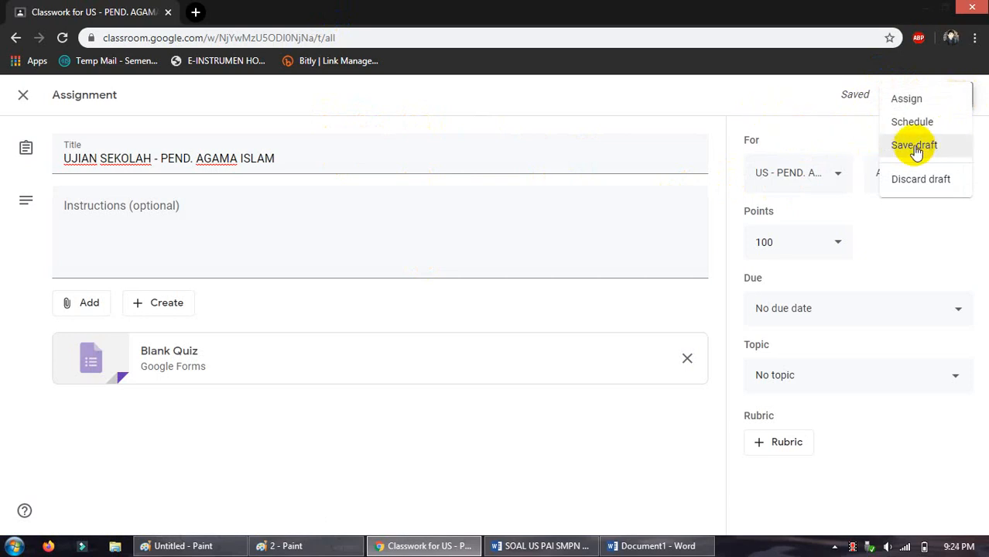
click(916, 149)
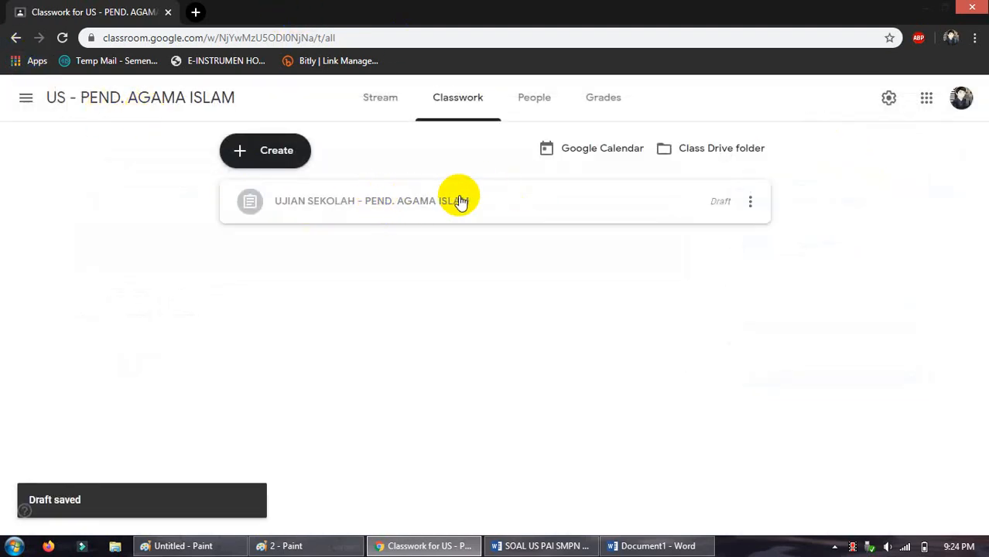
Step: Expand the UJIAN SEKOLAH draft in Classwork, check its attached SOAL US form, and close the form without answering
click(416, 206)
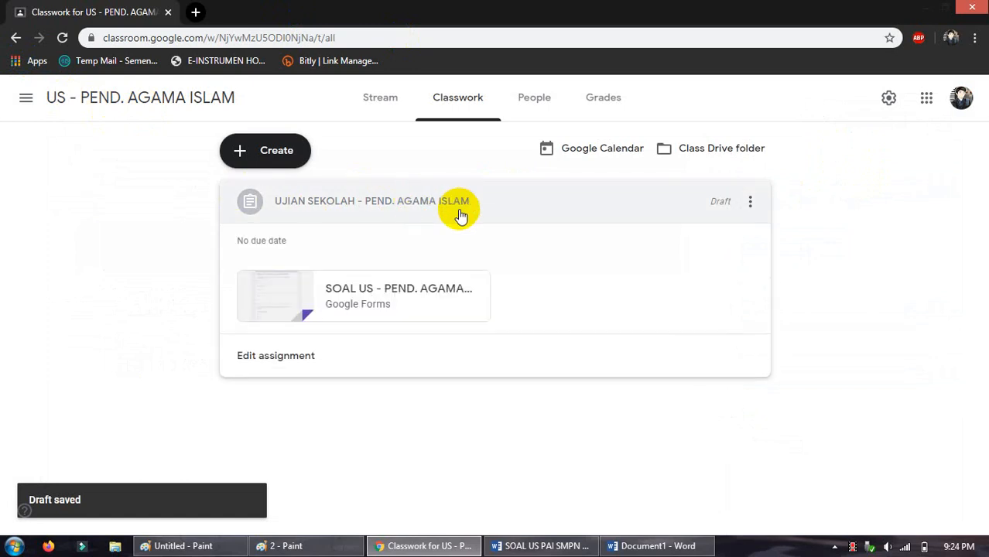
click(750, 202)
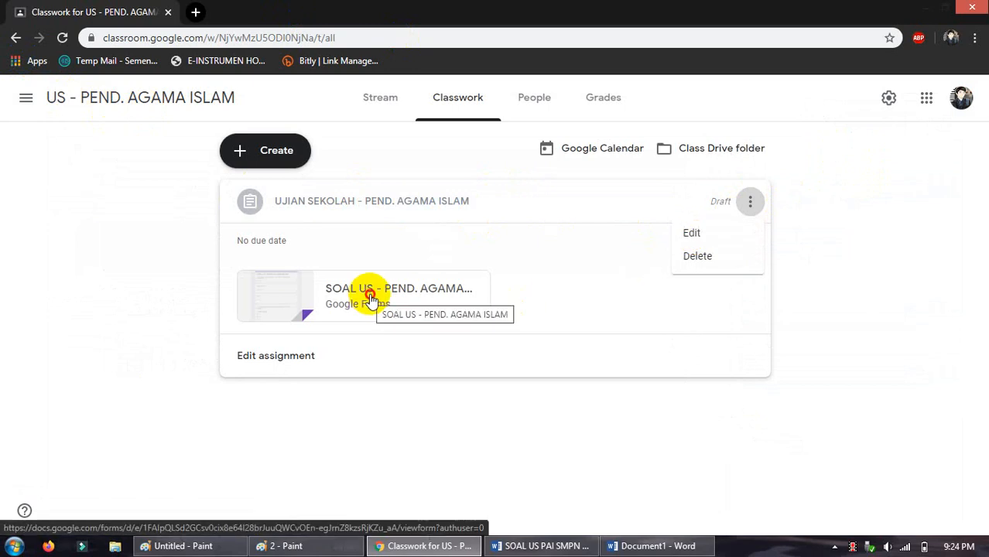
click(371, 298)
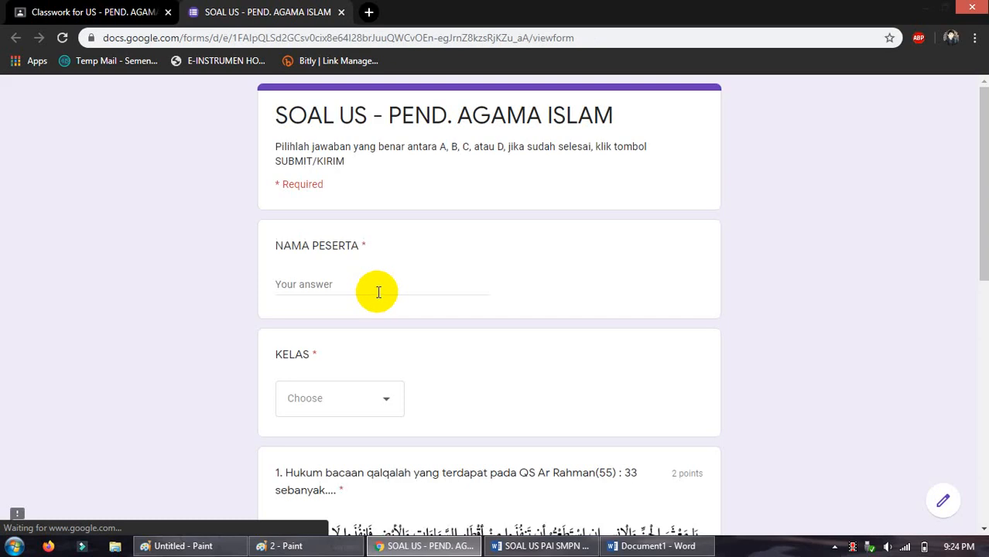
click(350, 288)
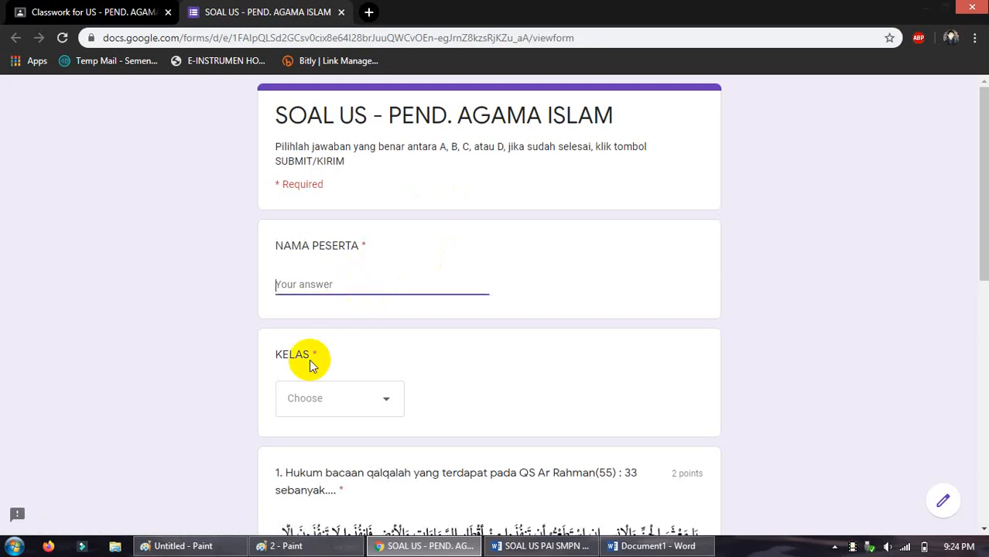
click(338, 404)
click(189, 332)
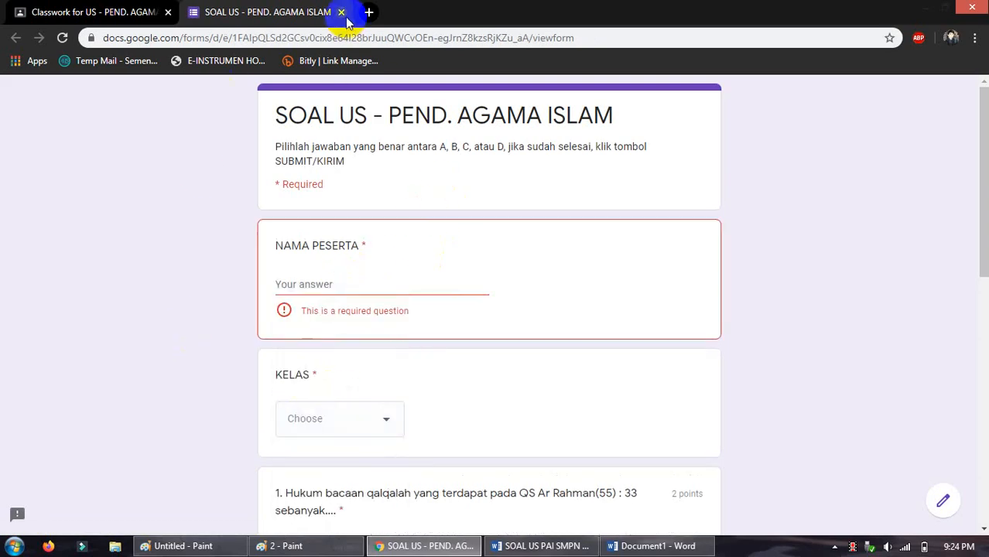
click(341, 11)
click(565, 119)
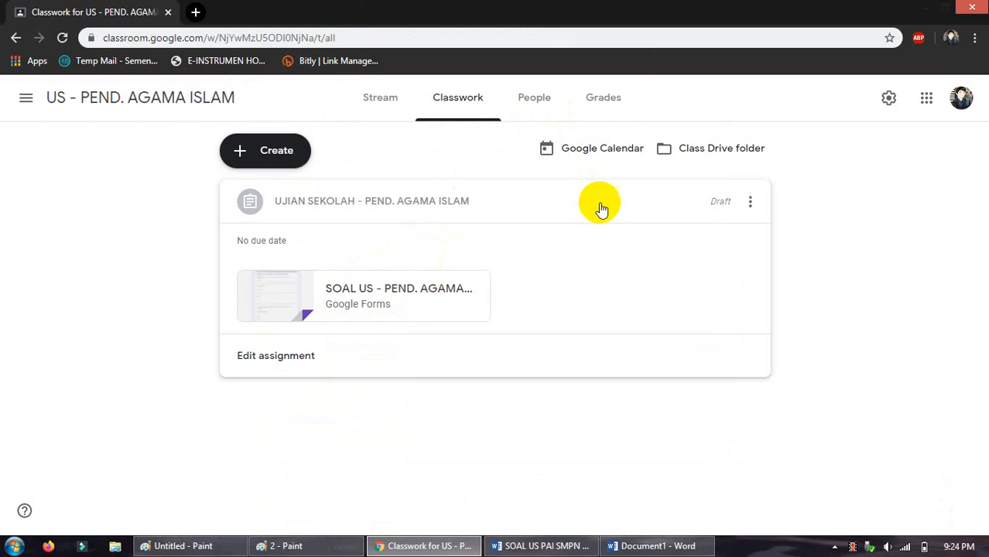
Step: Open the UJIAN SEKOLAH draft for editing, look through its attached SOAL US form, and close the form
click(752, 202)
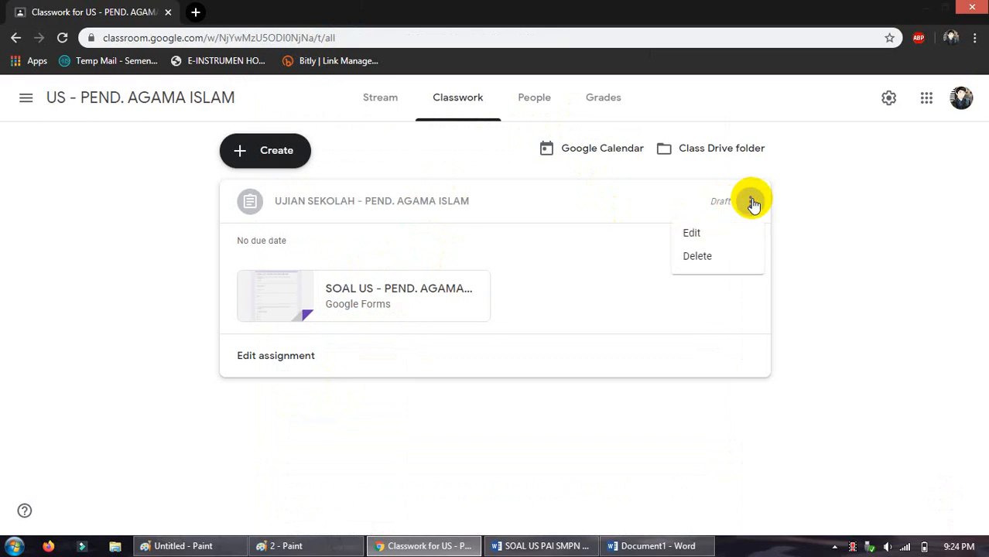
click(711, 236)
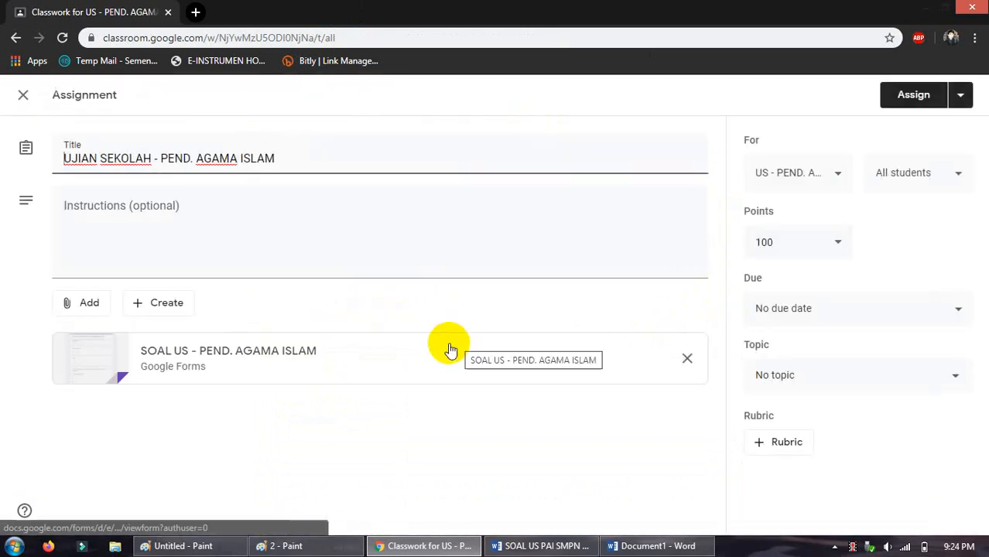
click(159, 352)
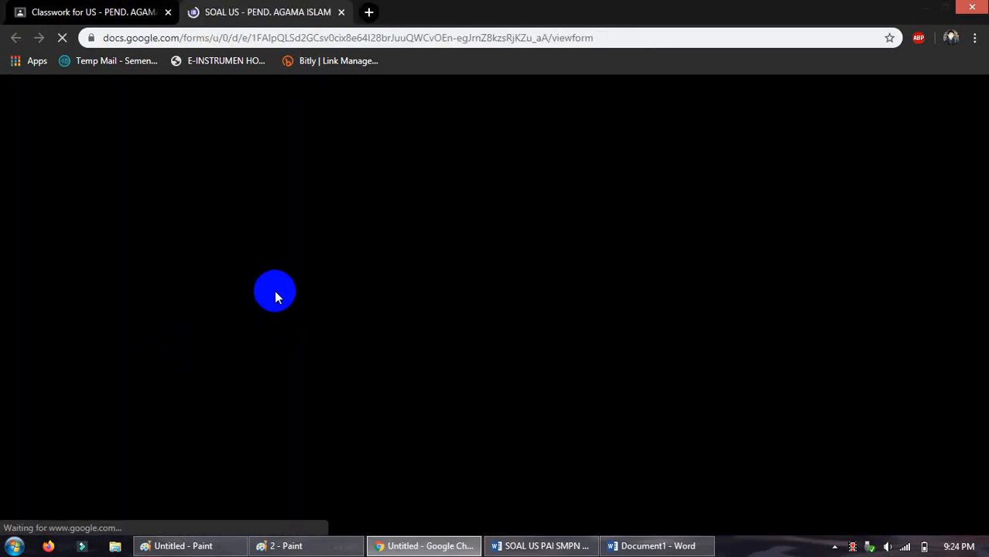
scroll(368, 340, down, 1)
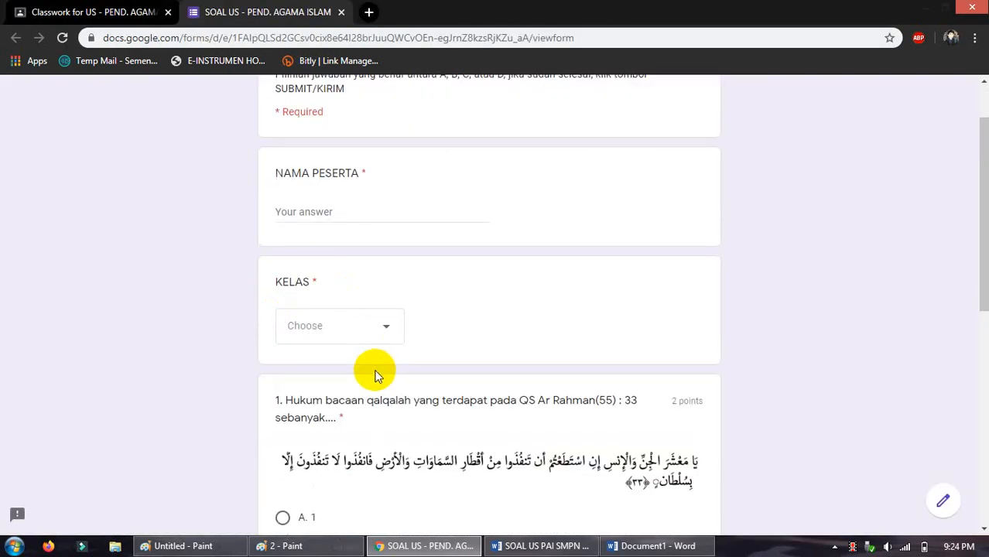
scroll(382, 346, down, 3)
scroll(389, 339, down, 3)
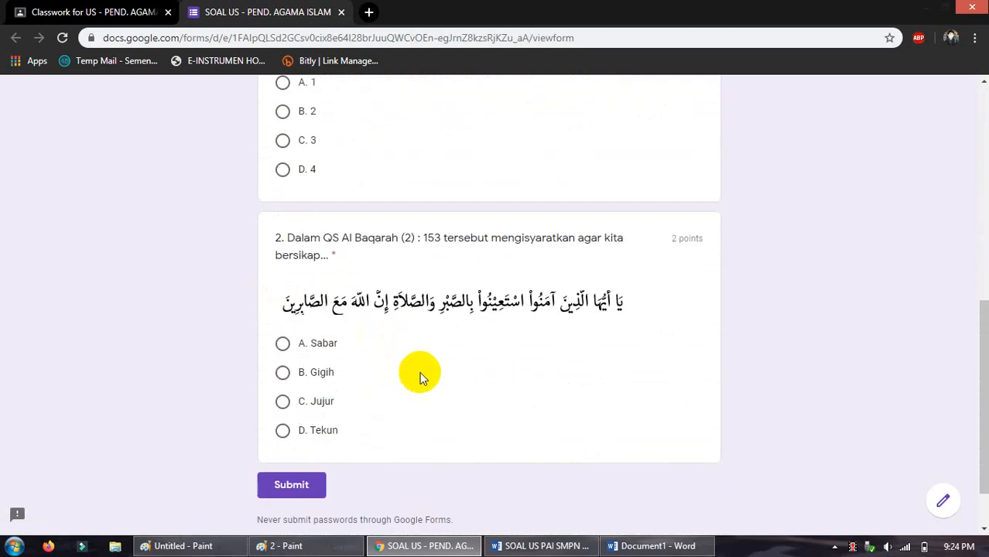
scroll(357, 397, up, 4)
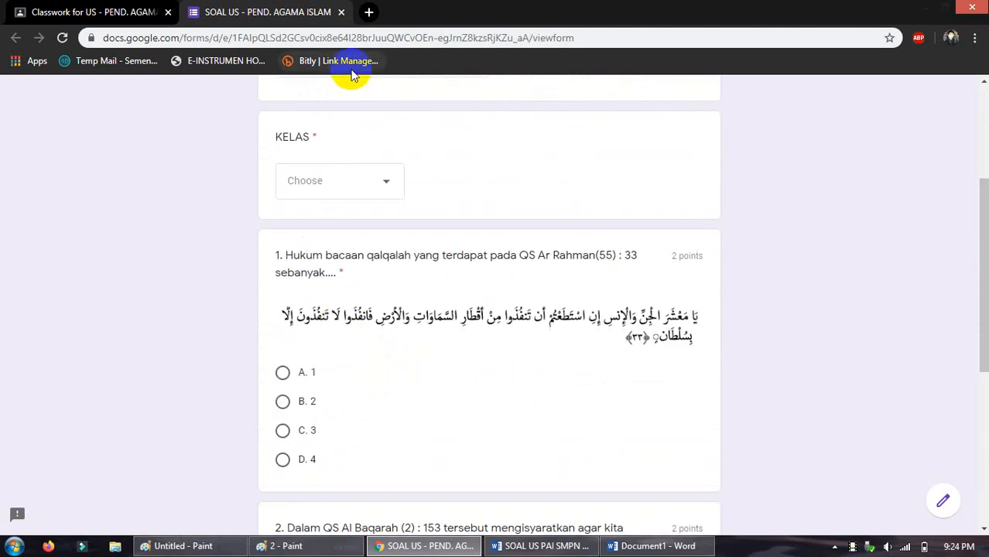
click(341, 12)
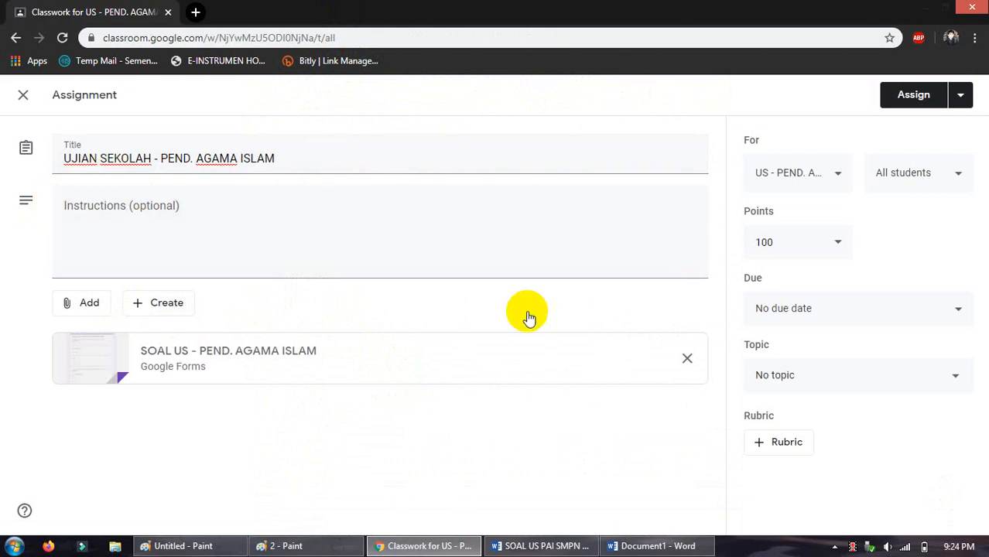
right_click(298, 356)
click(223, 443)
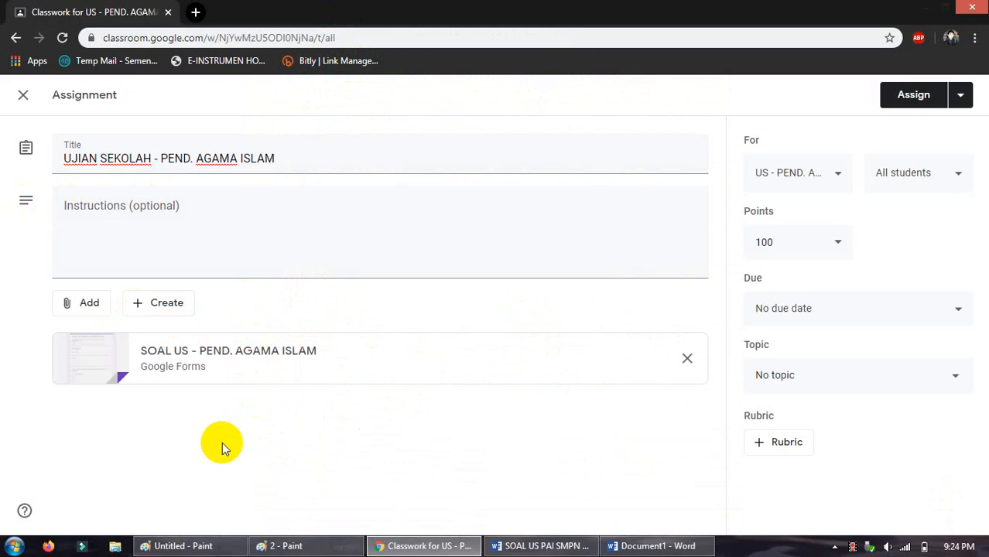